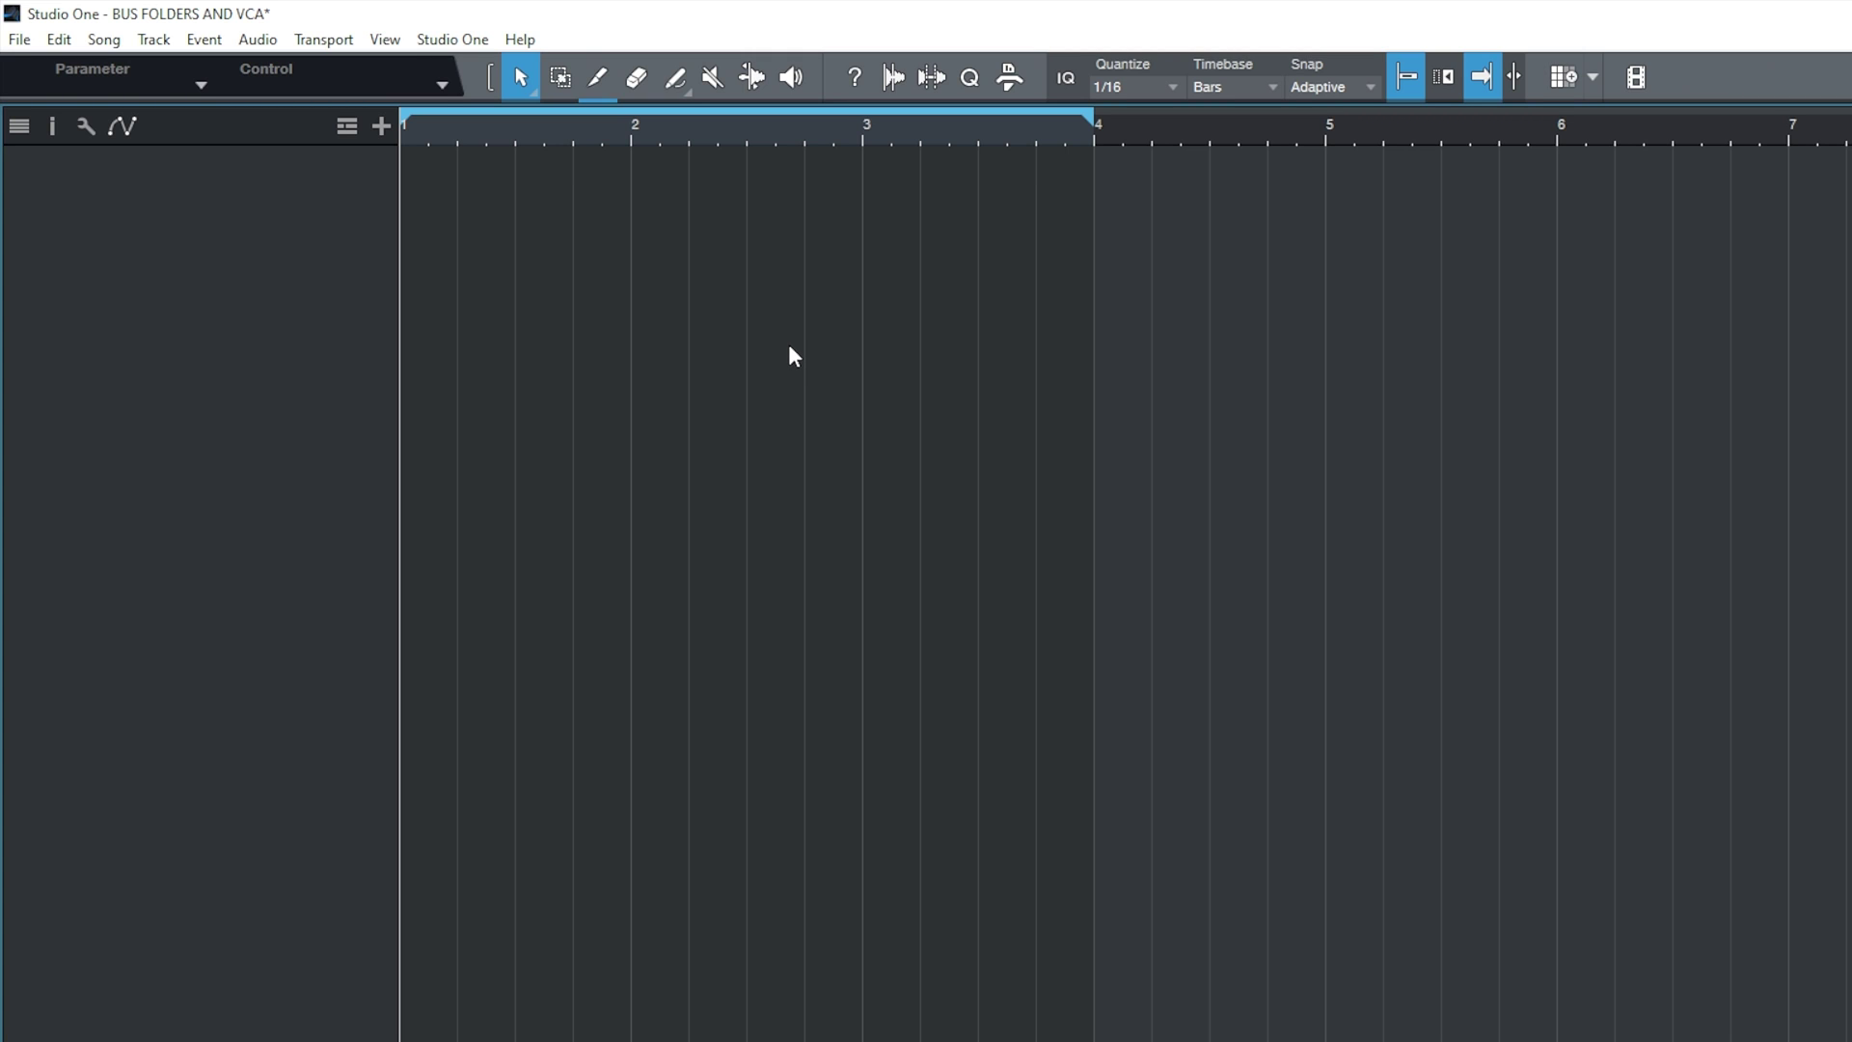
# - Add three mono audio tracks, Track 1, Track 2 and Track 3
pyautogui.rightClick(360, 281)
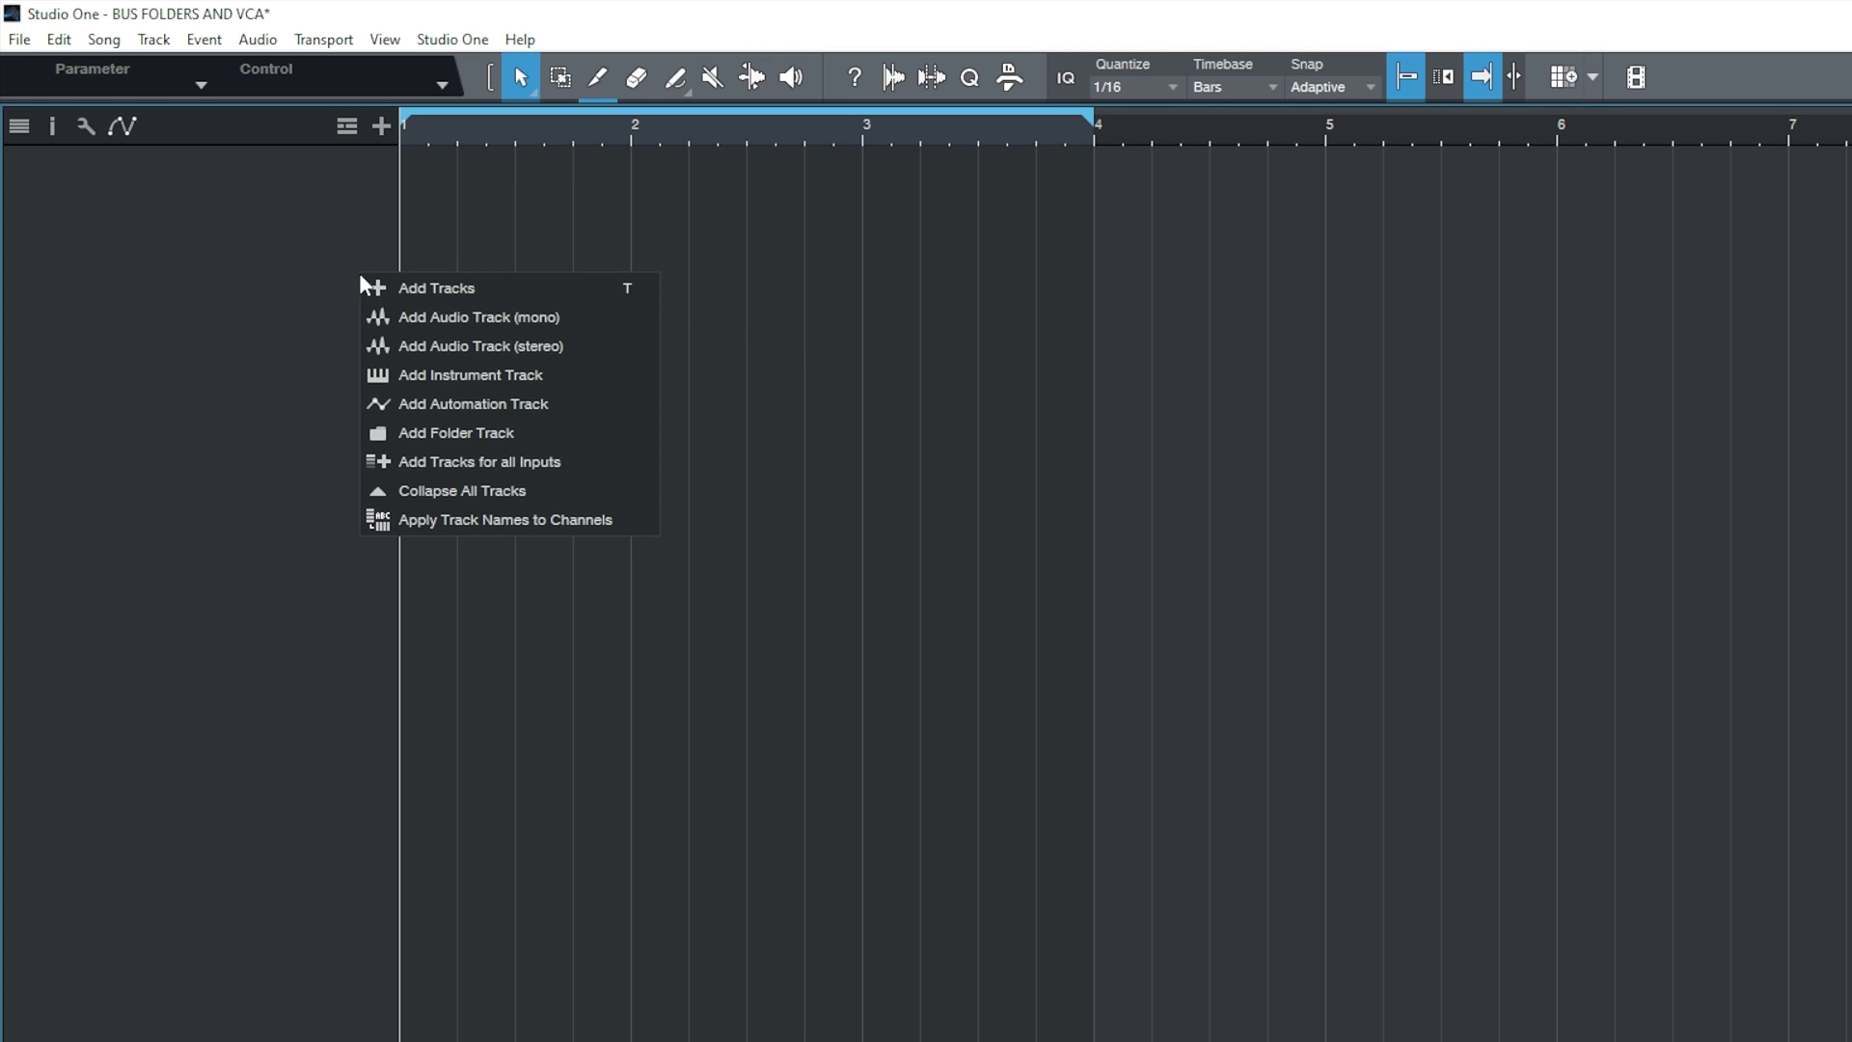
pyautogui.click(417, 326)
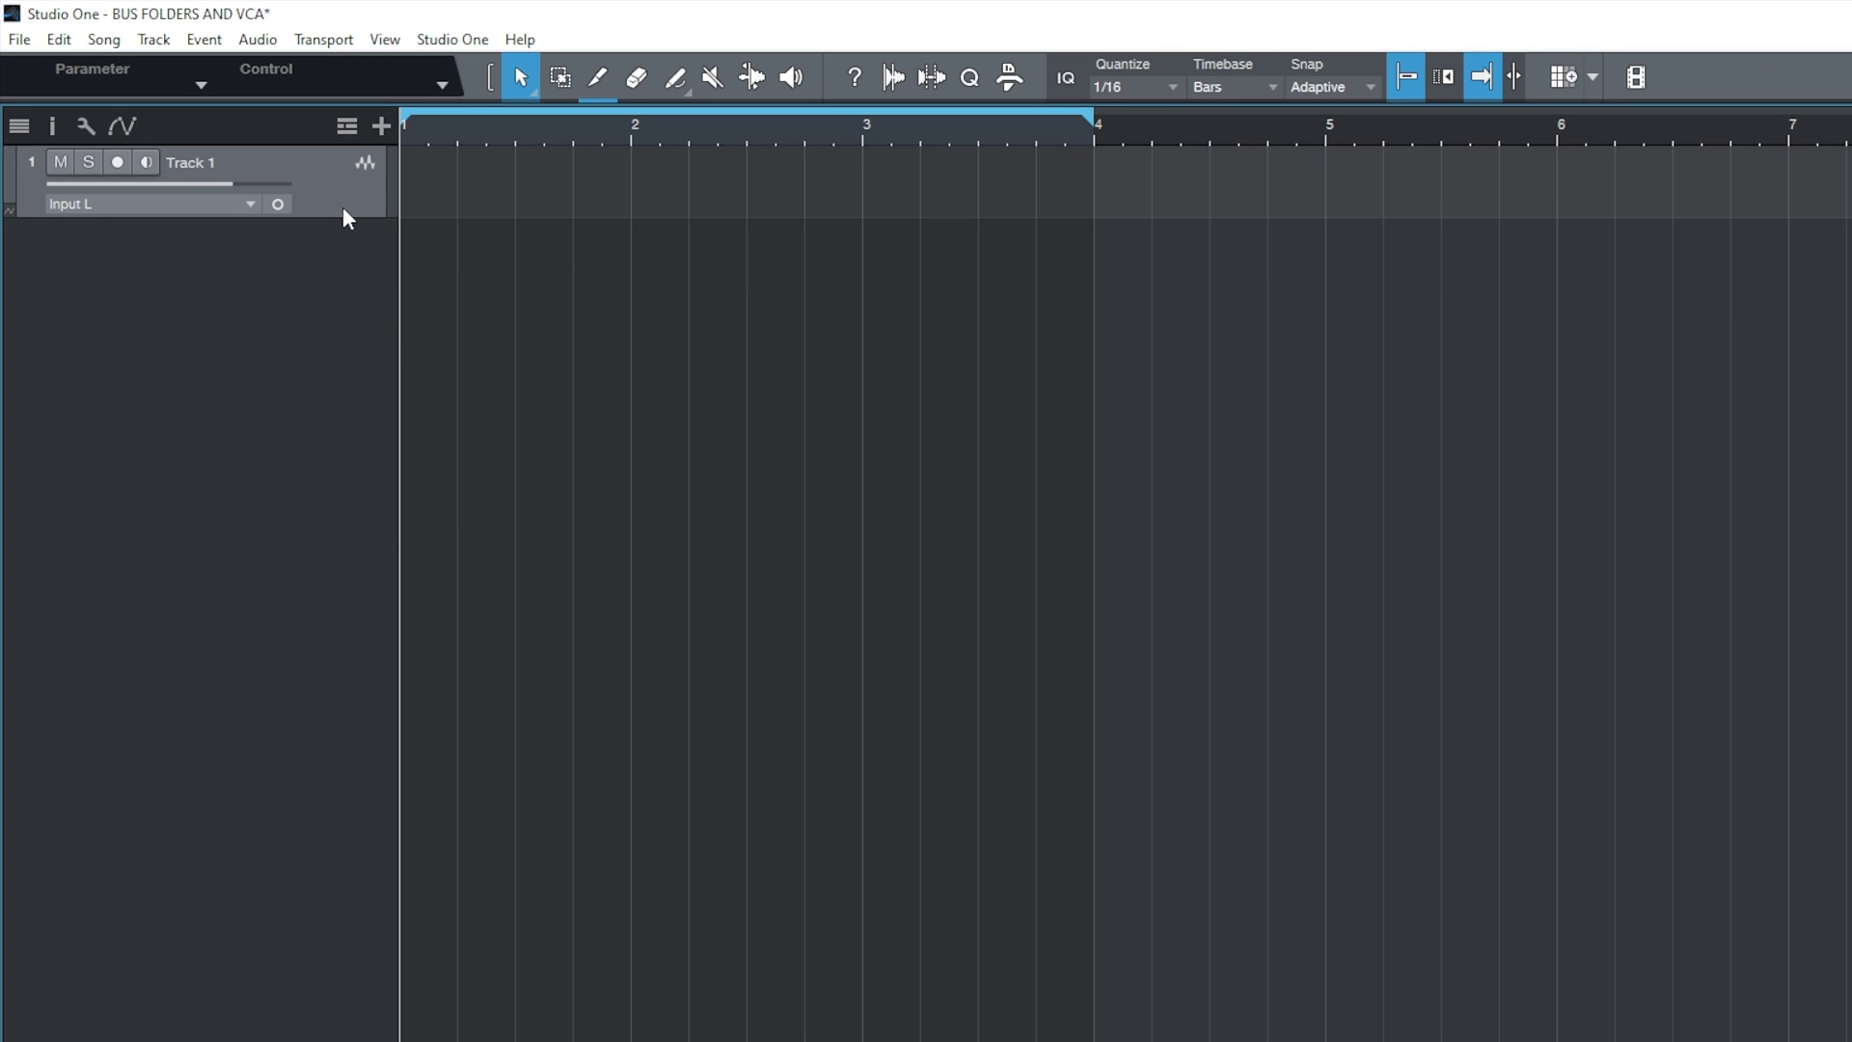
pyautogui.doubleClick(339, 230)
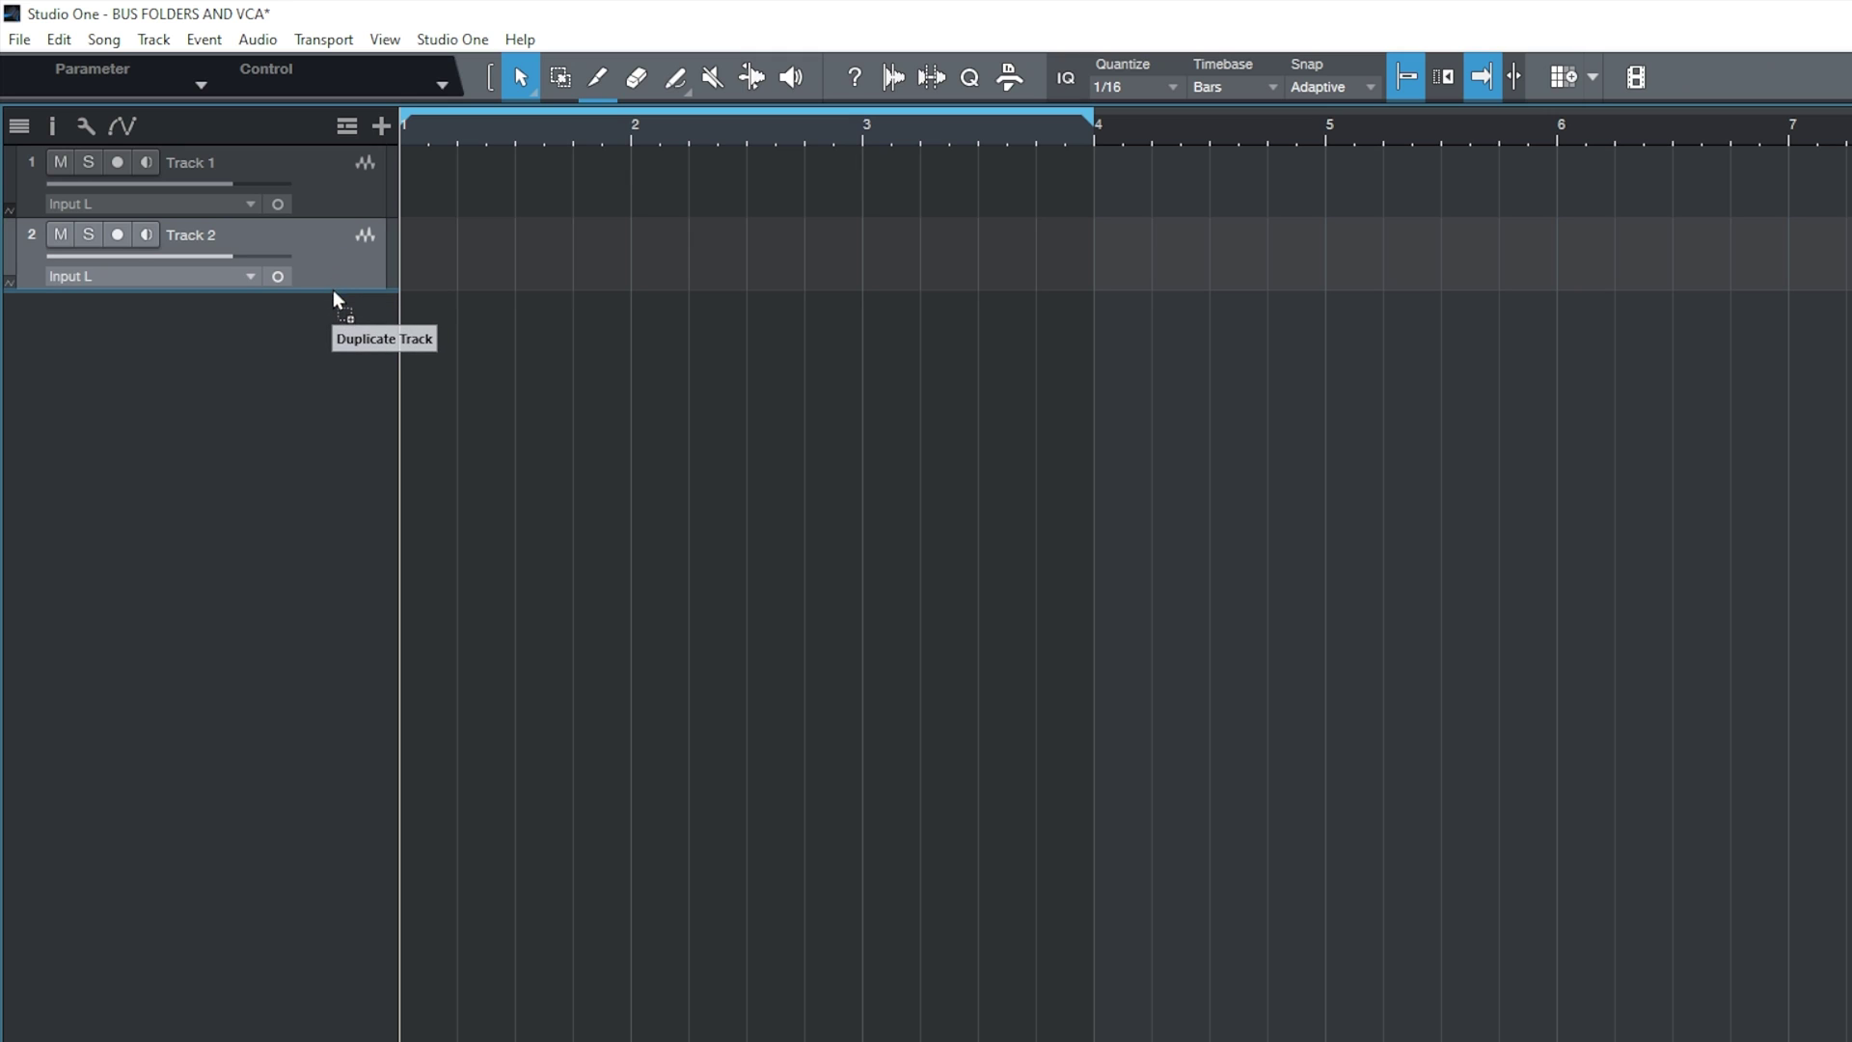
pyautogui.doubleClick(338, 328)
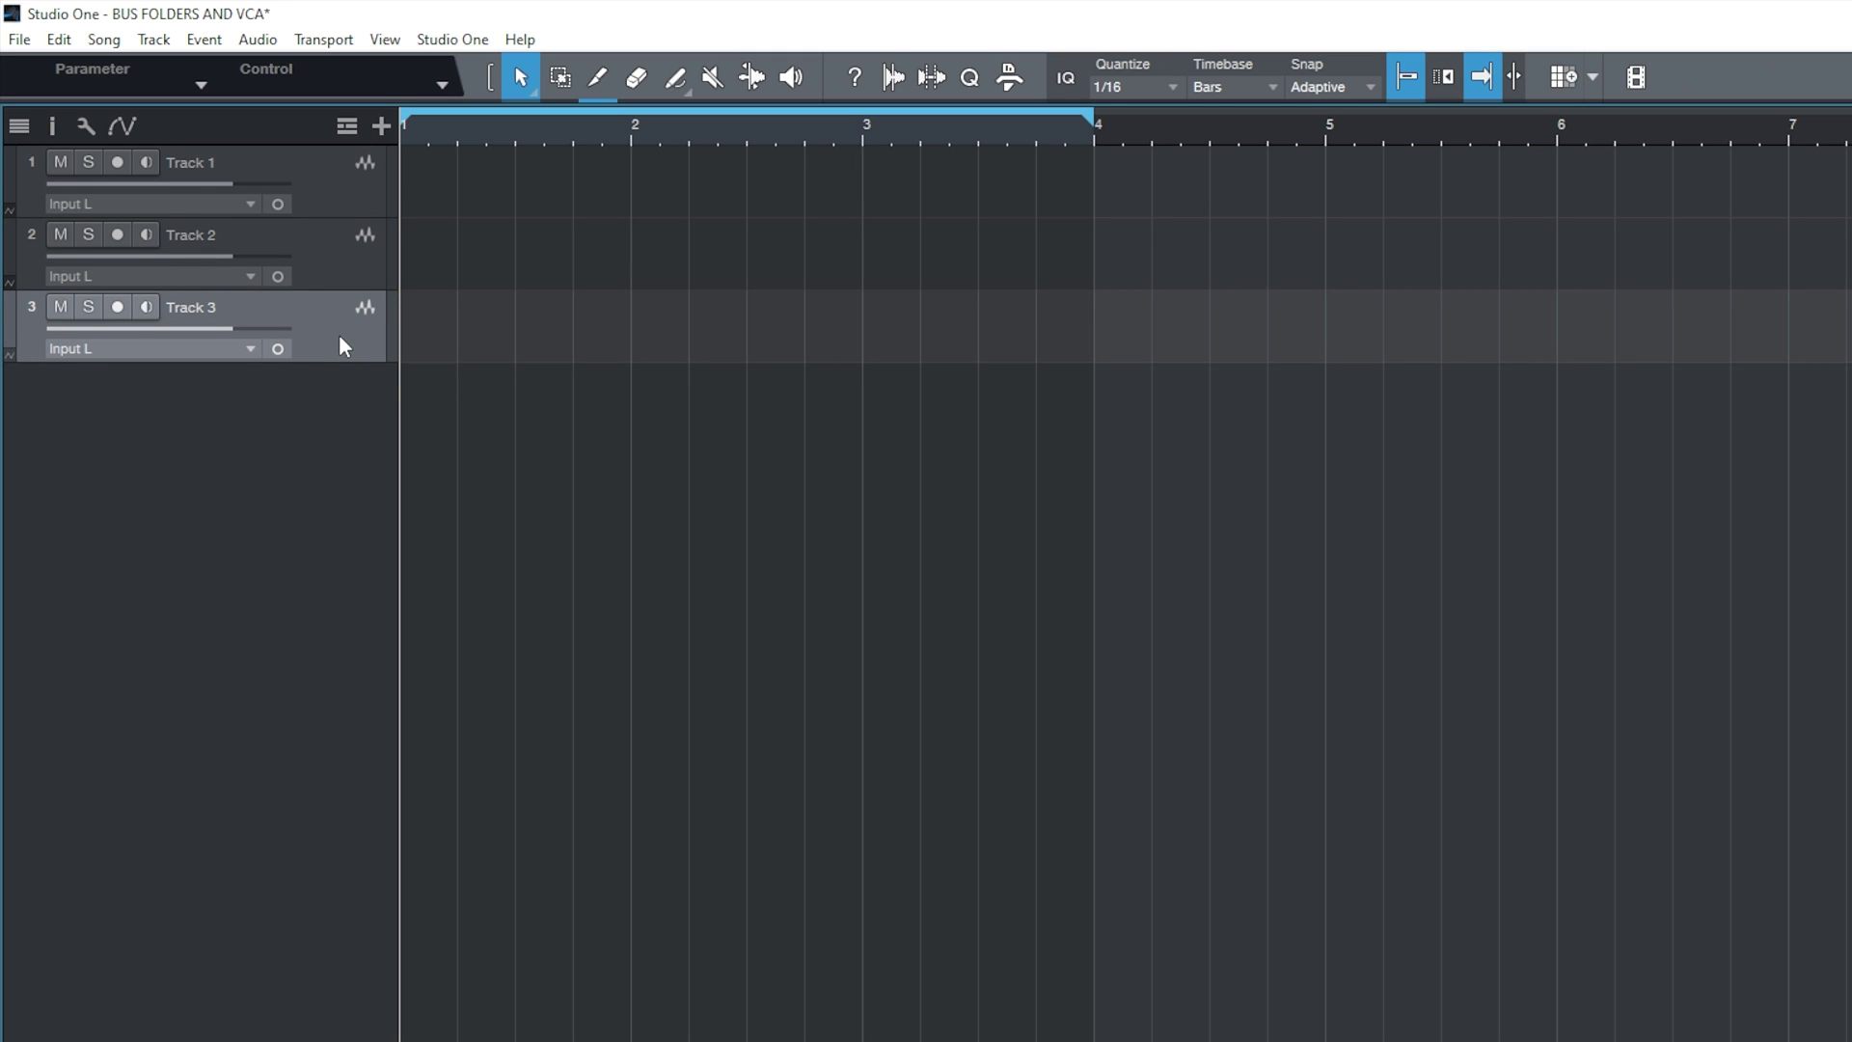
# - Select Track 1, Track 2 and Track 3 together
pyautogui.click(334, 176)
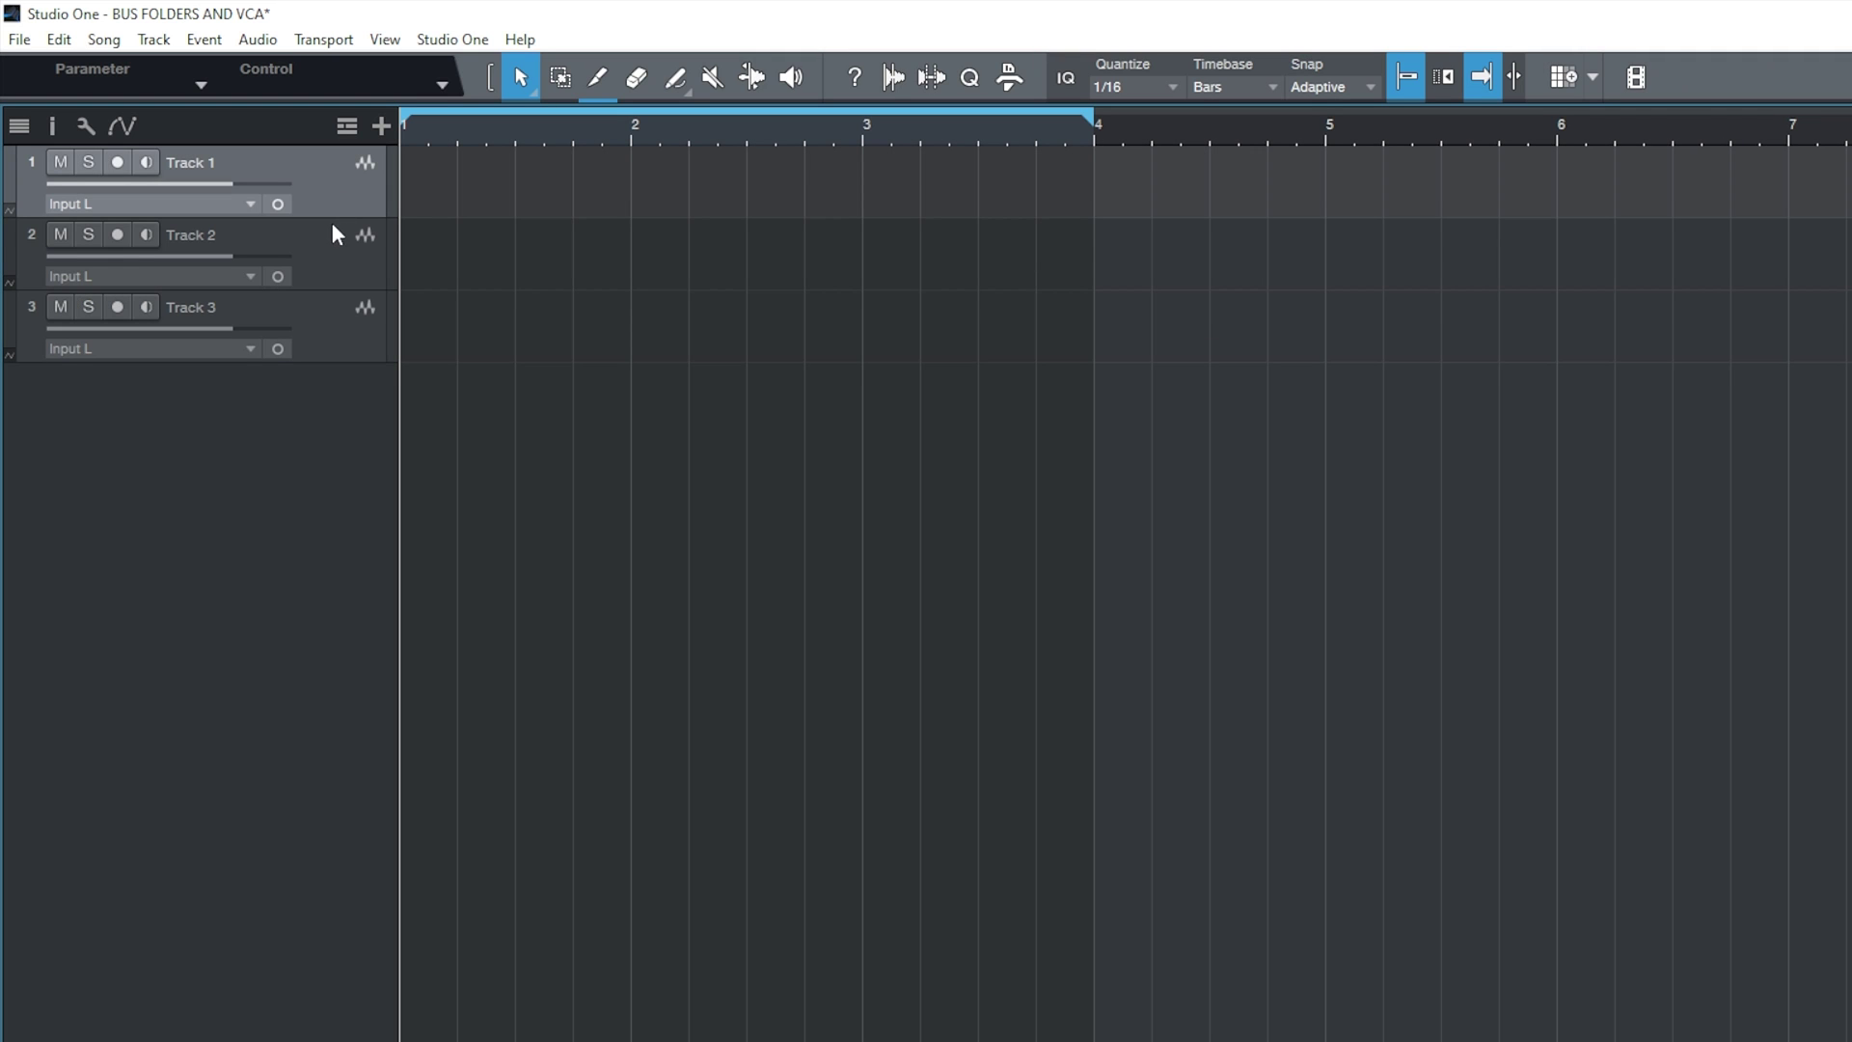
pyautogui.click(332, 231)
pyautogui.click(327, 322)
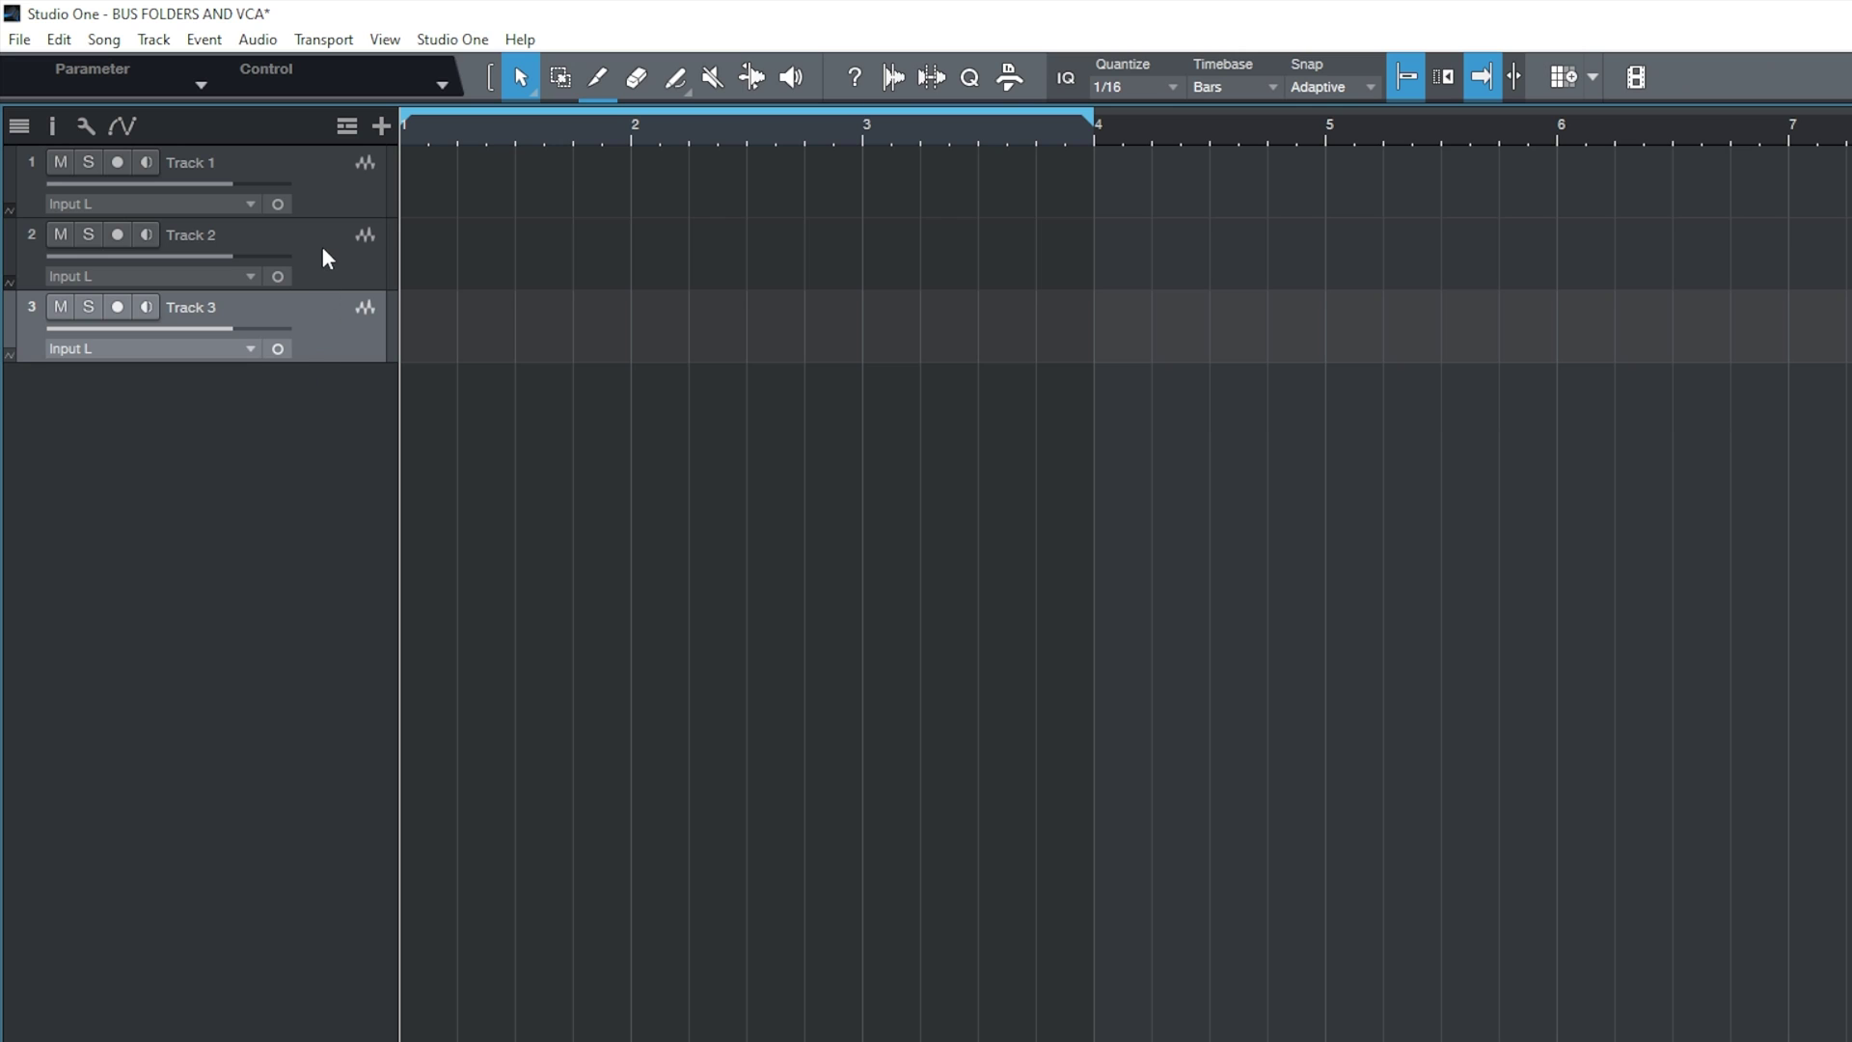
pyautogui.keyDown('shift'); pyautogui.click(324, 195); pyautogui.keyUp('shift')
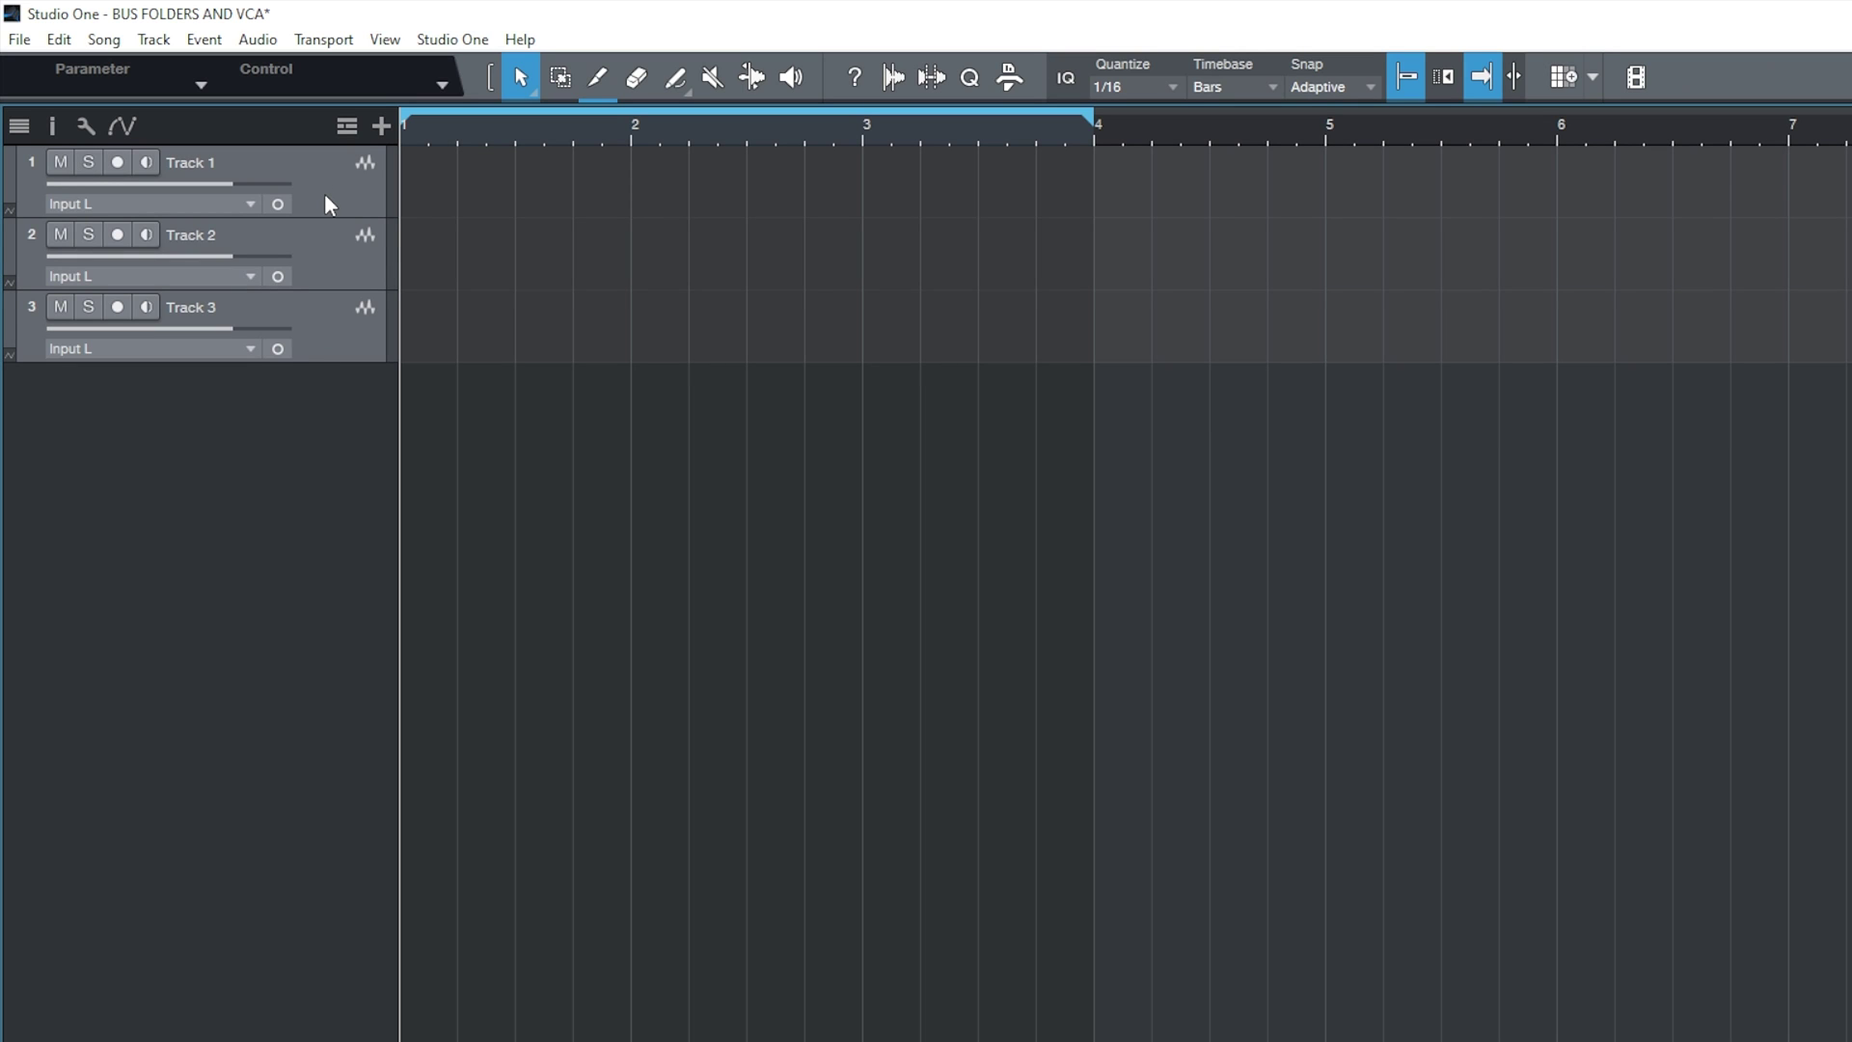
# - Pack the selected tracks into a new folder track, Track 4, then expand and collapse it
pyautogui.rightClick(324, 194)
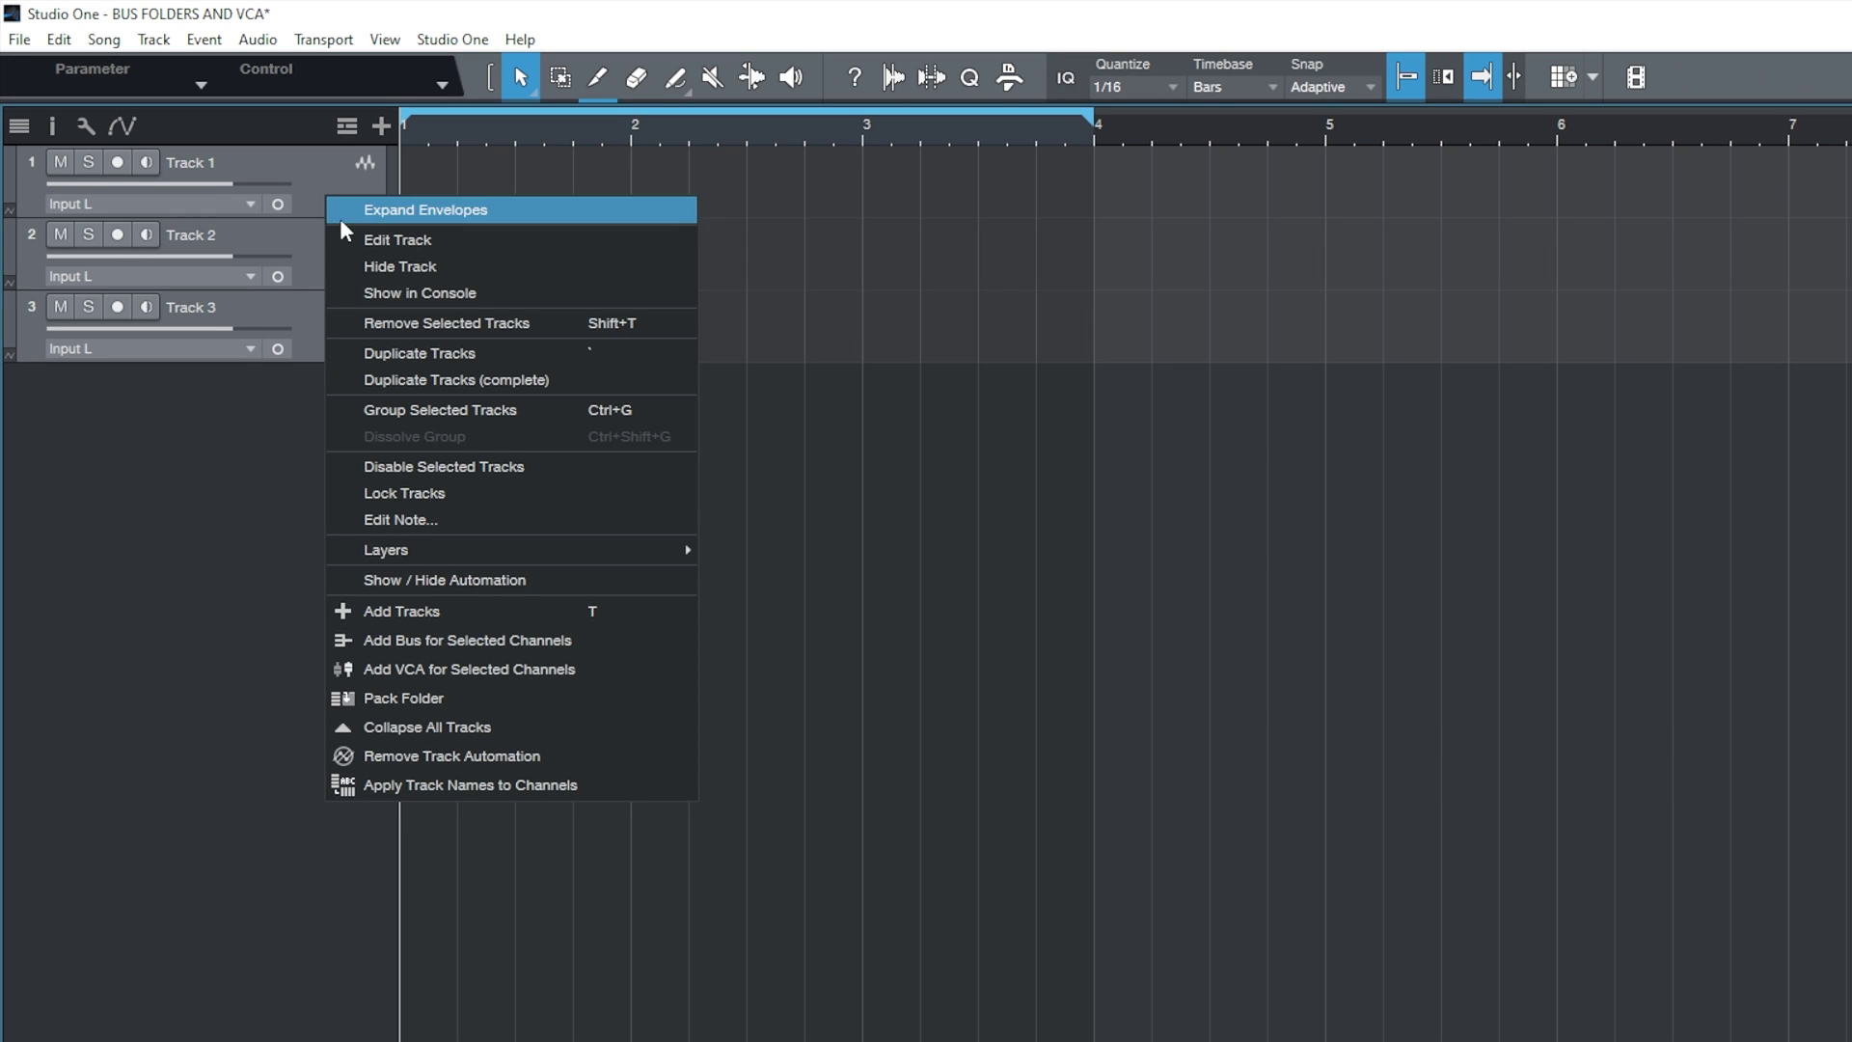
pyautogui.click(443, 694)
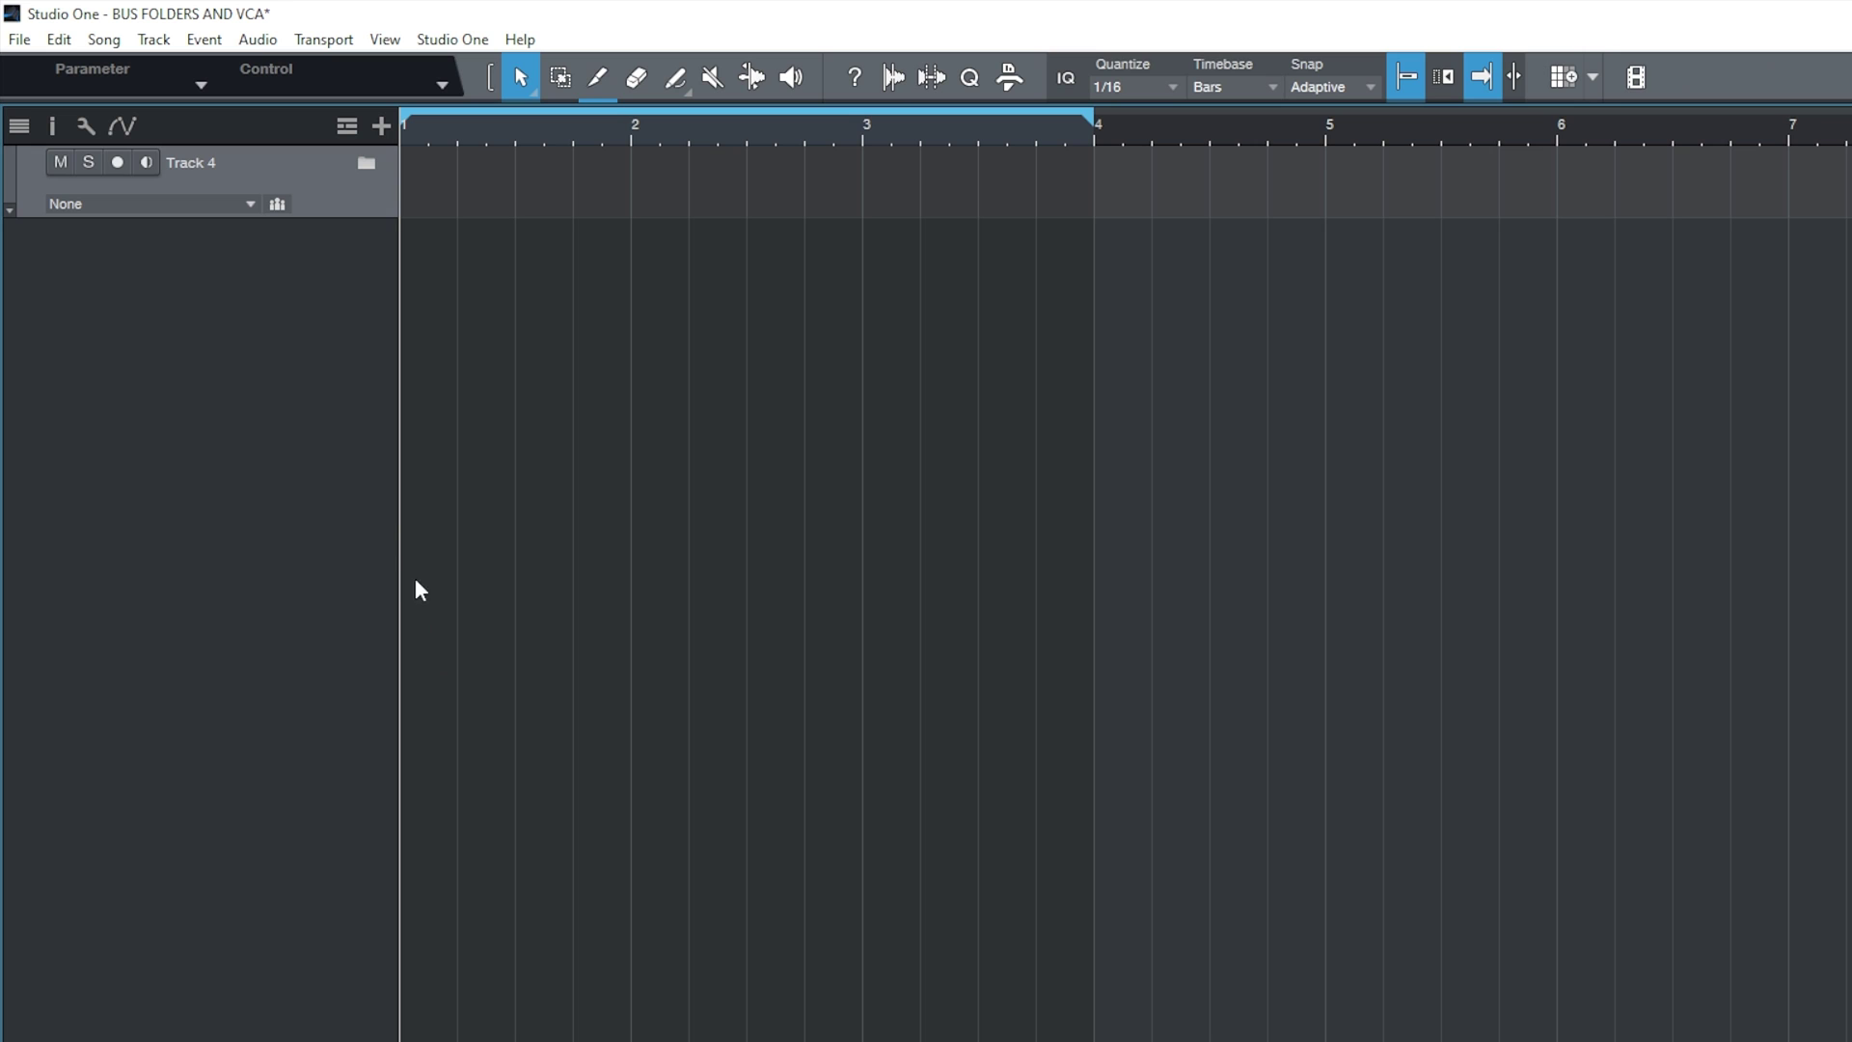
pyautogui.click(367, 166)
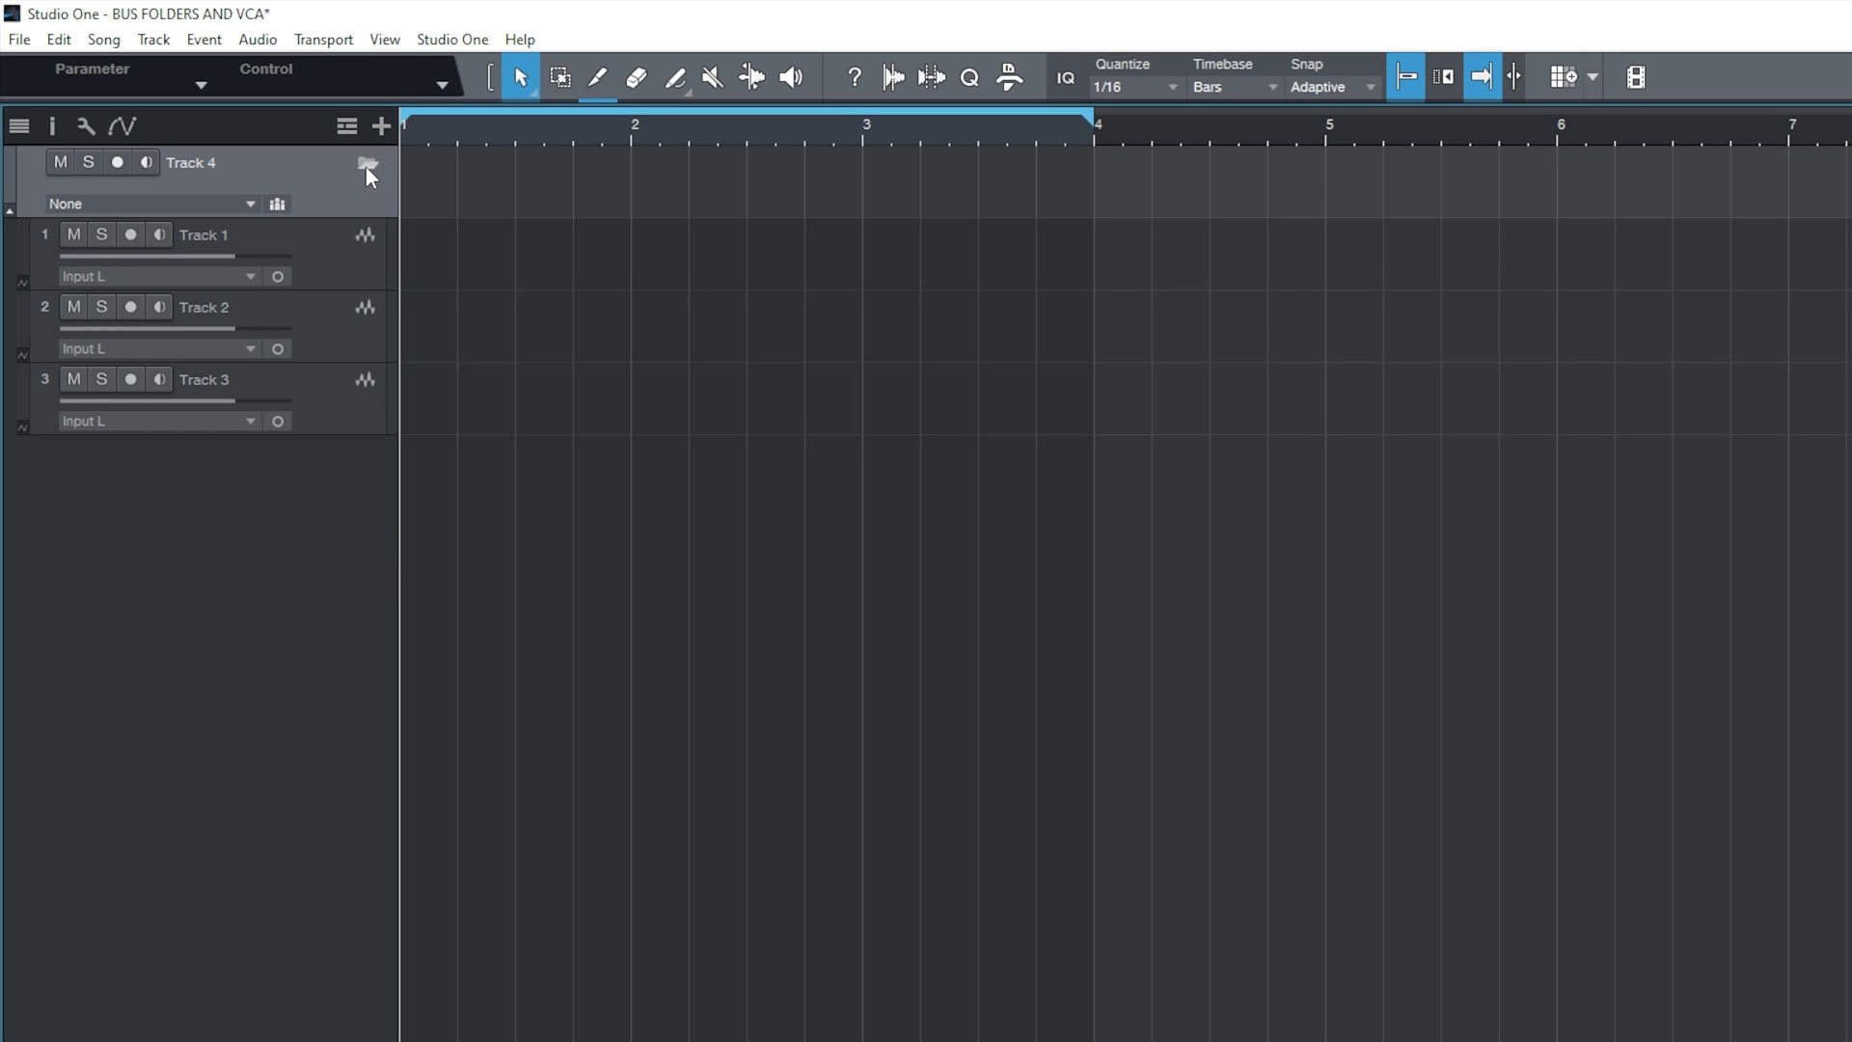
pyautogui.click(367, 166)
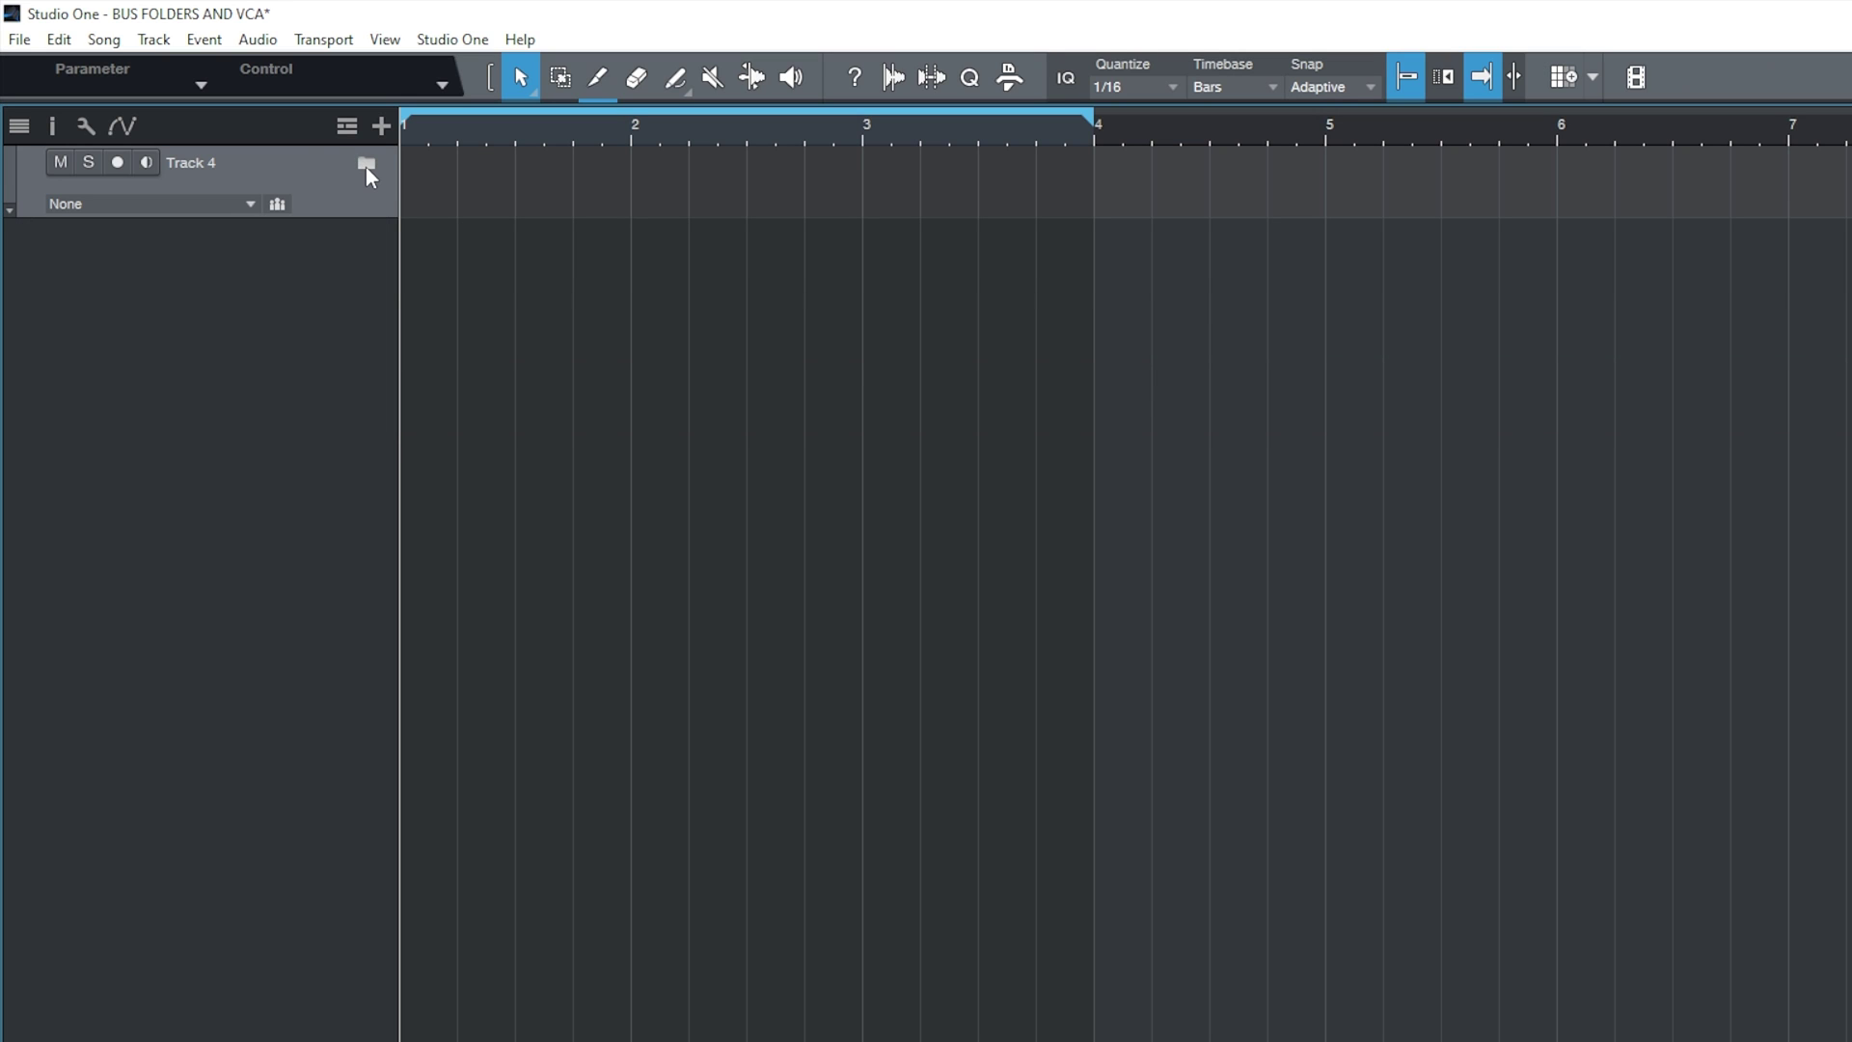
# - Add a VCA channel to the Track 4 folder and rename the folder 'VCA'
pyautogui.click(190, 203)
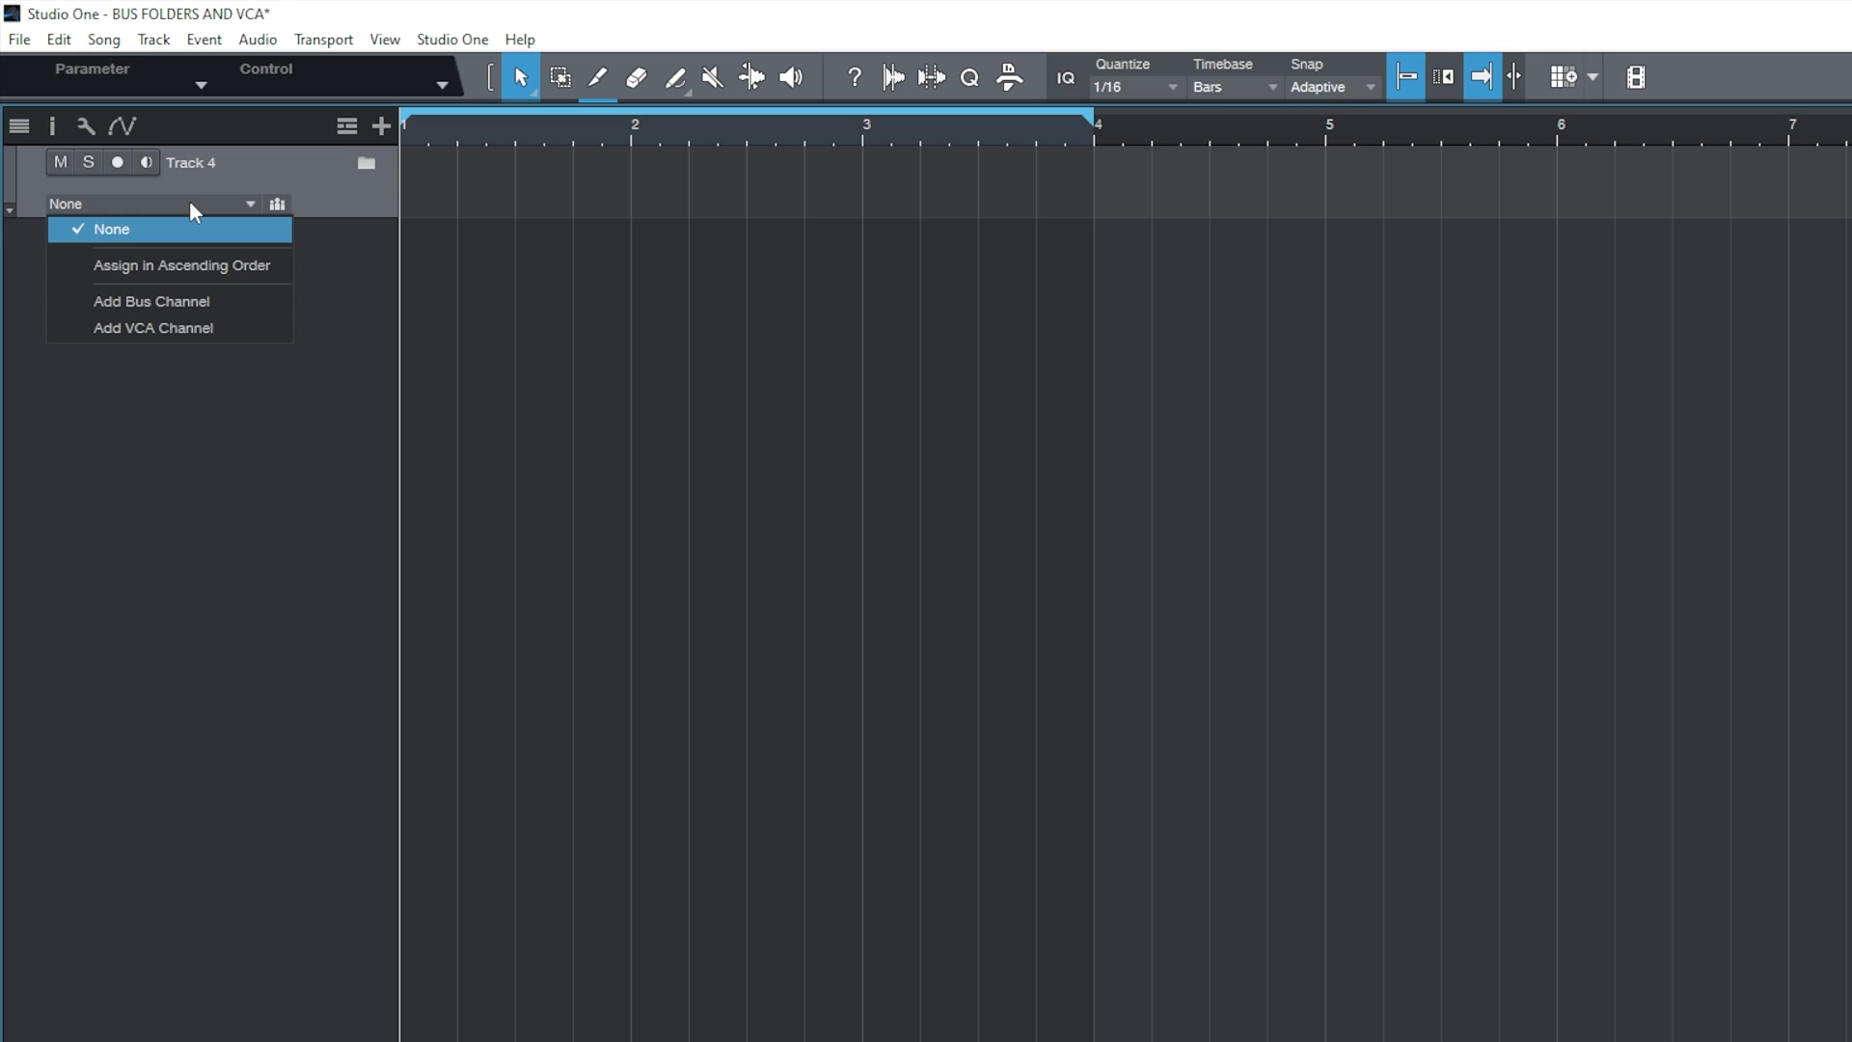
pyautogui.click(211, 330)
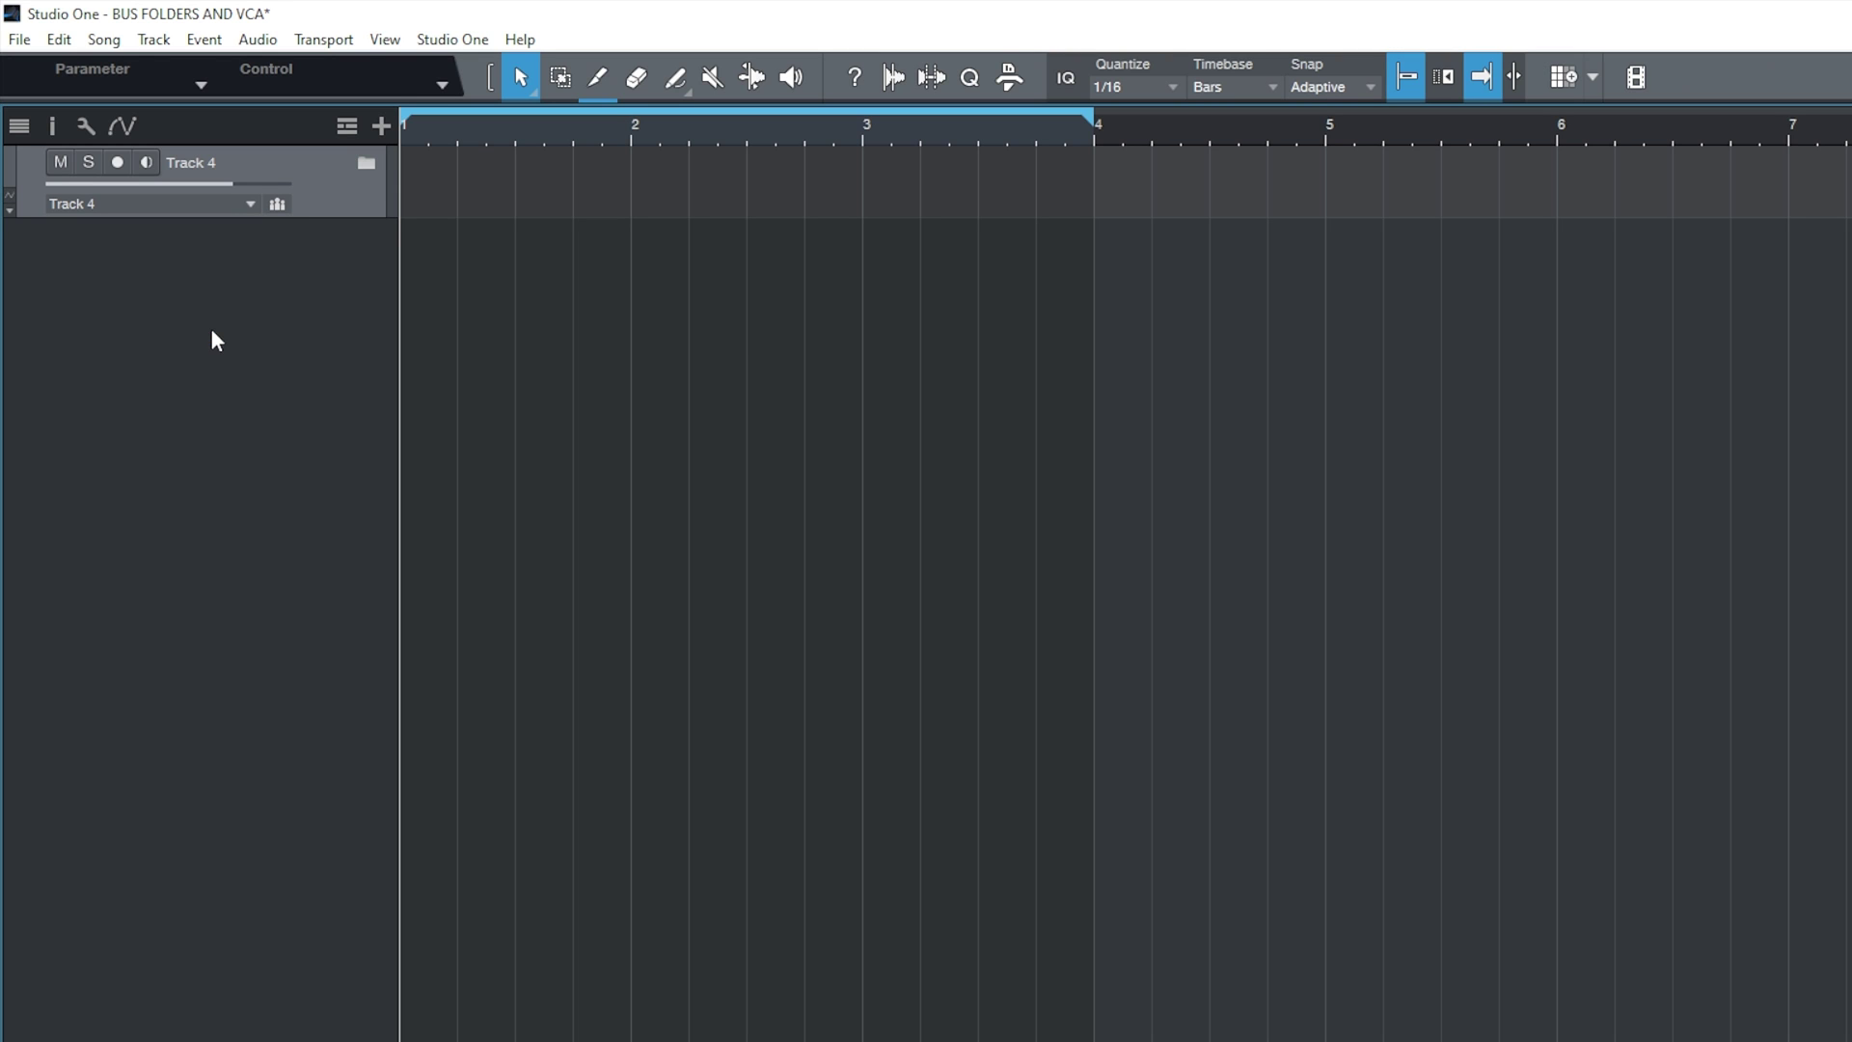
pyautogui.doubleClick(213, 163)
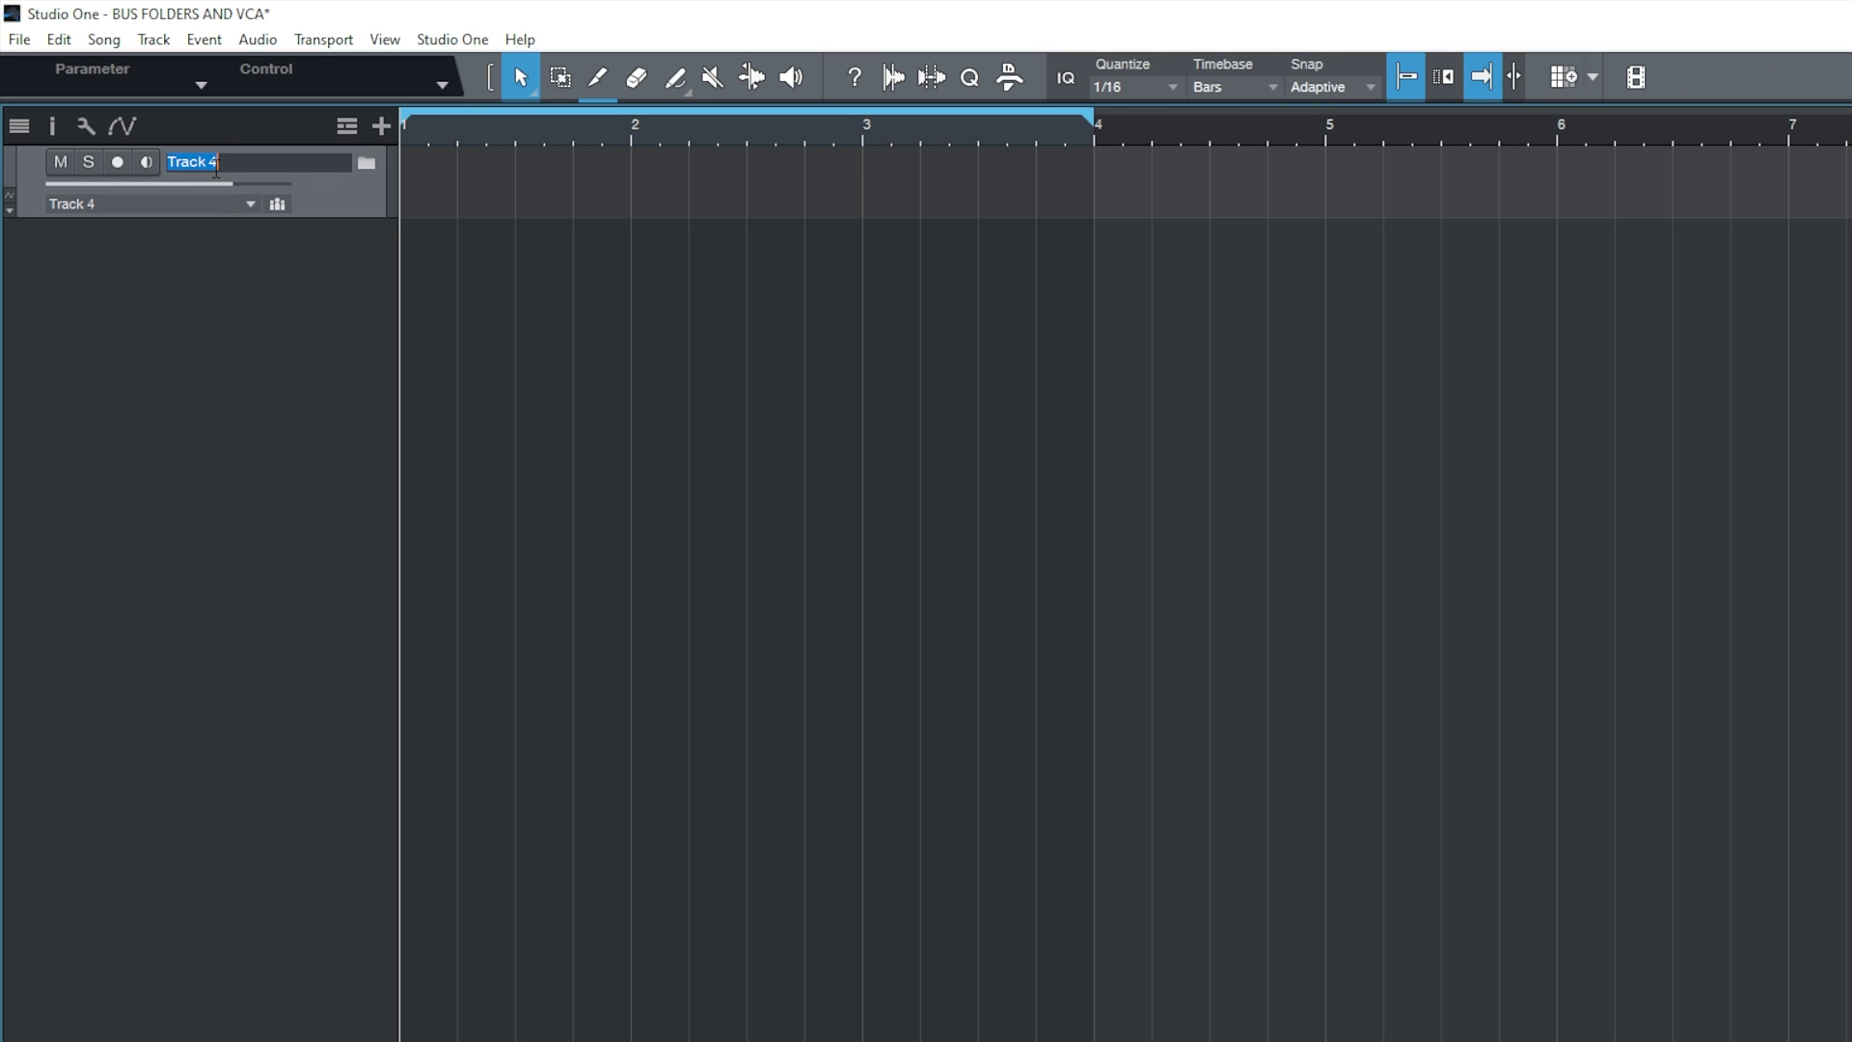
pyautogui.write('VCA')
pyautogui.press('Return')
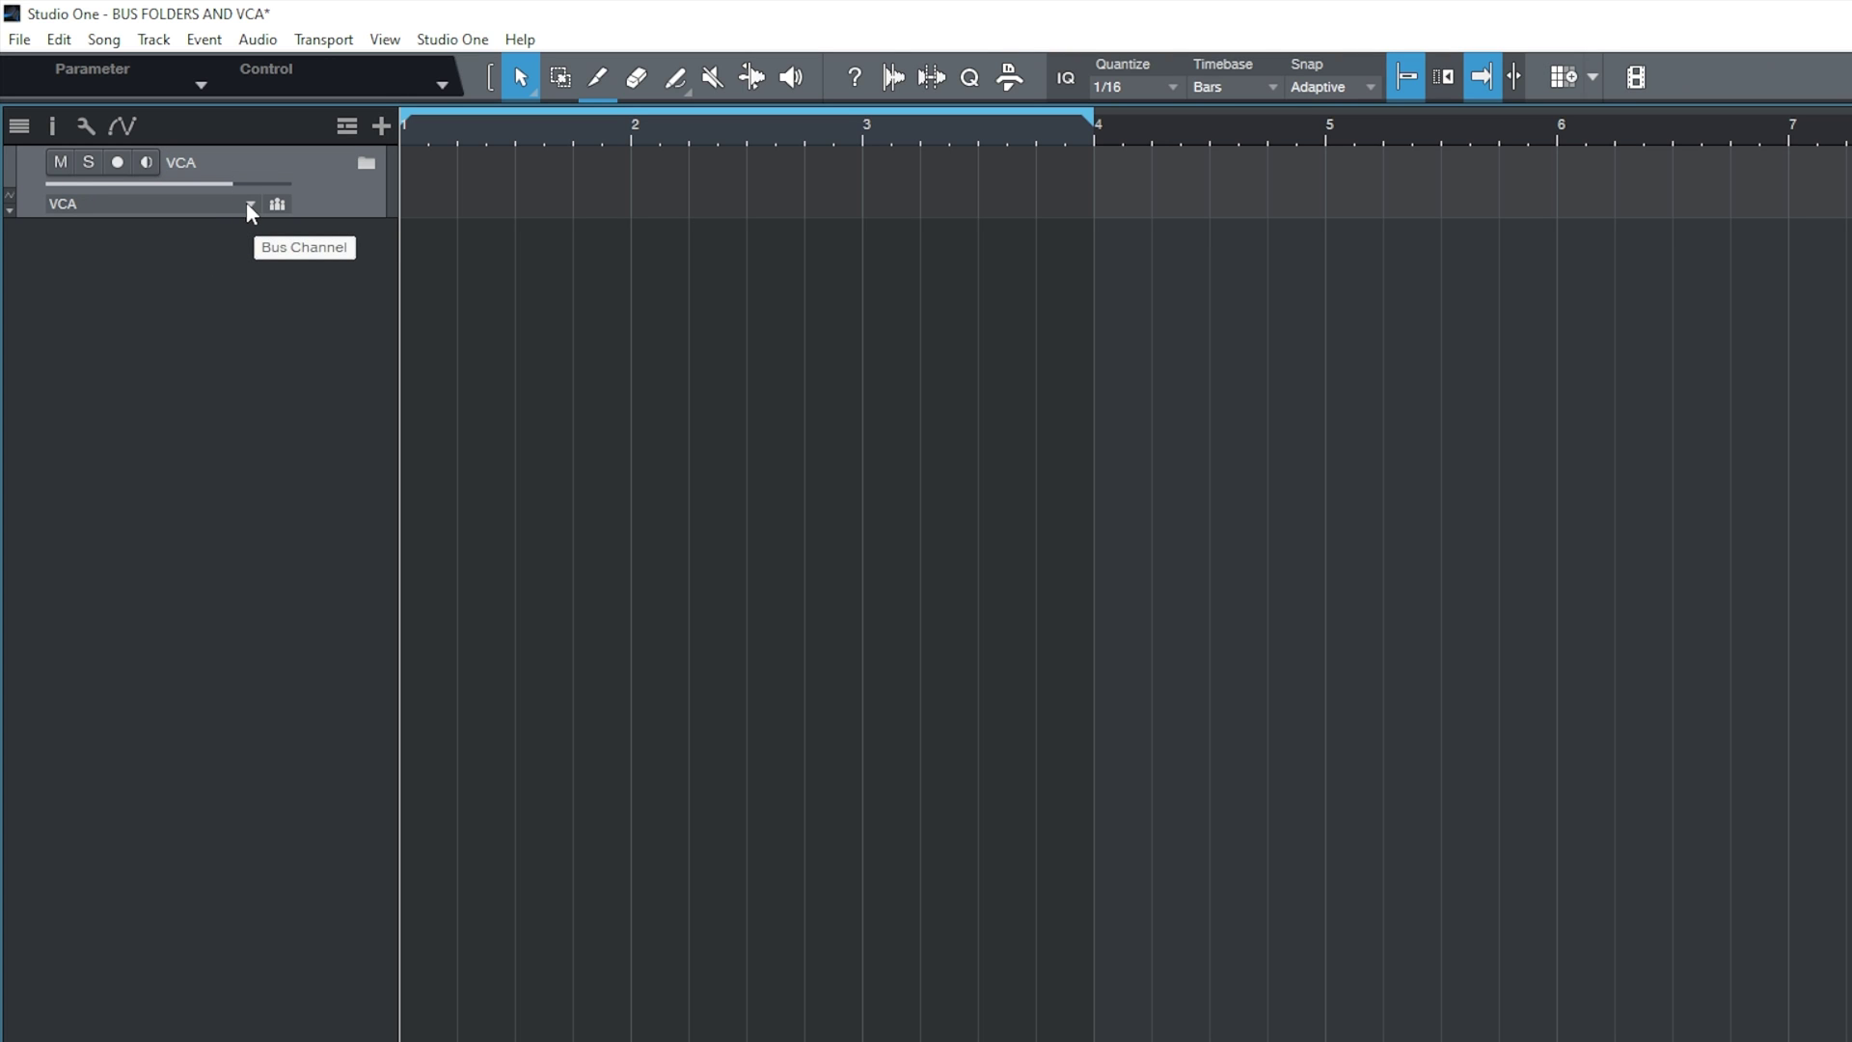
# - Open the mixer and expand the folder to show the Track 1–3 strips beside the VCA
pyautogui.click(1733, 936)
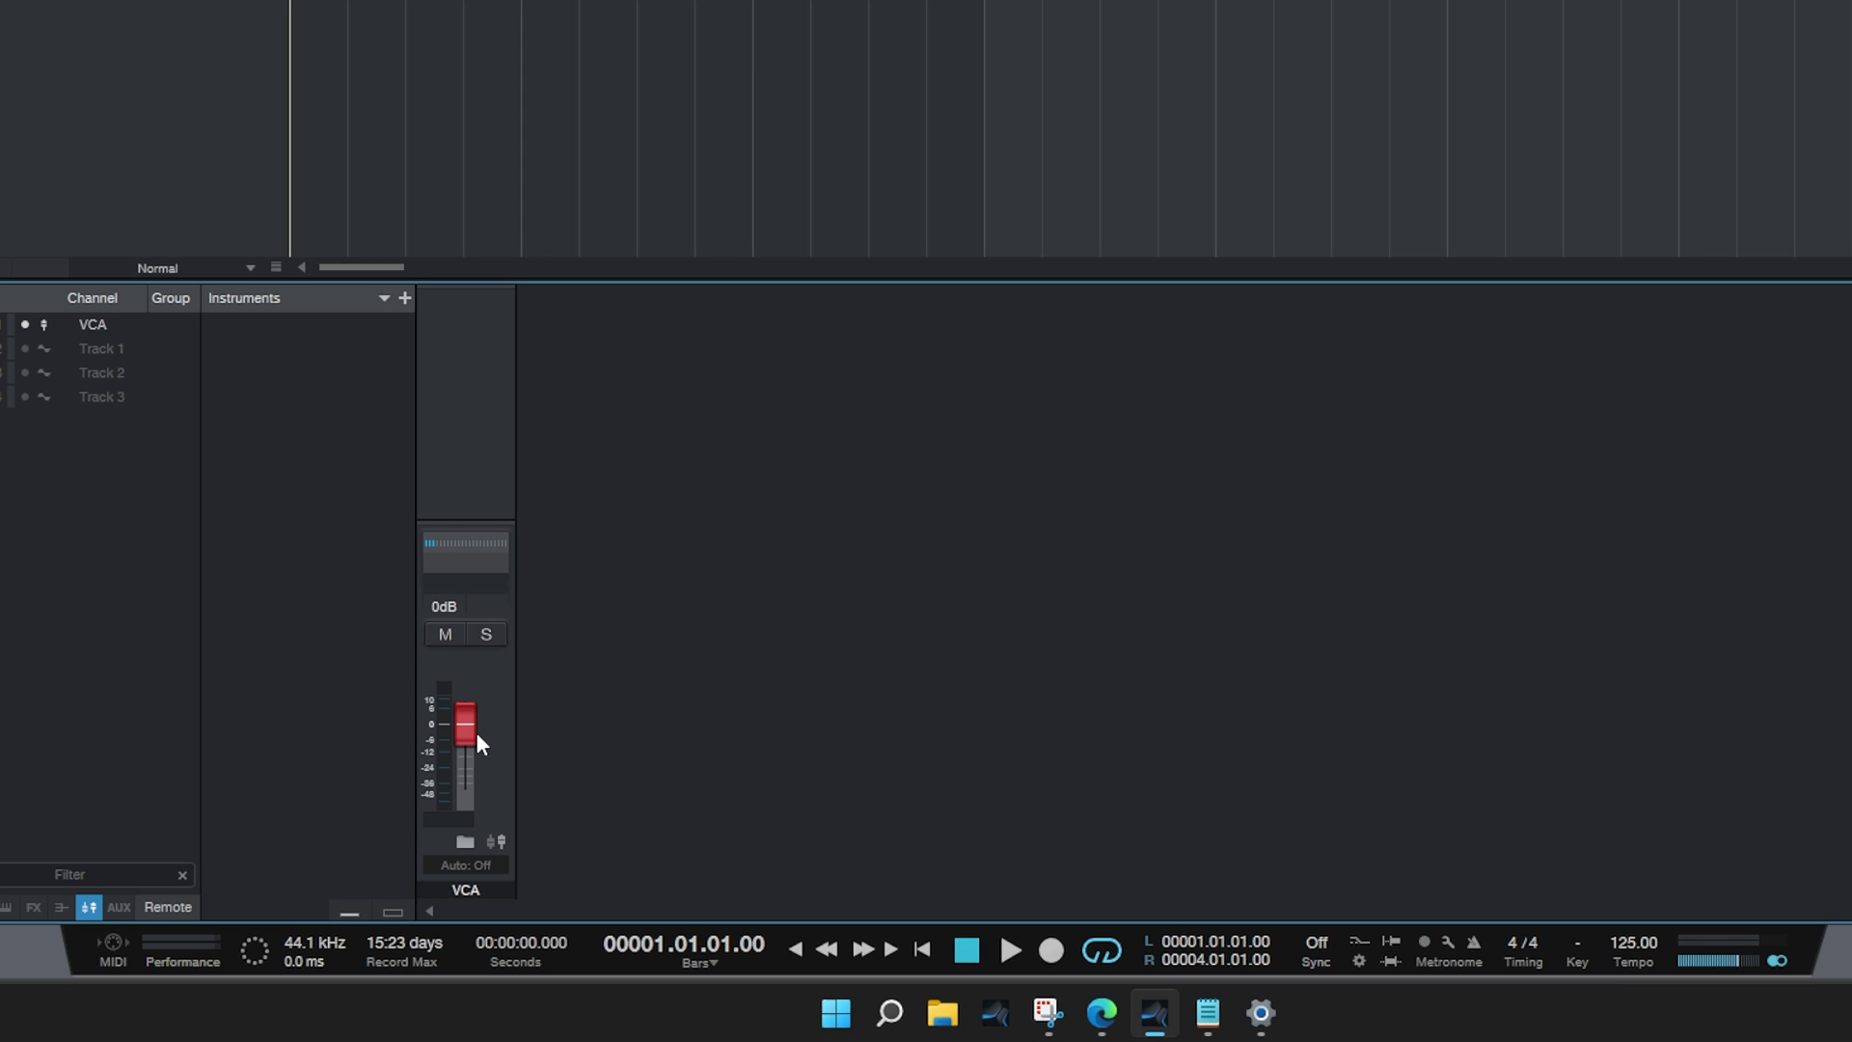
pyautogui.click(465, 839)
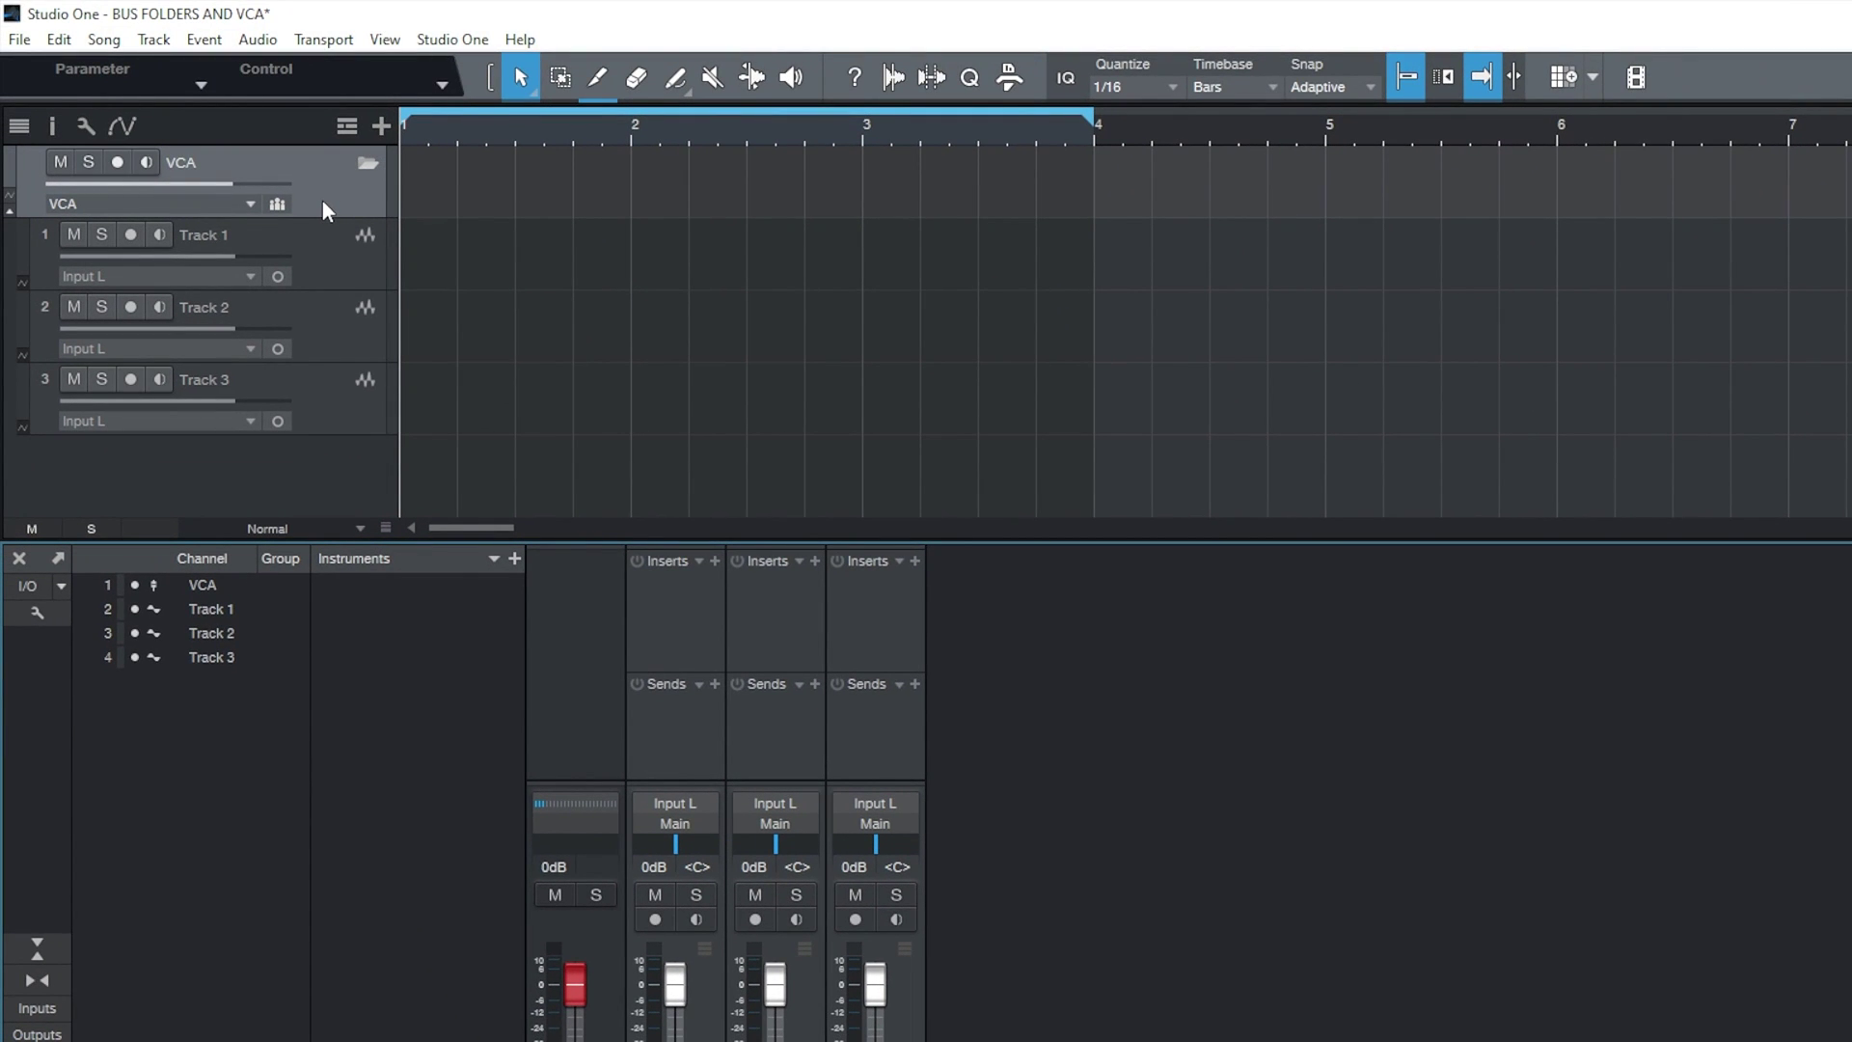
# - Pack the VCA folder into a new folder with a bus channel, named 'BUS FOLDER'
pyautogui.rightClick(322, 200)
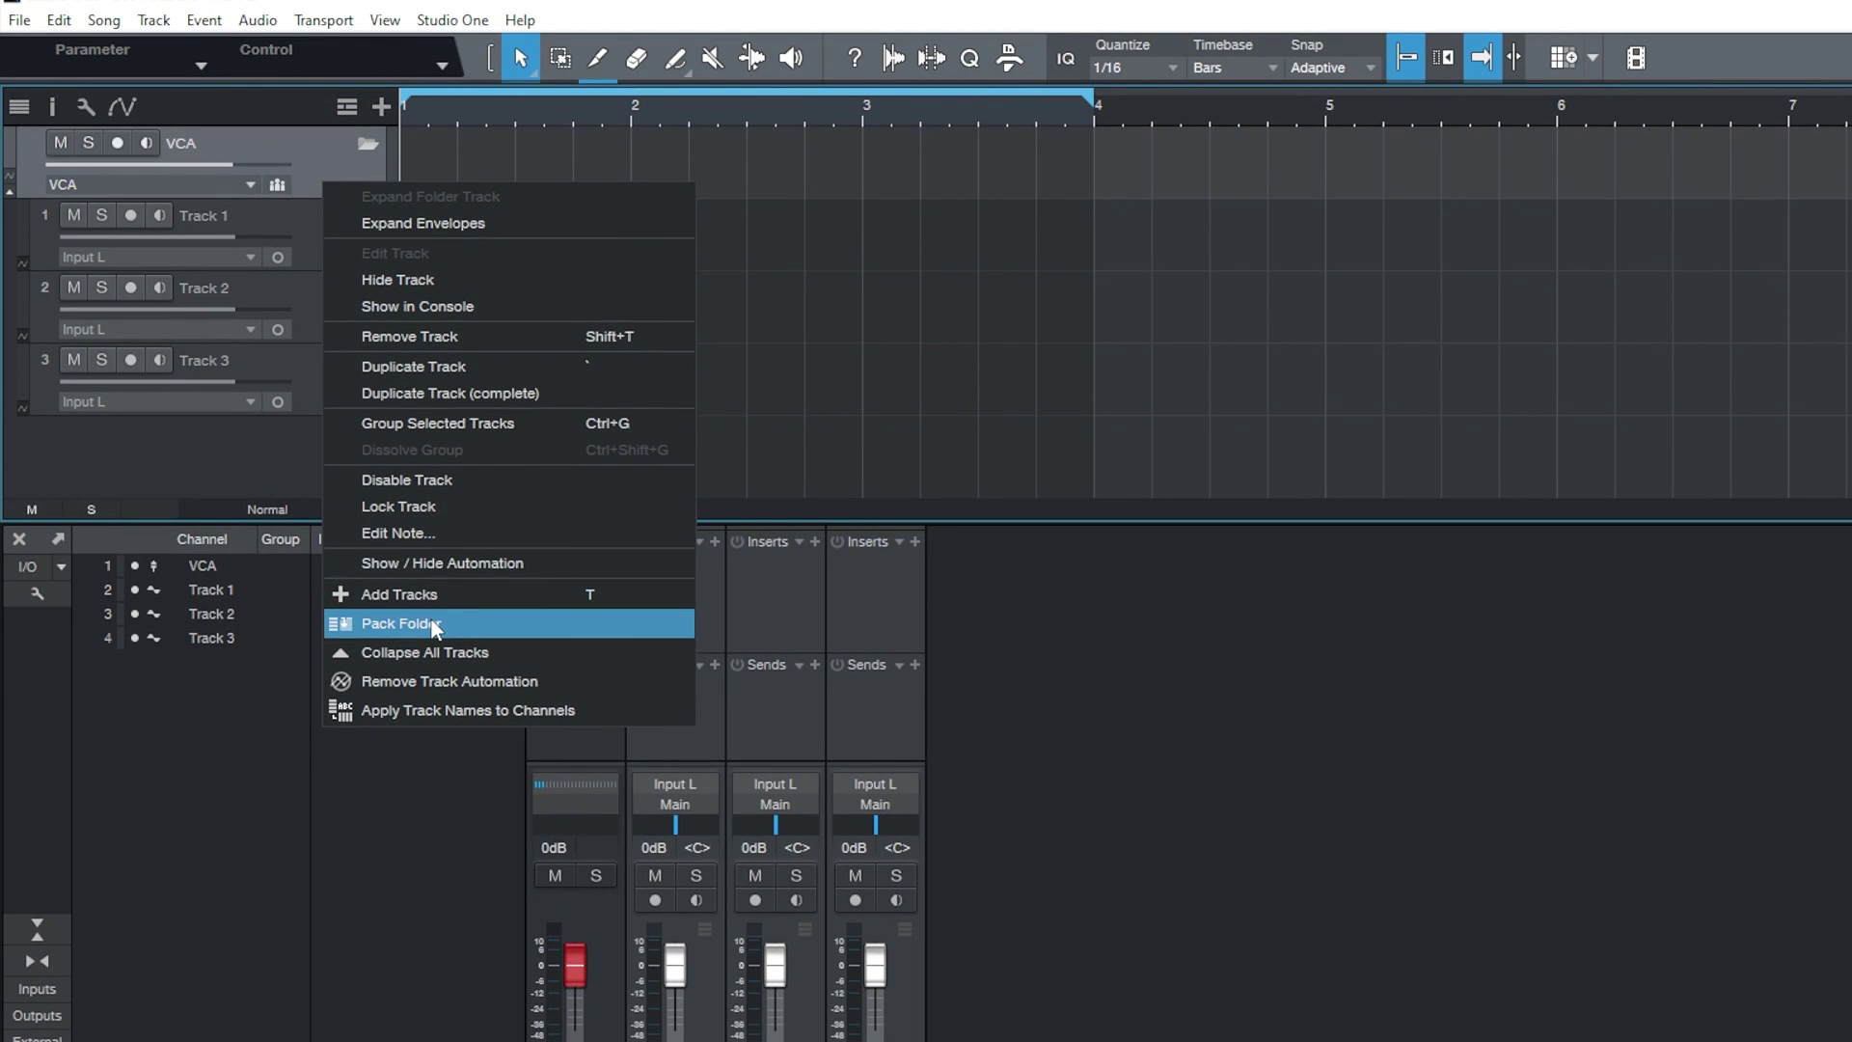
pyautogui.click(433, 625)
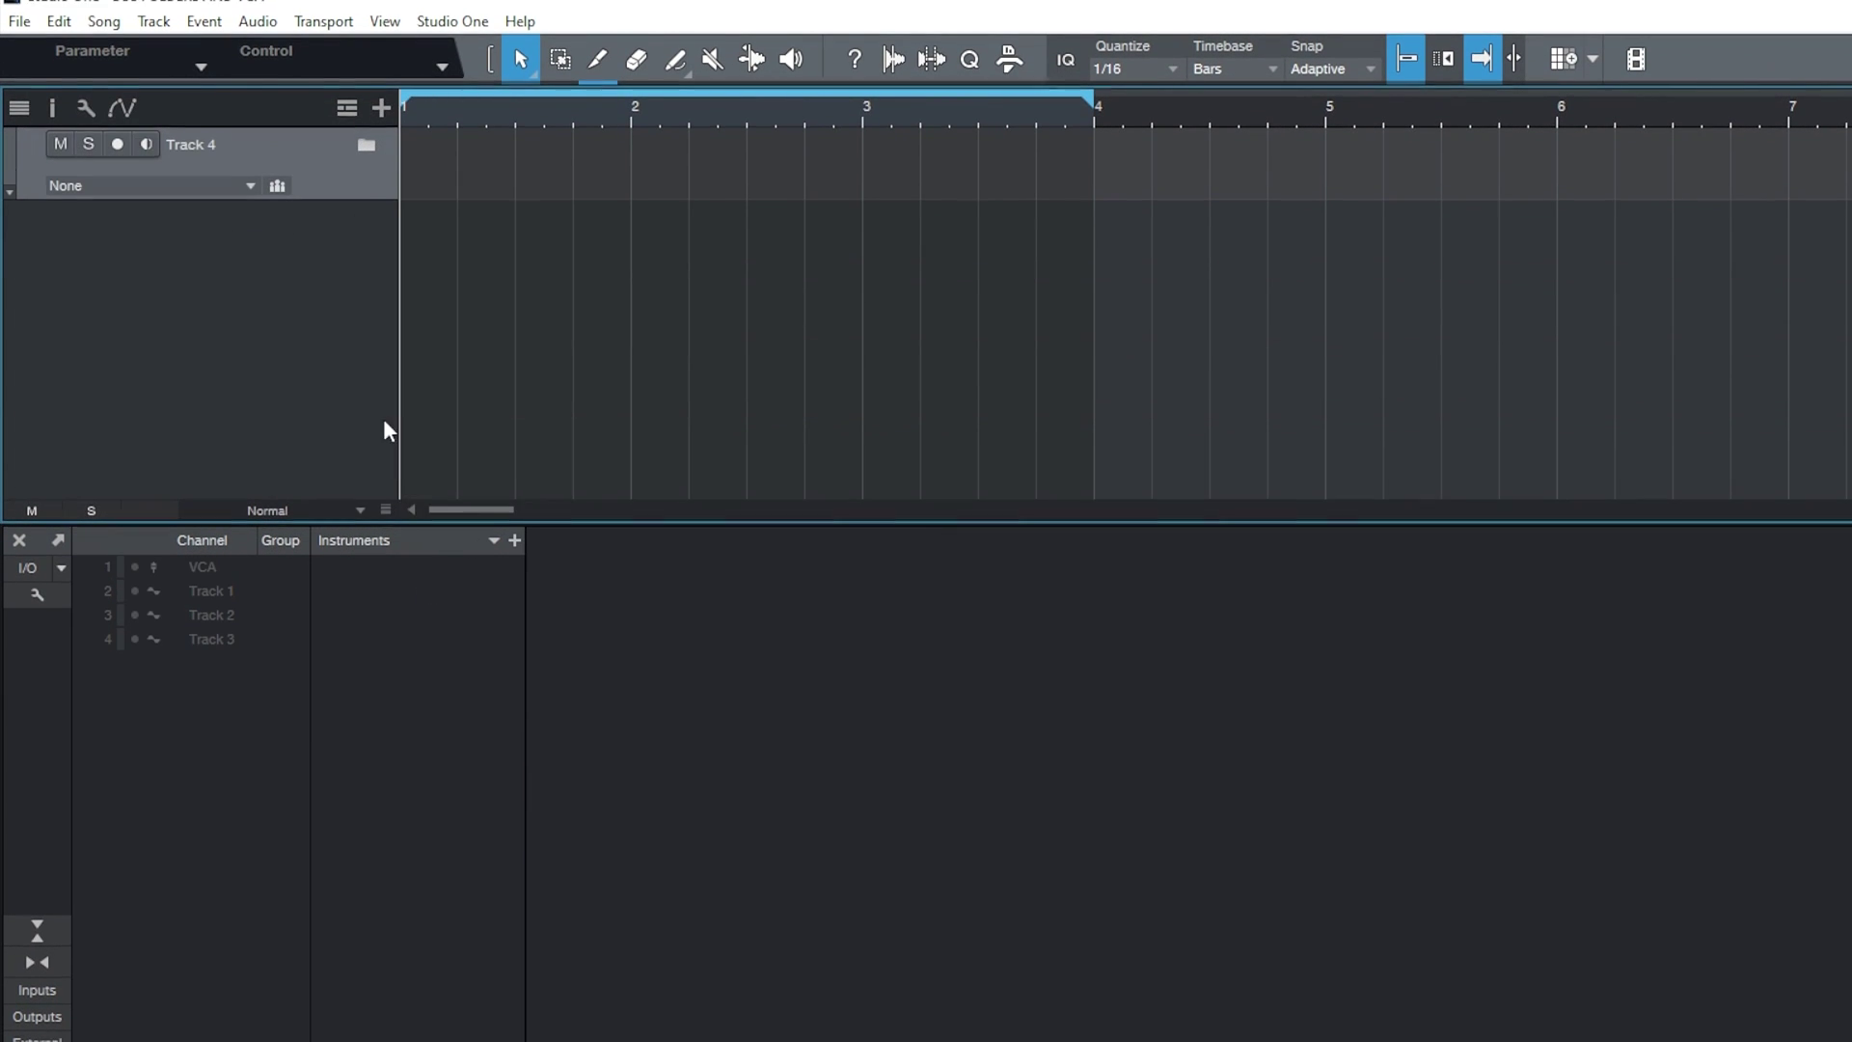
pyautogui.click(248, 202)
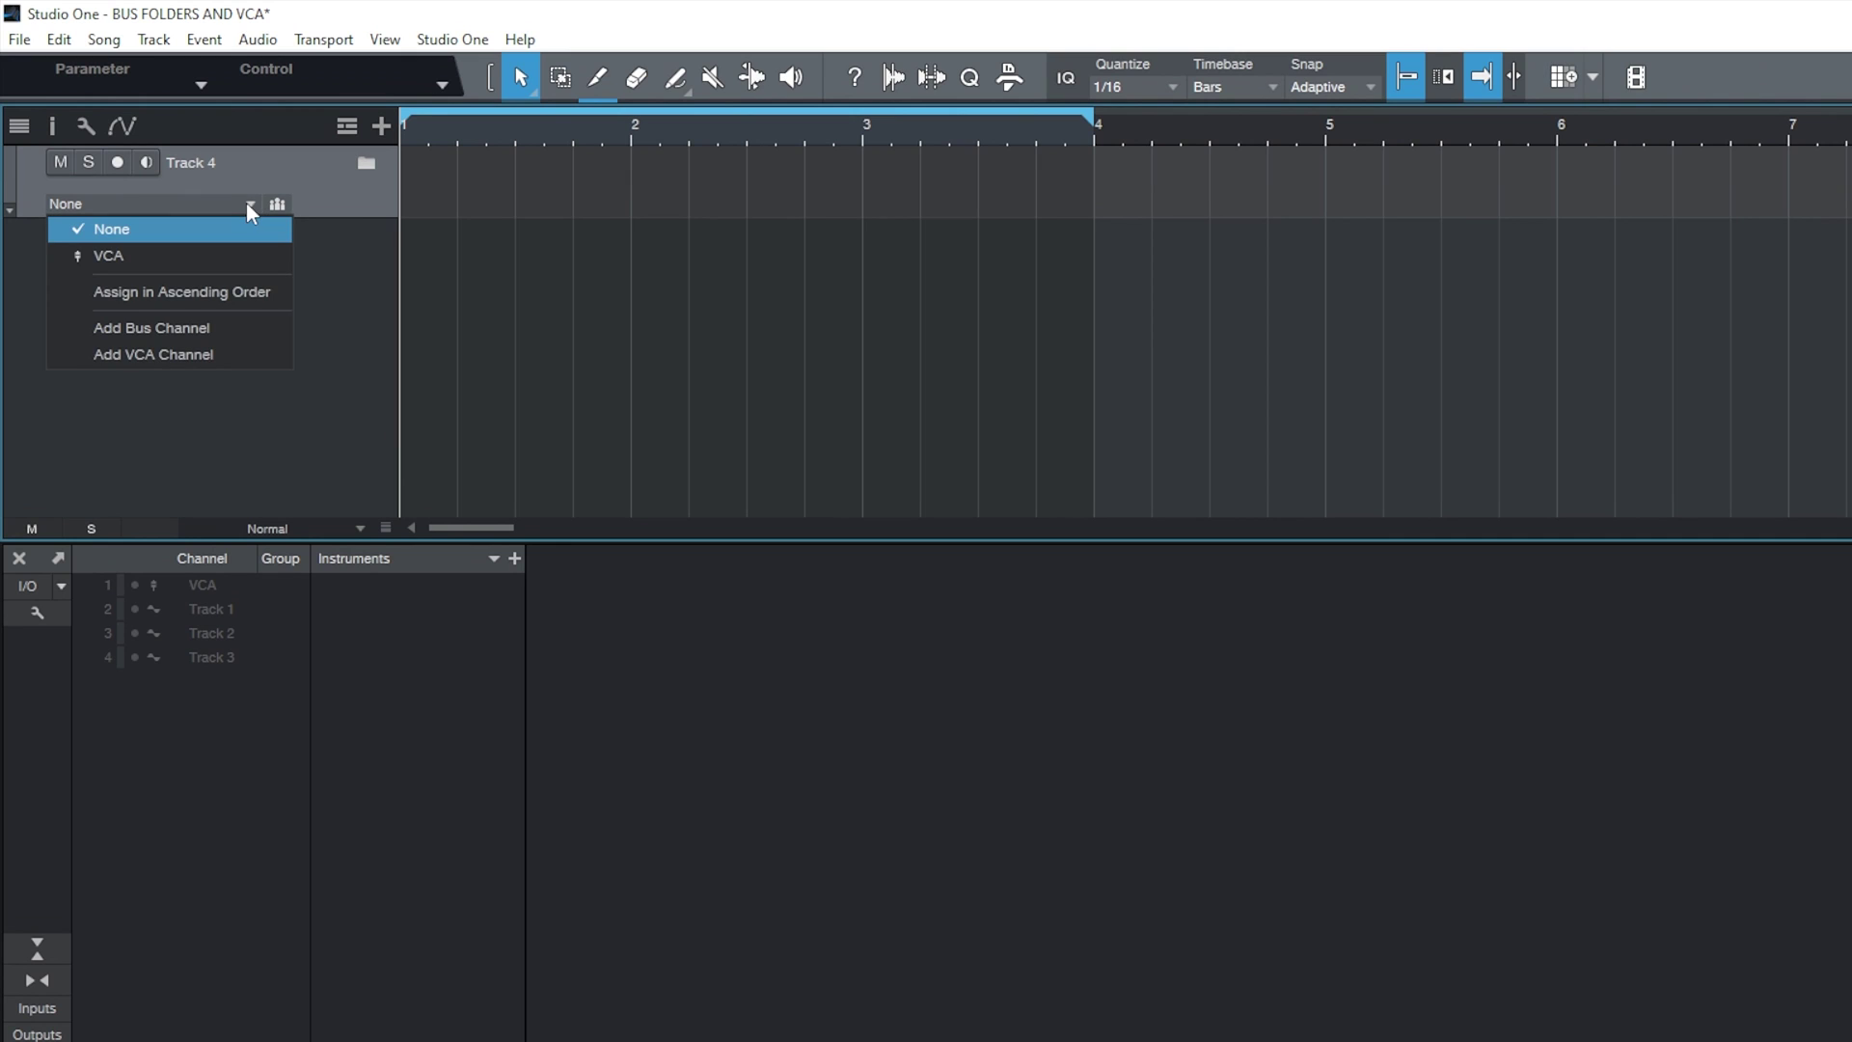
pyautogui.click(232, 333)
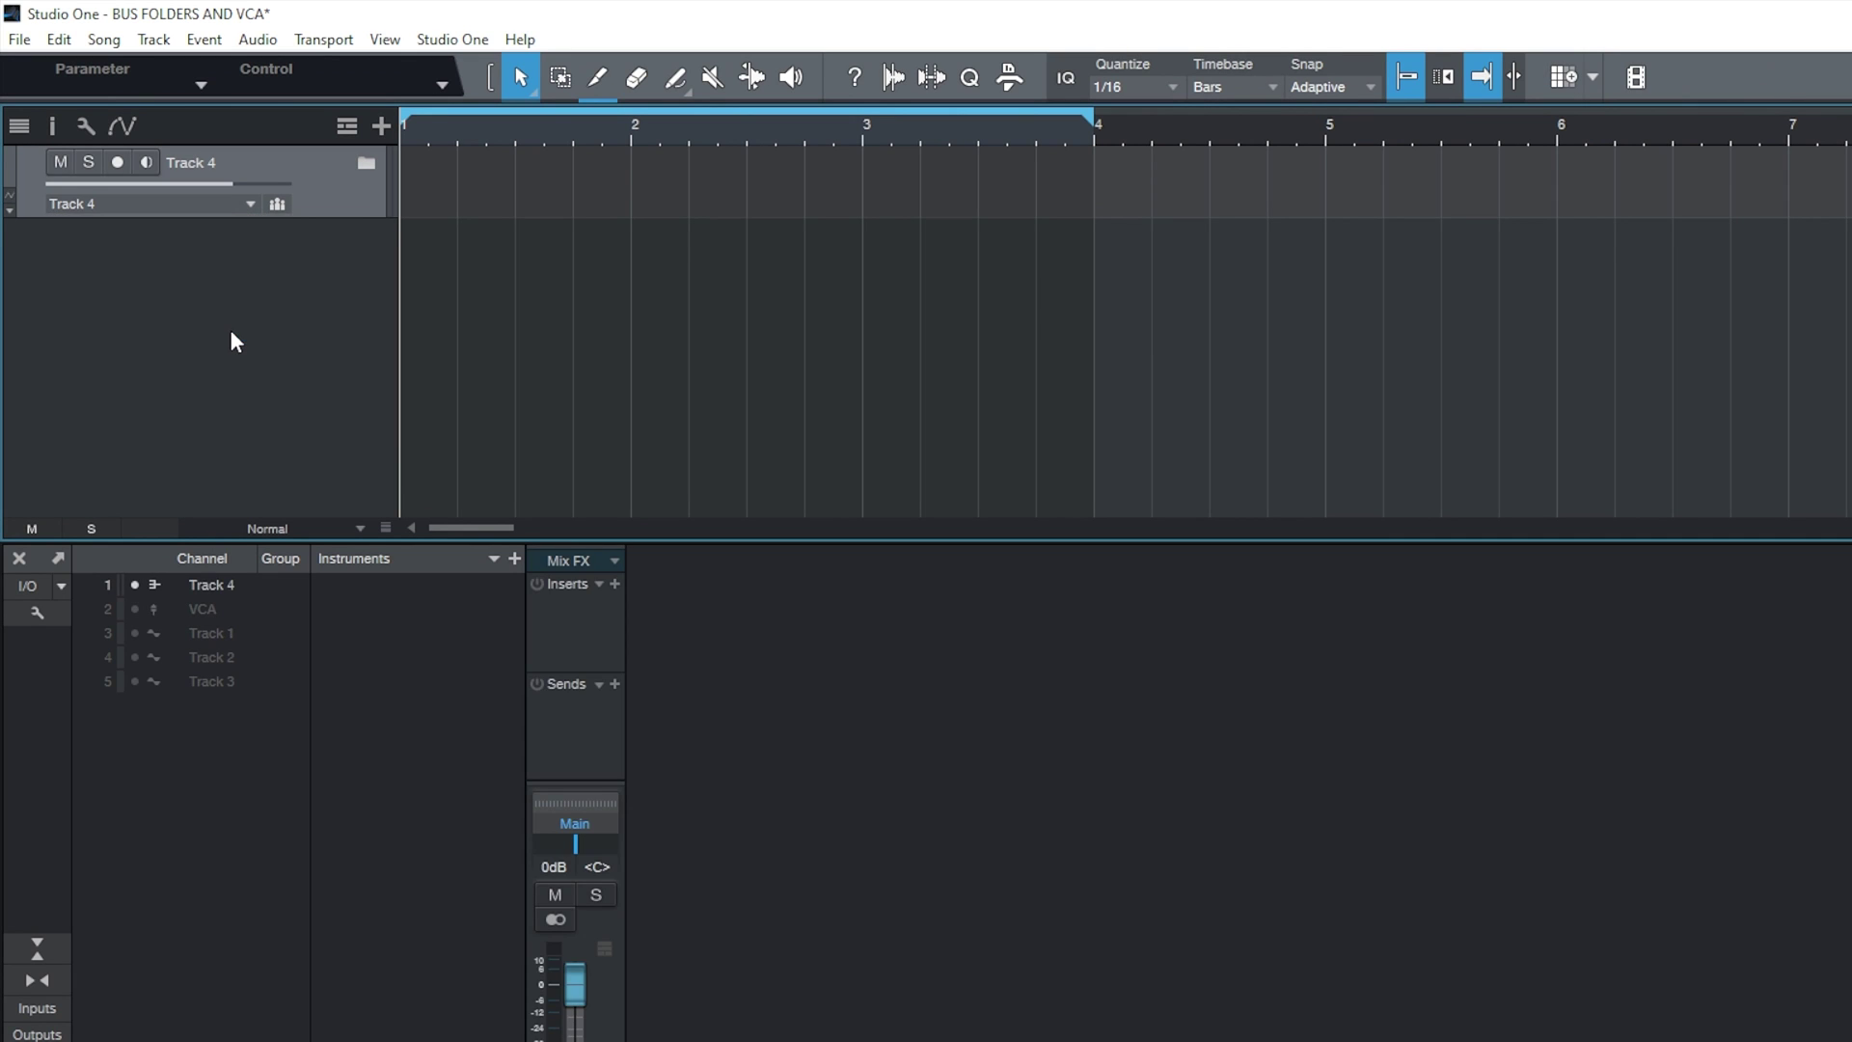
pyautogui.doubleClick(189, 164)
pyautogui.write('BUS FOLDER')
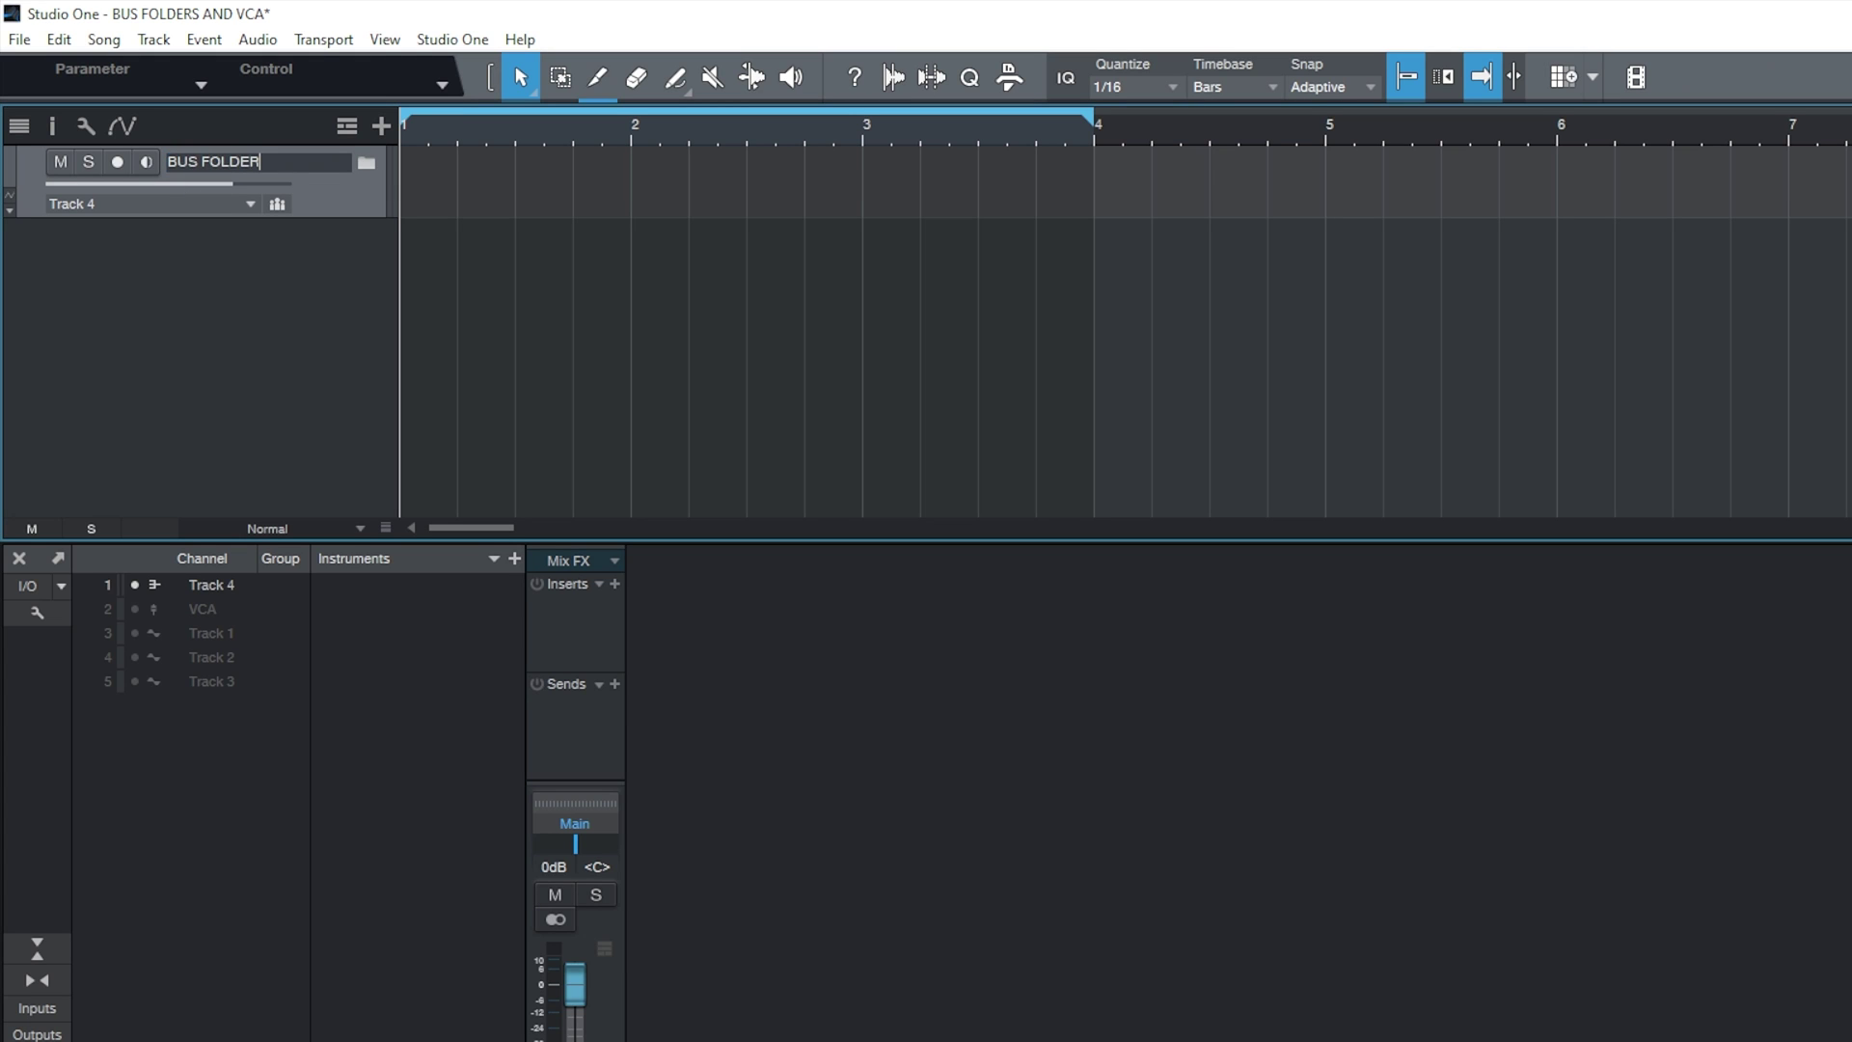
pyautogui.press('Return')
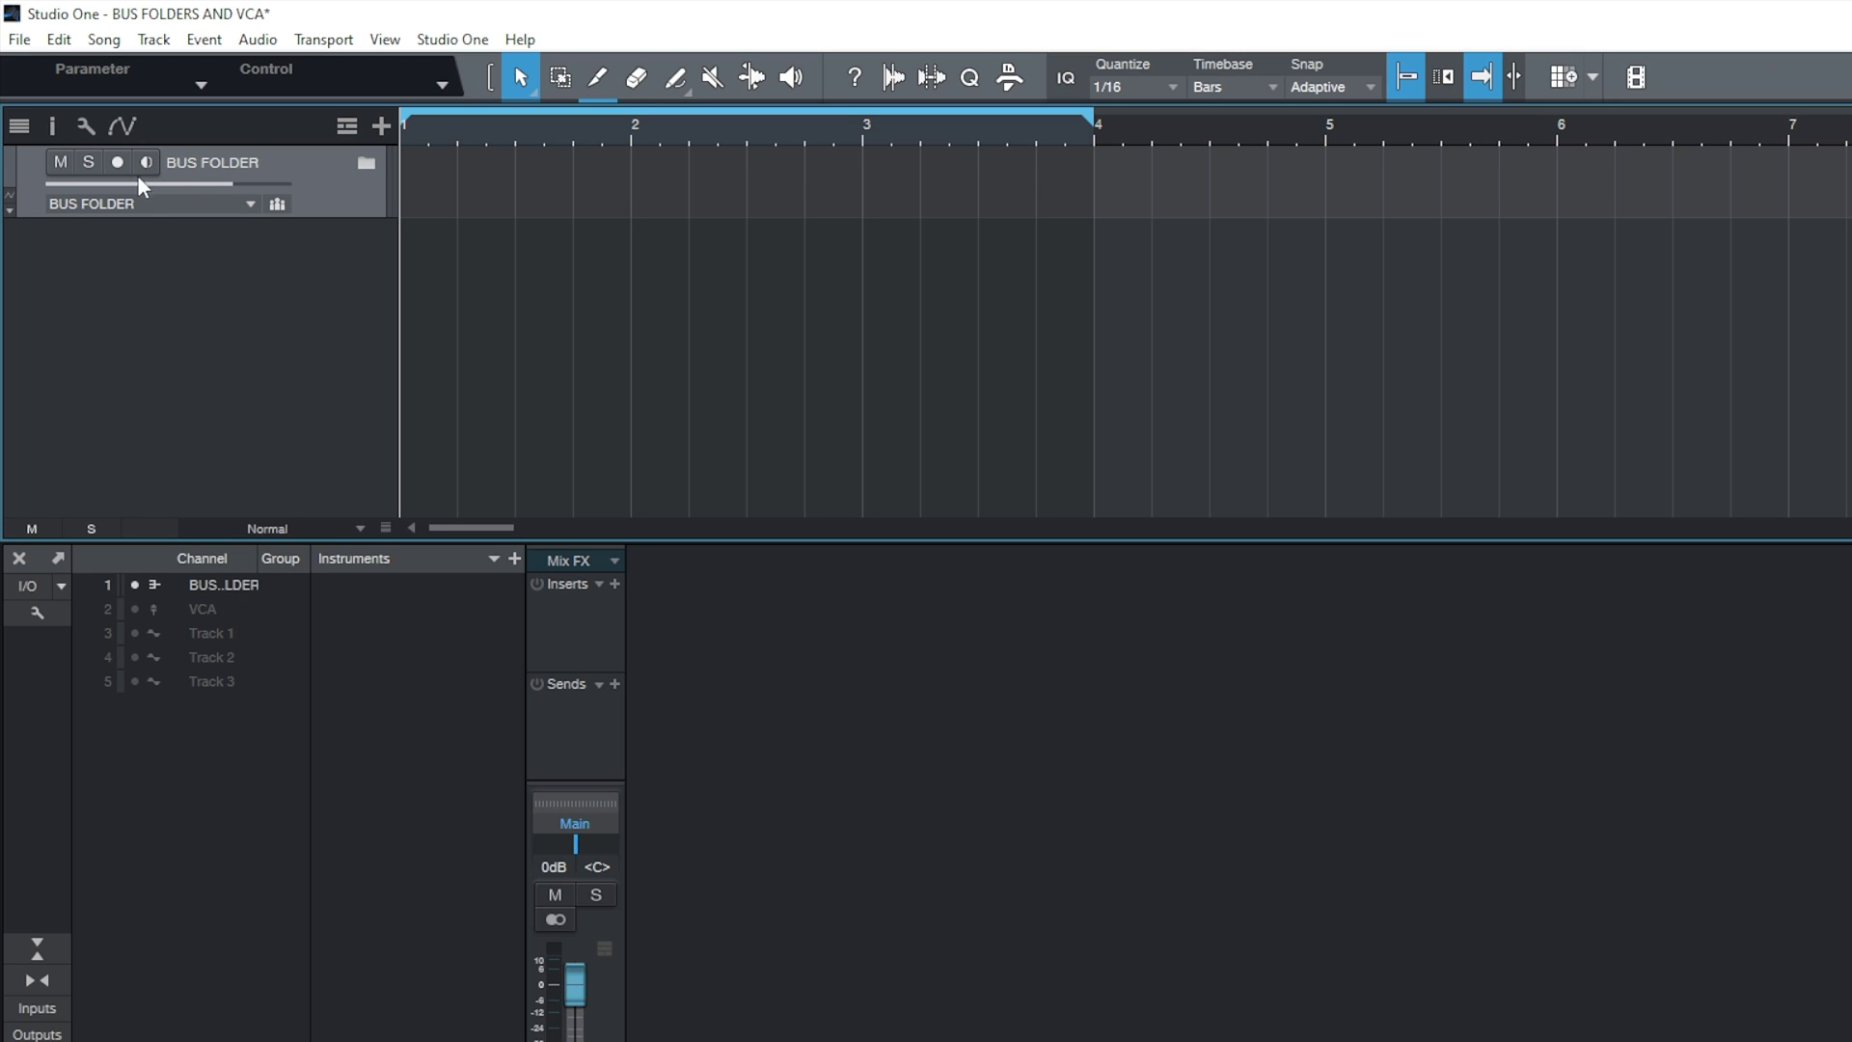
# - Colour the BUS FOLDER track blue and expand it to show its contents
pyautogui.click(10, 156)
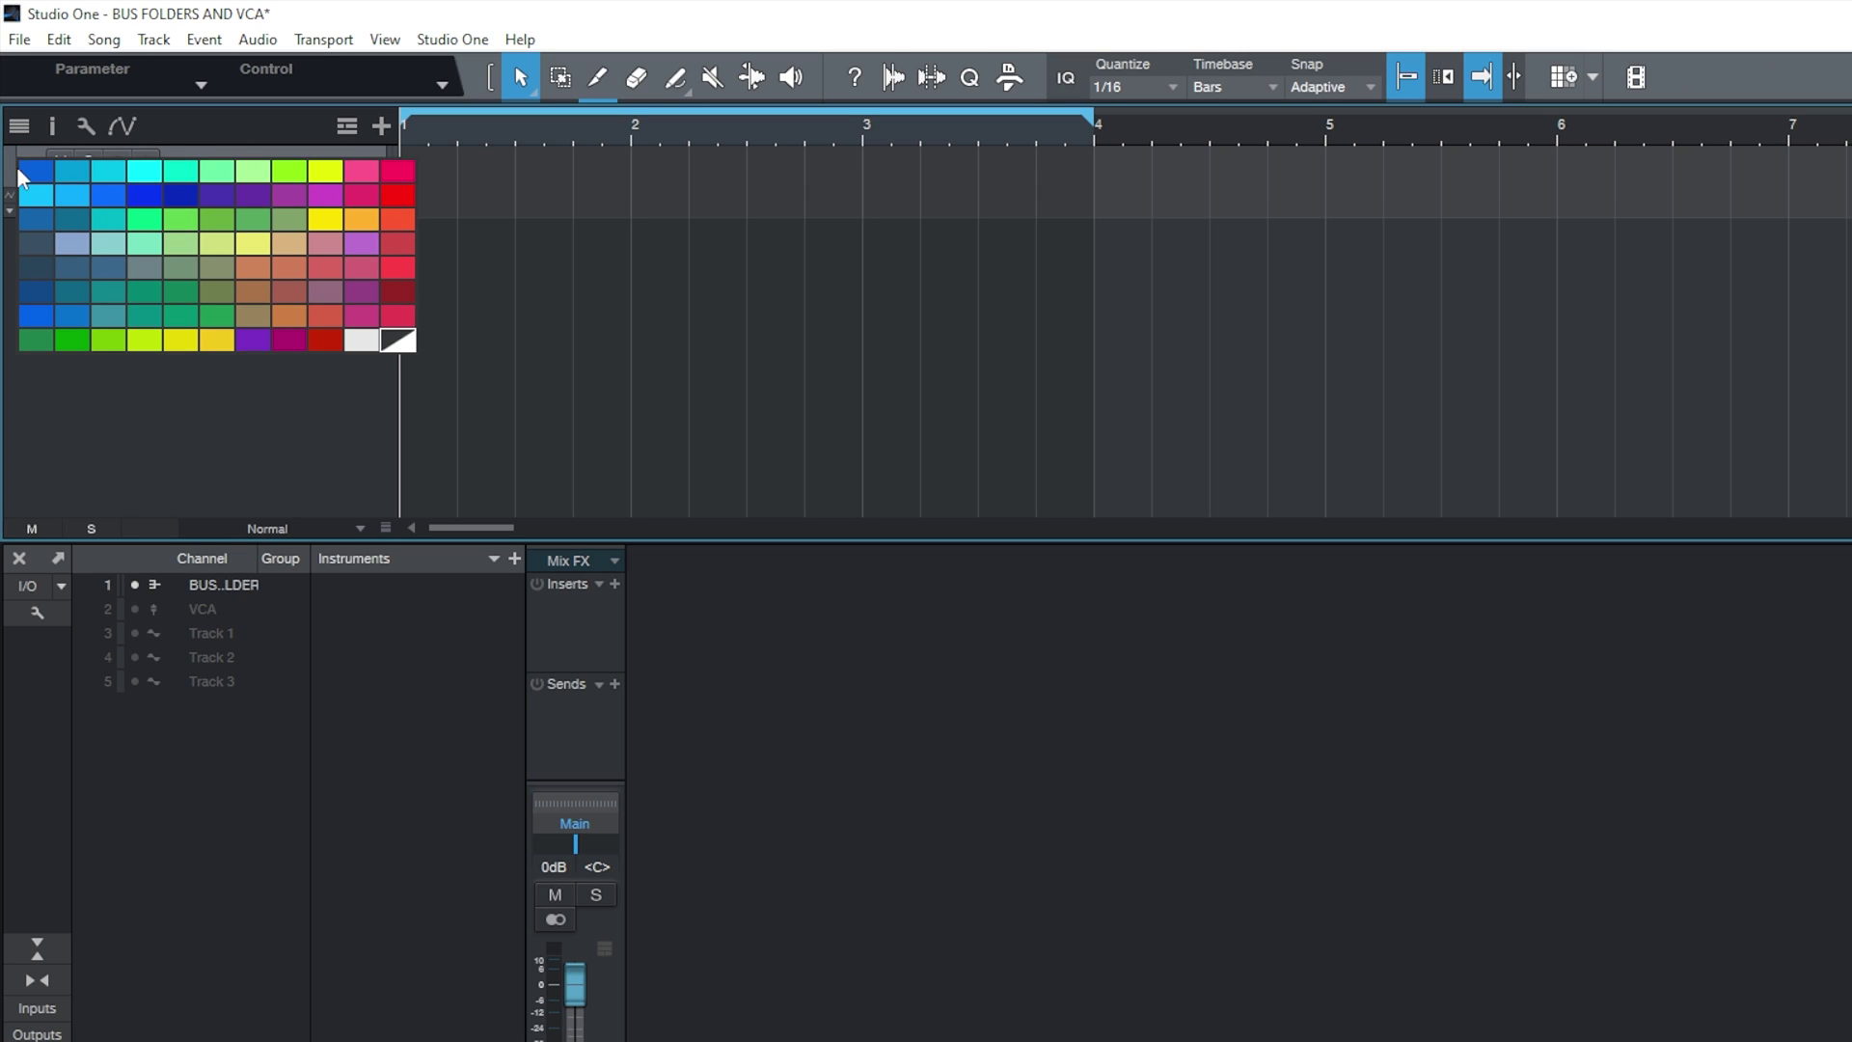
pyautogui.click(72, 212)
pyautogui.click(366, 164)
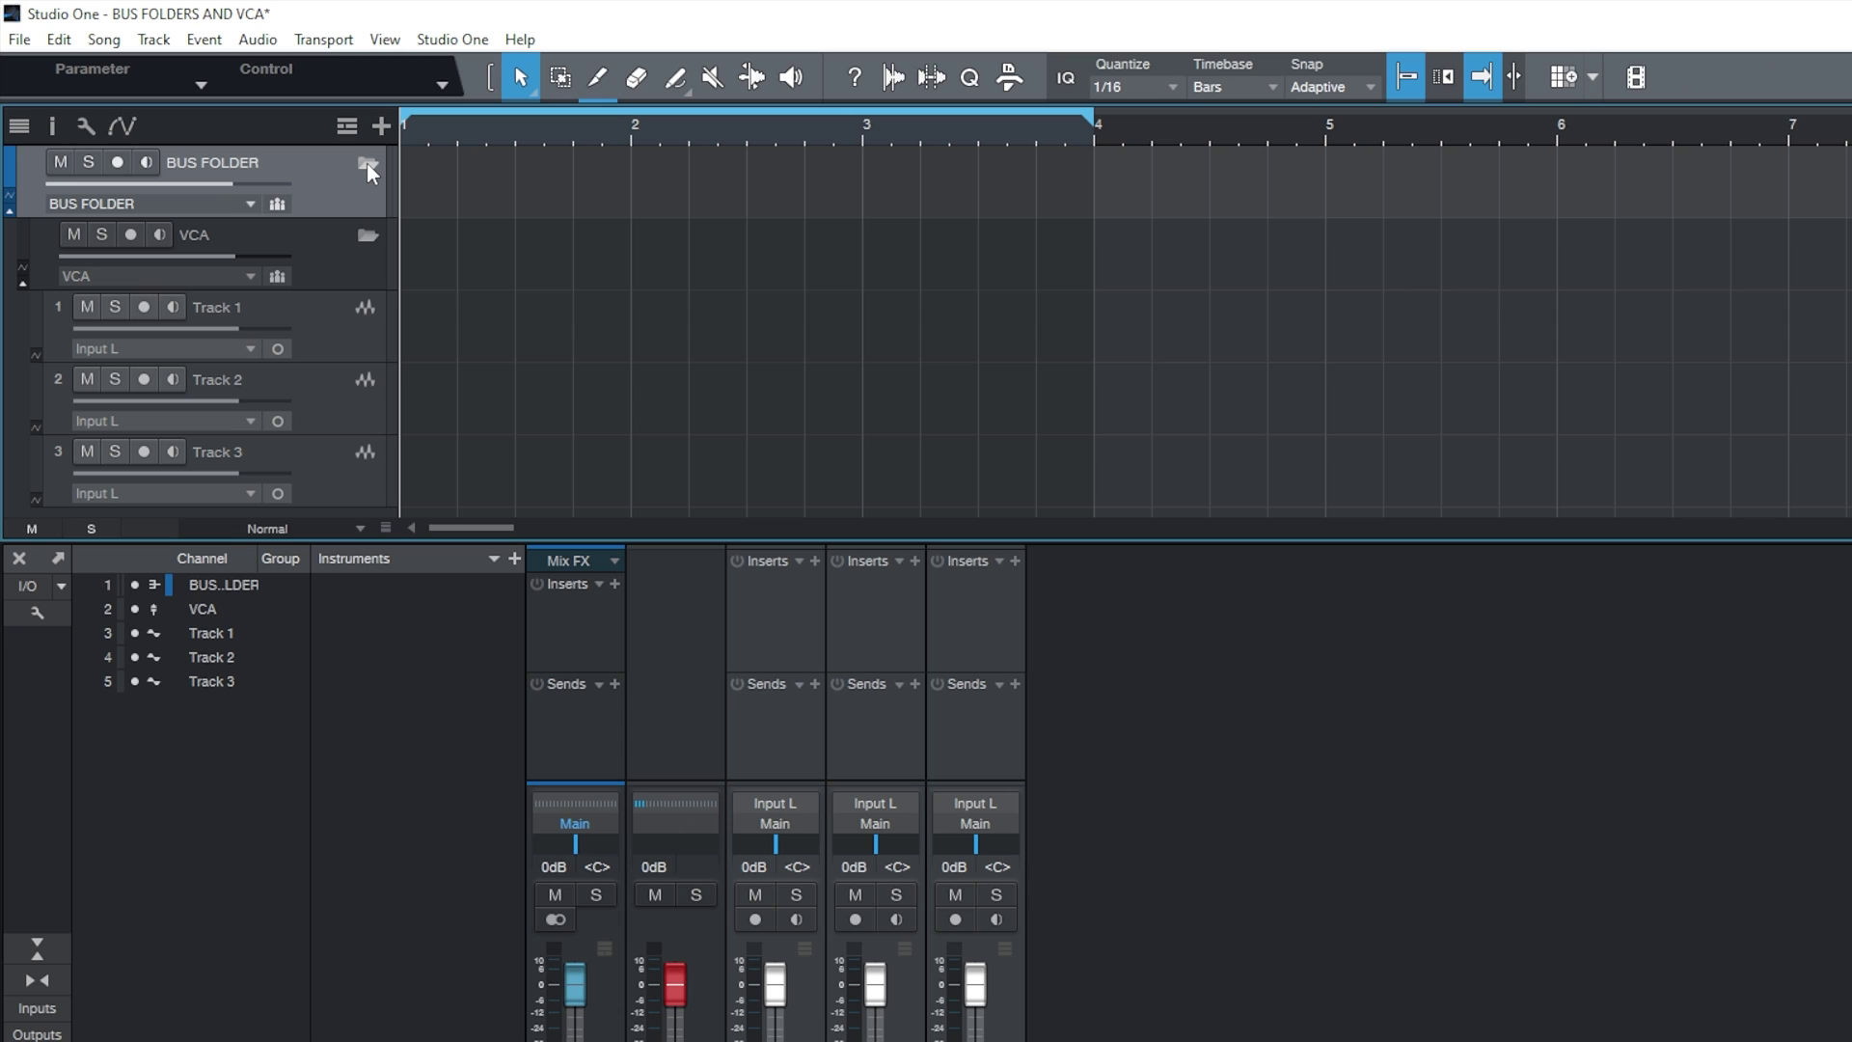
# - Colour the VCA track red
pyautogui.scroll(-1, 330, 228)
pyautogui.click(26, 204)
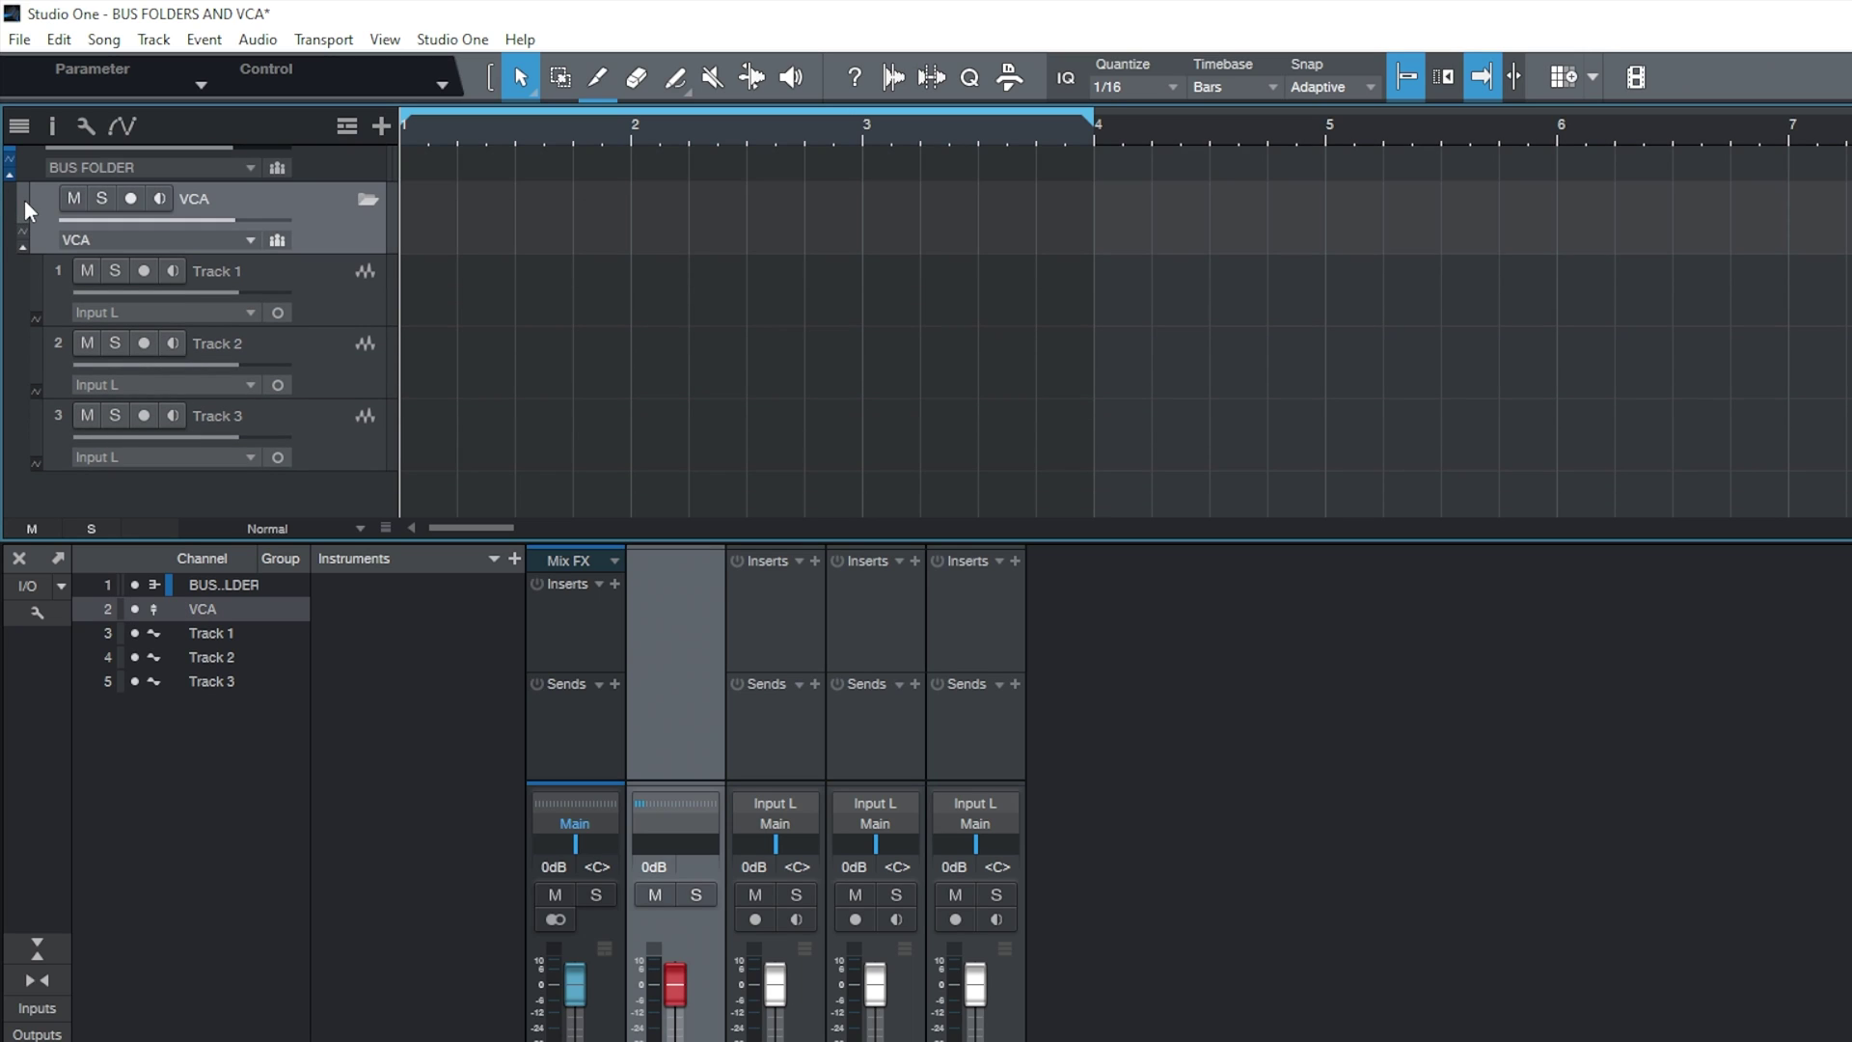
pyautogui.click(25, 198)
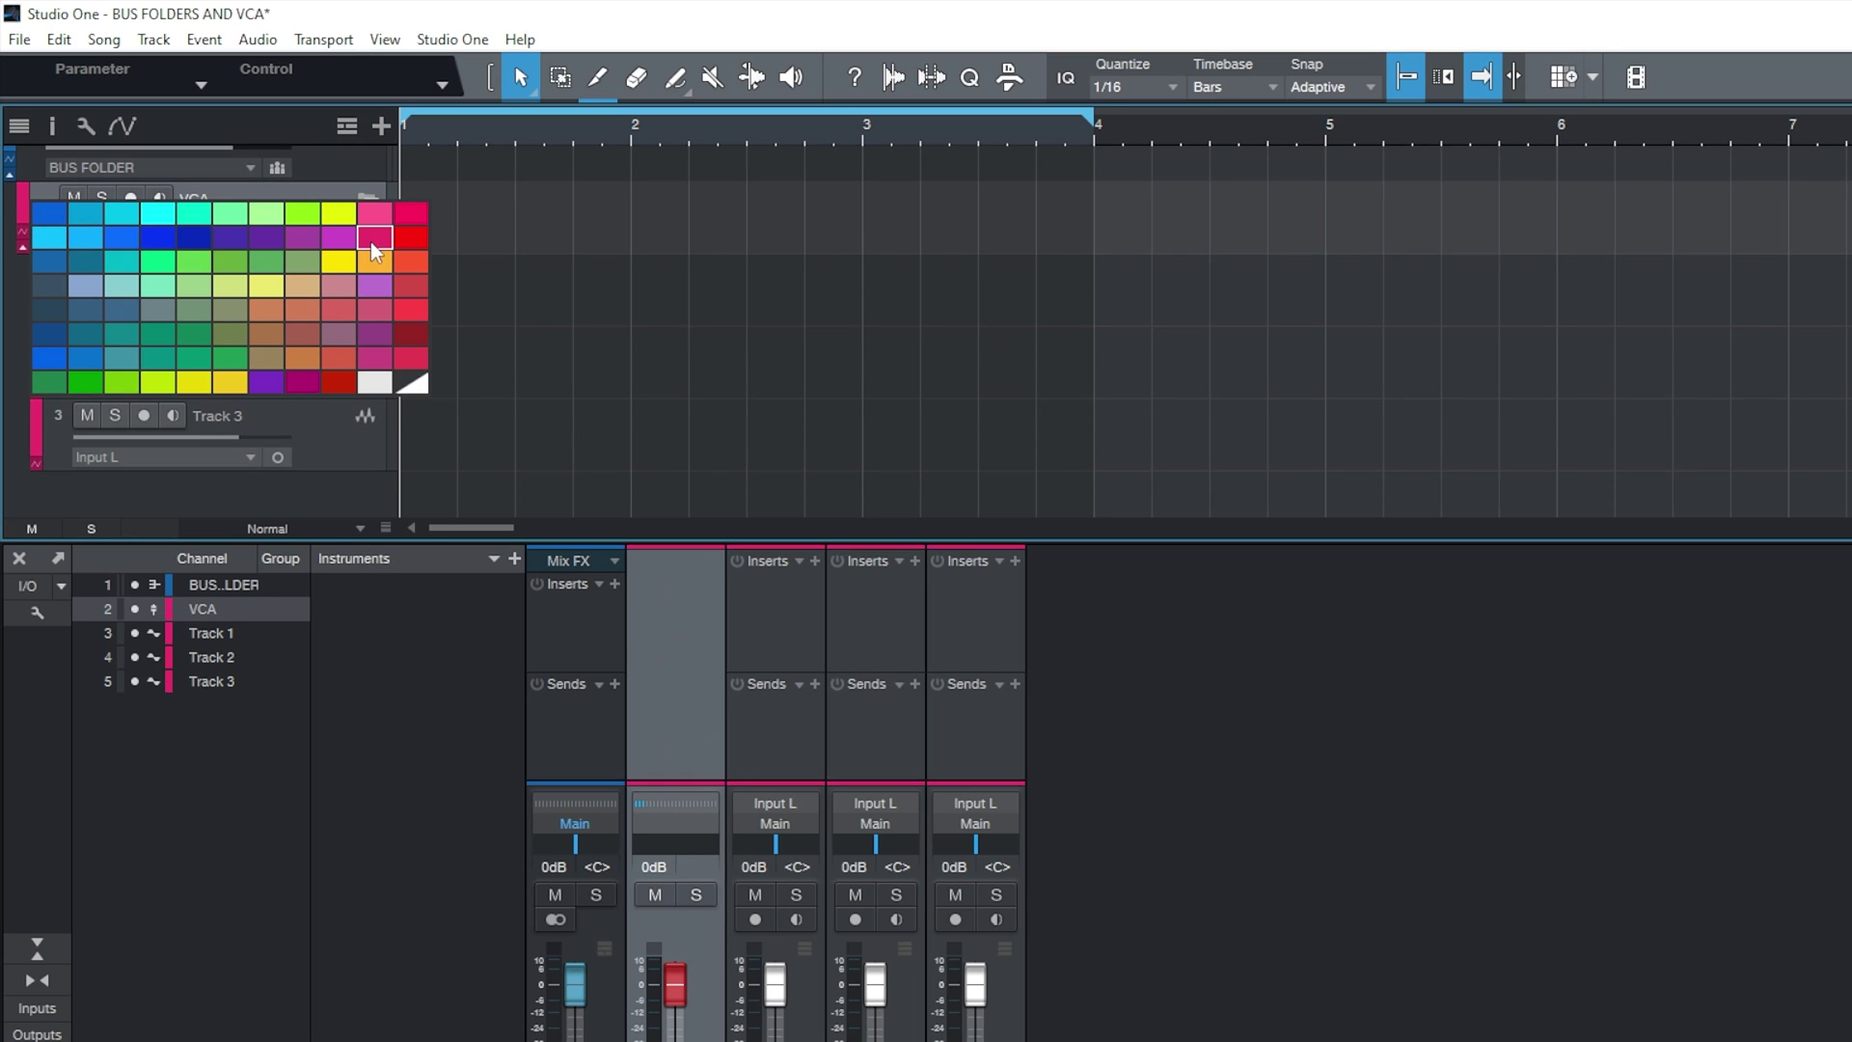
pyautogui.click(420, 268)
pyautogui.scroll(1, 405, 299)
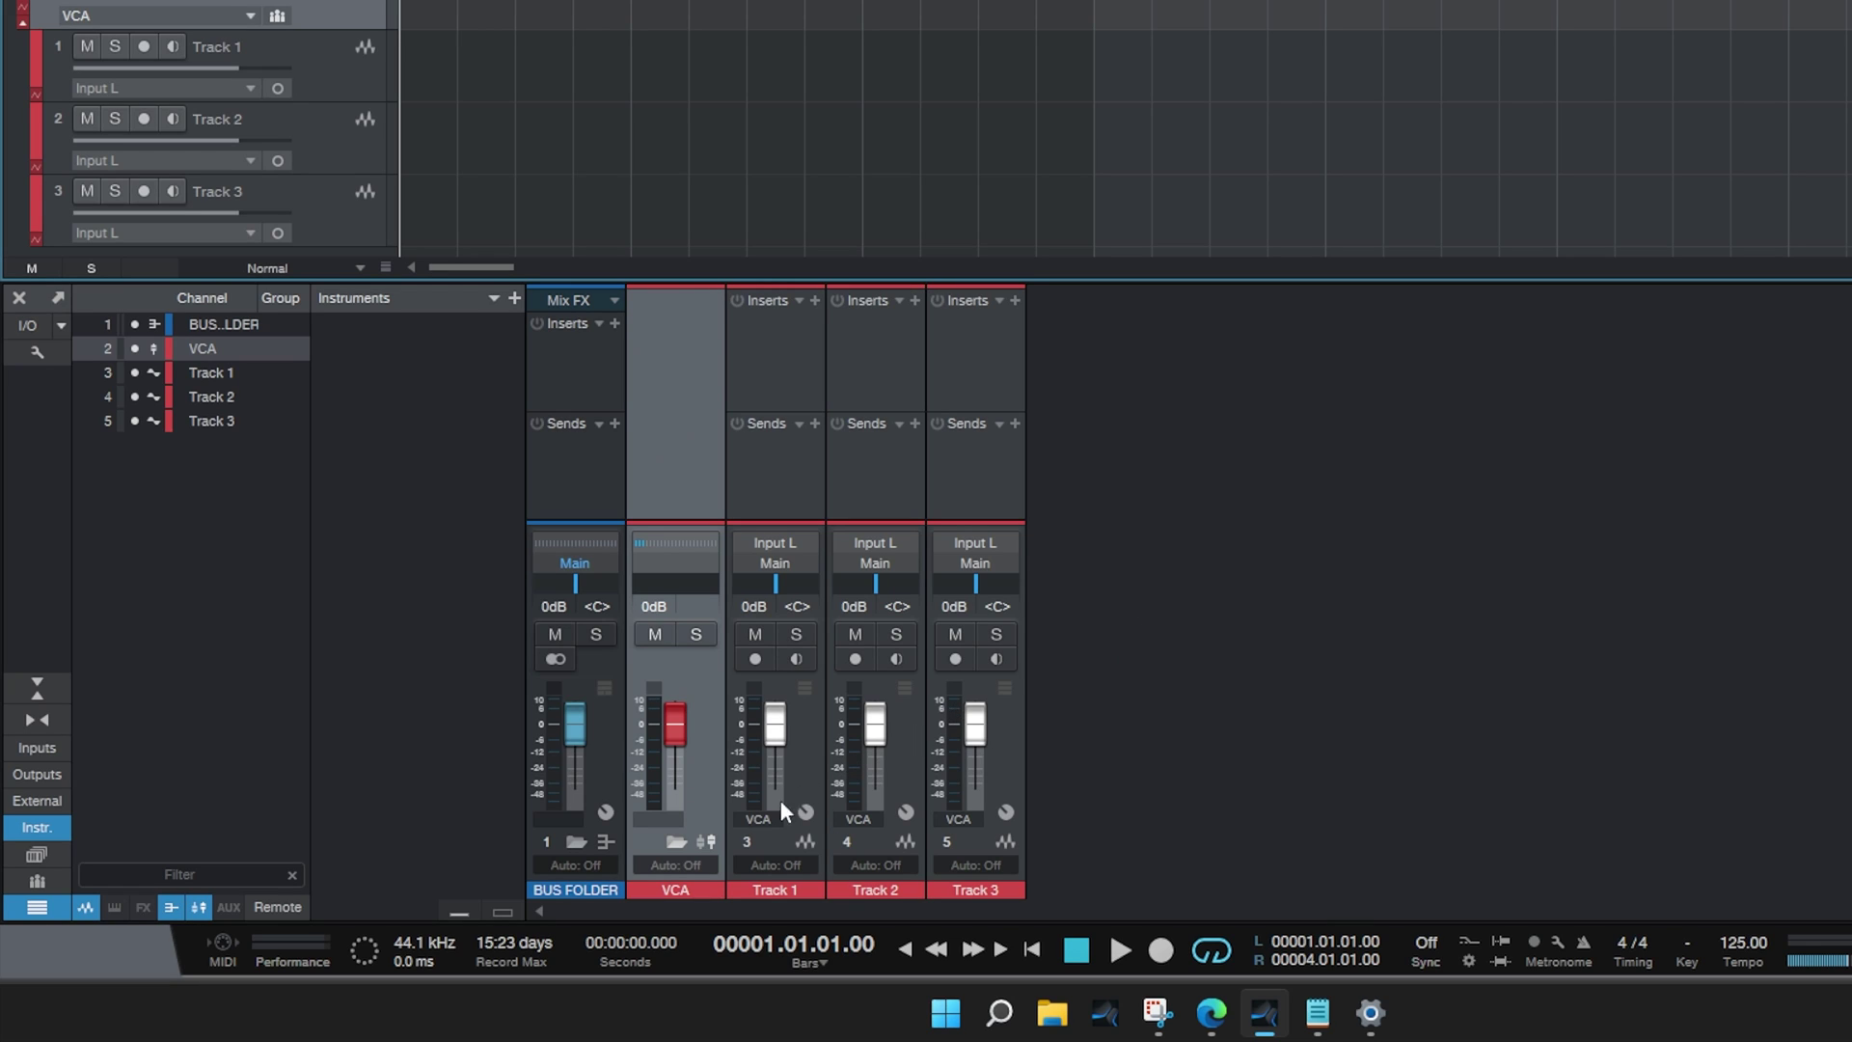
pyautogui.click(674, 842)
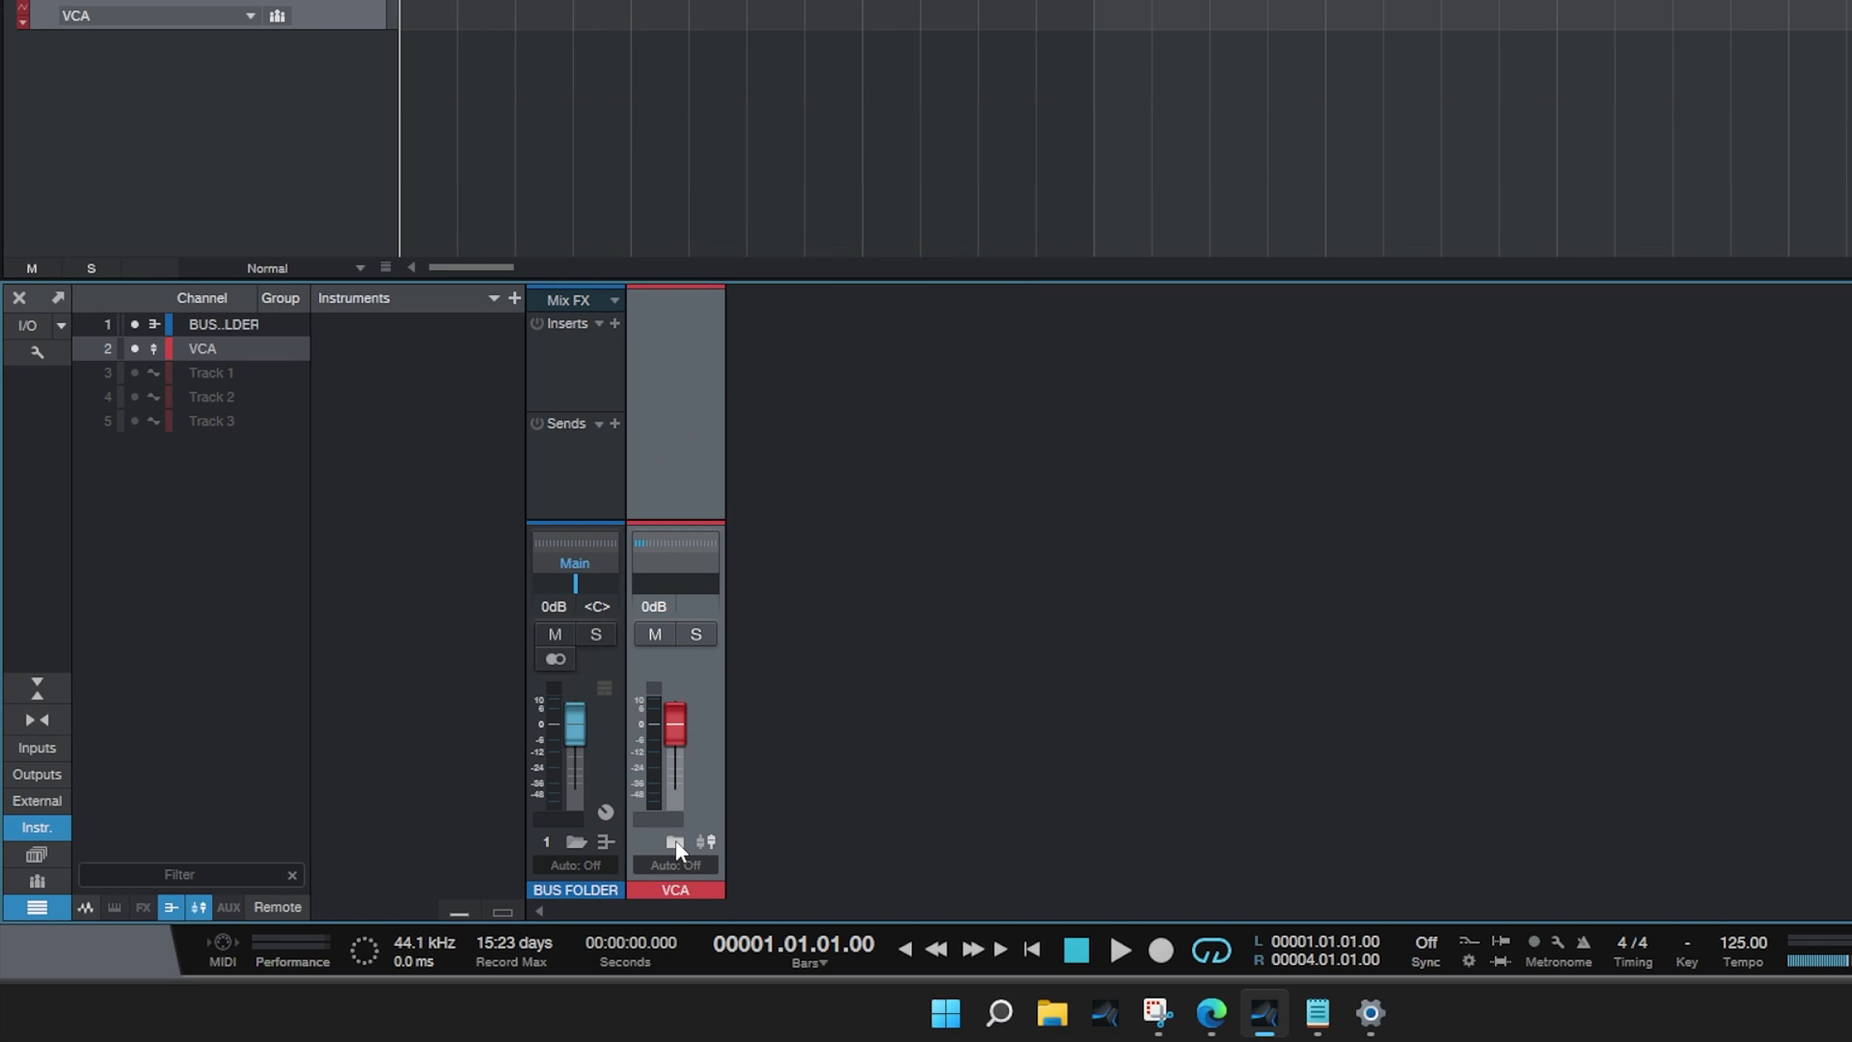
pyautogui.click(675, 841)
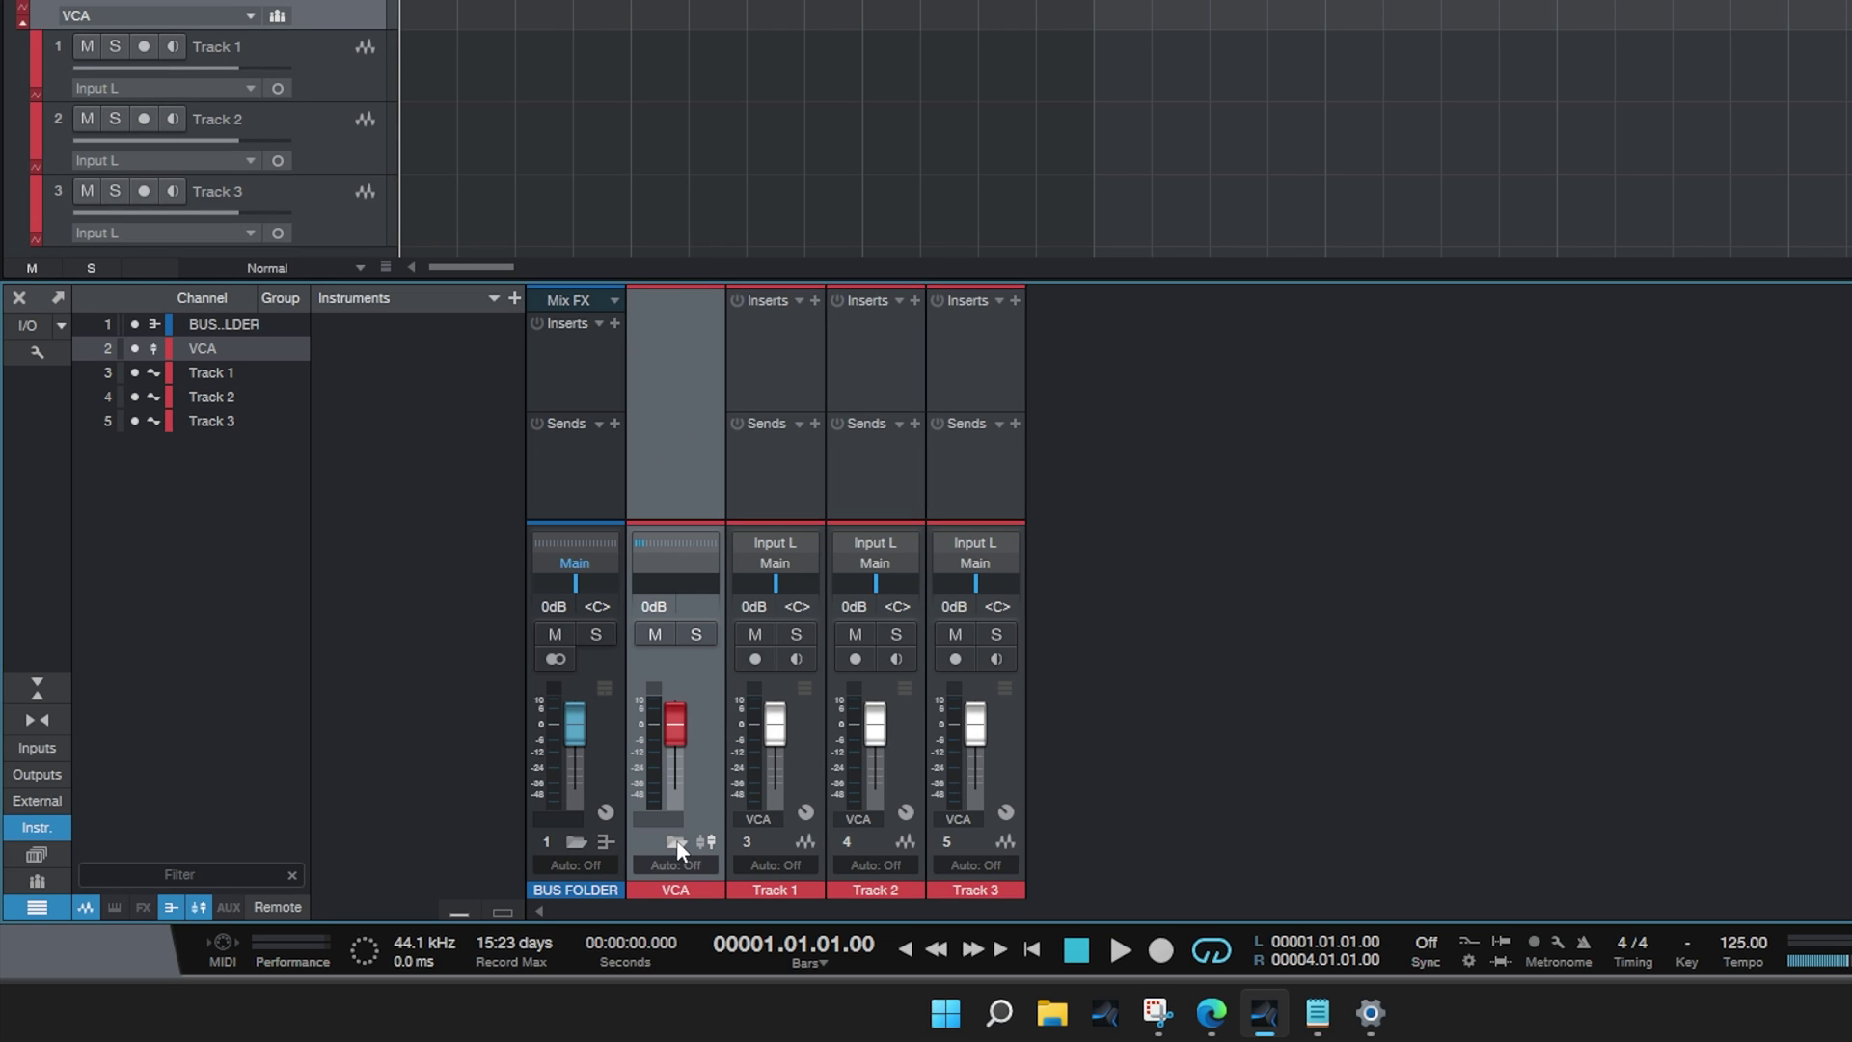
pyautogui.click(577, 842)
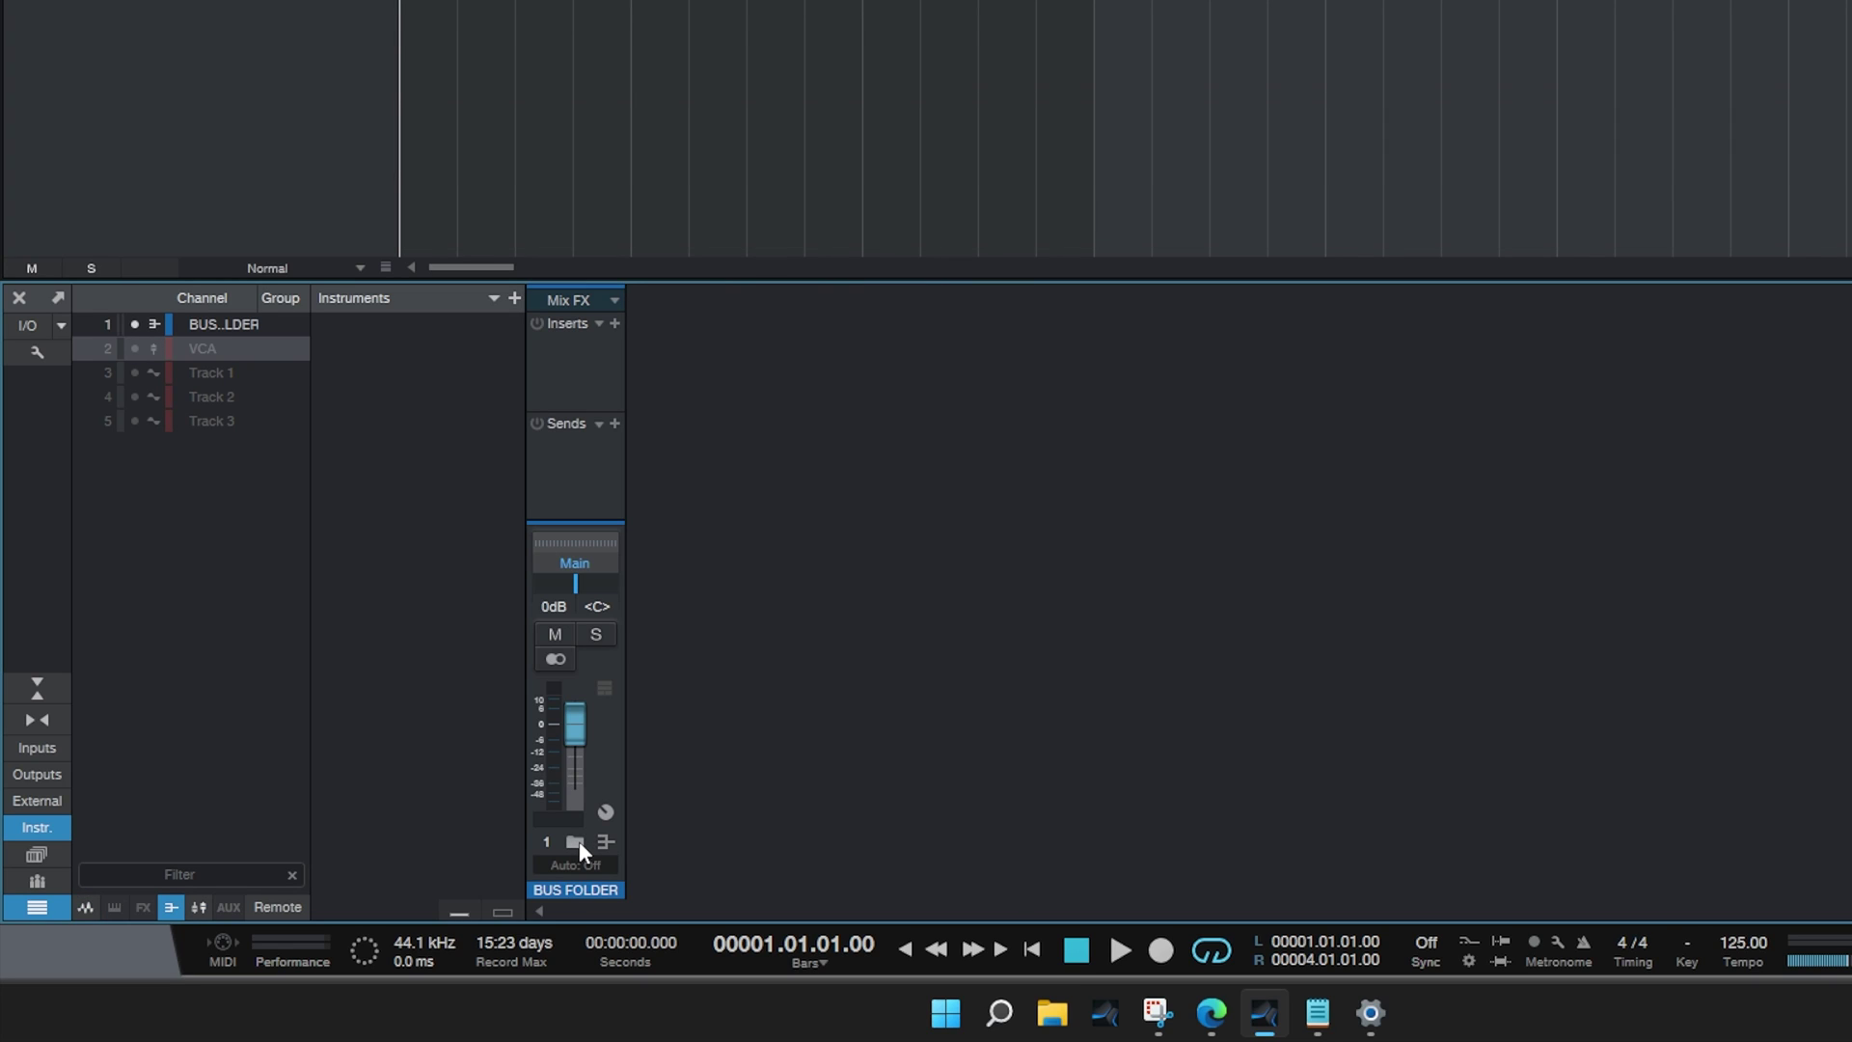
pyautogui.click(577, 842)
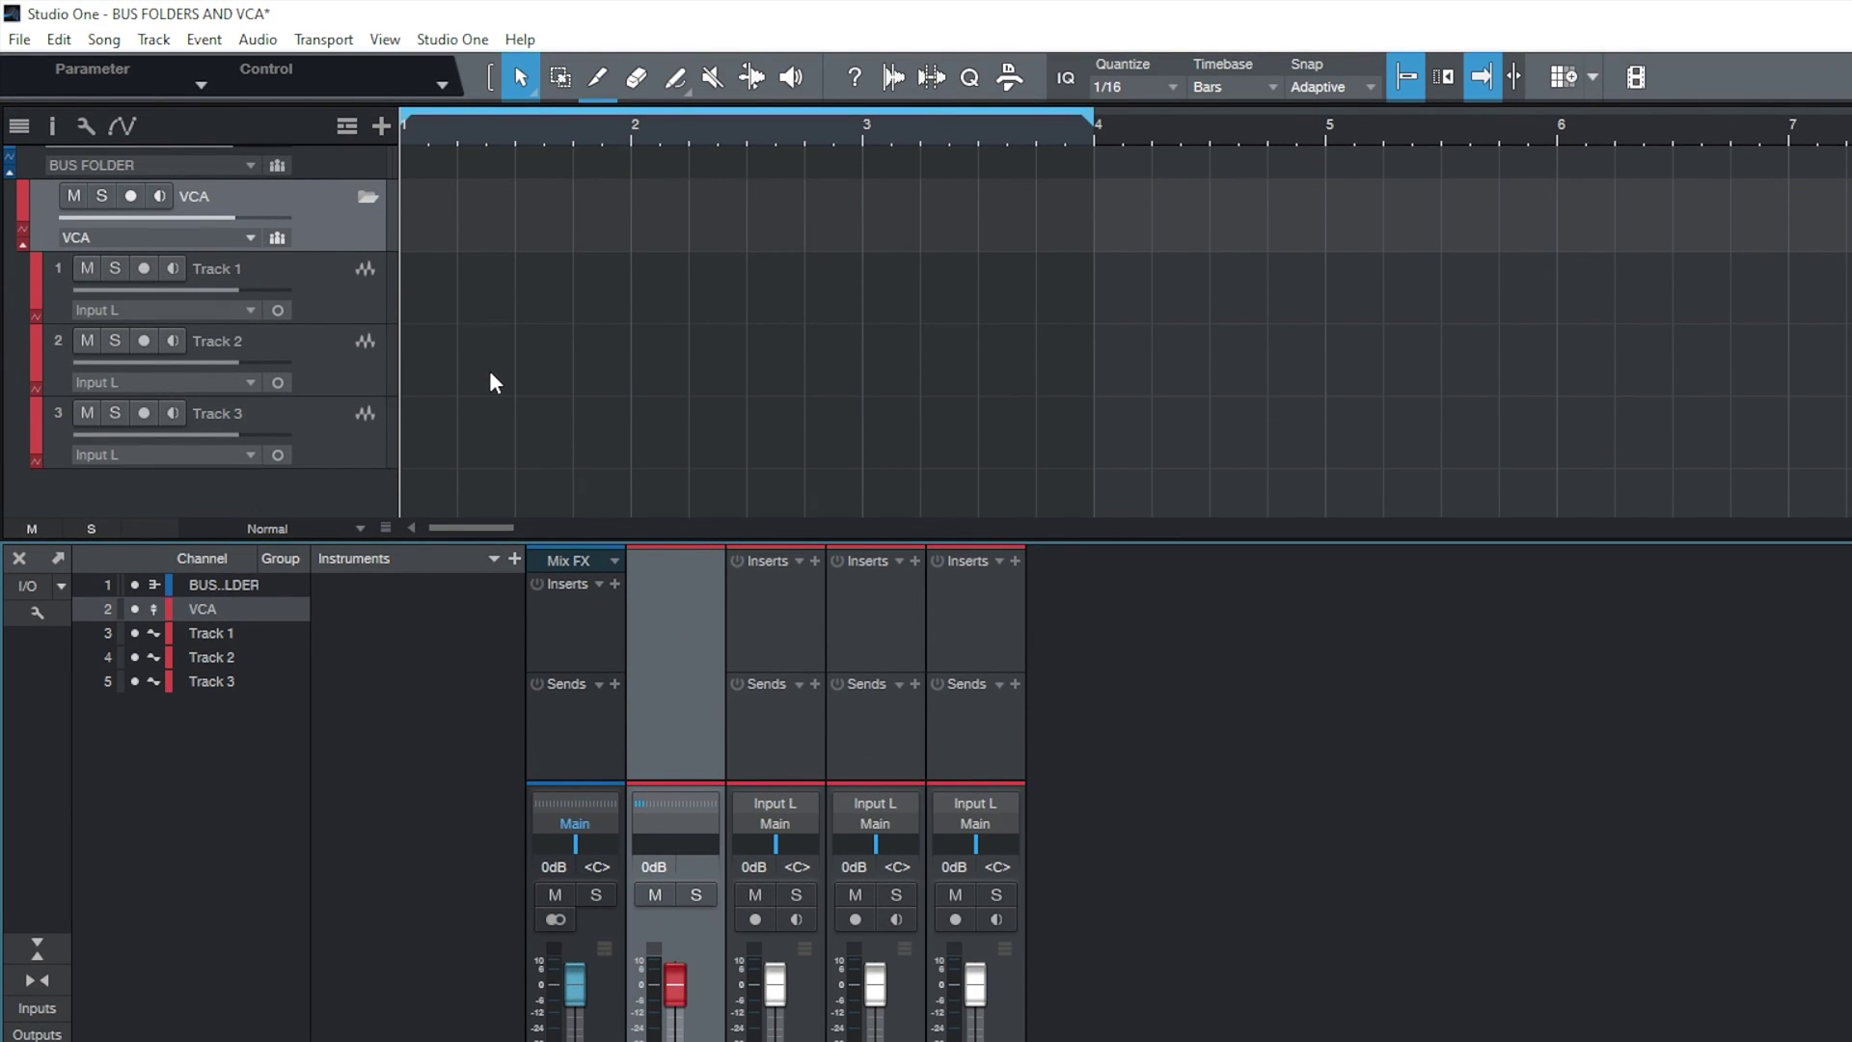
# - Show 0dB Volume automation lanes for the VCA and Tracks 1, 2 and 3
pyautogui.click(349, 304)
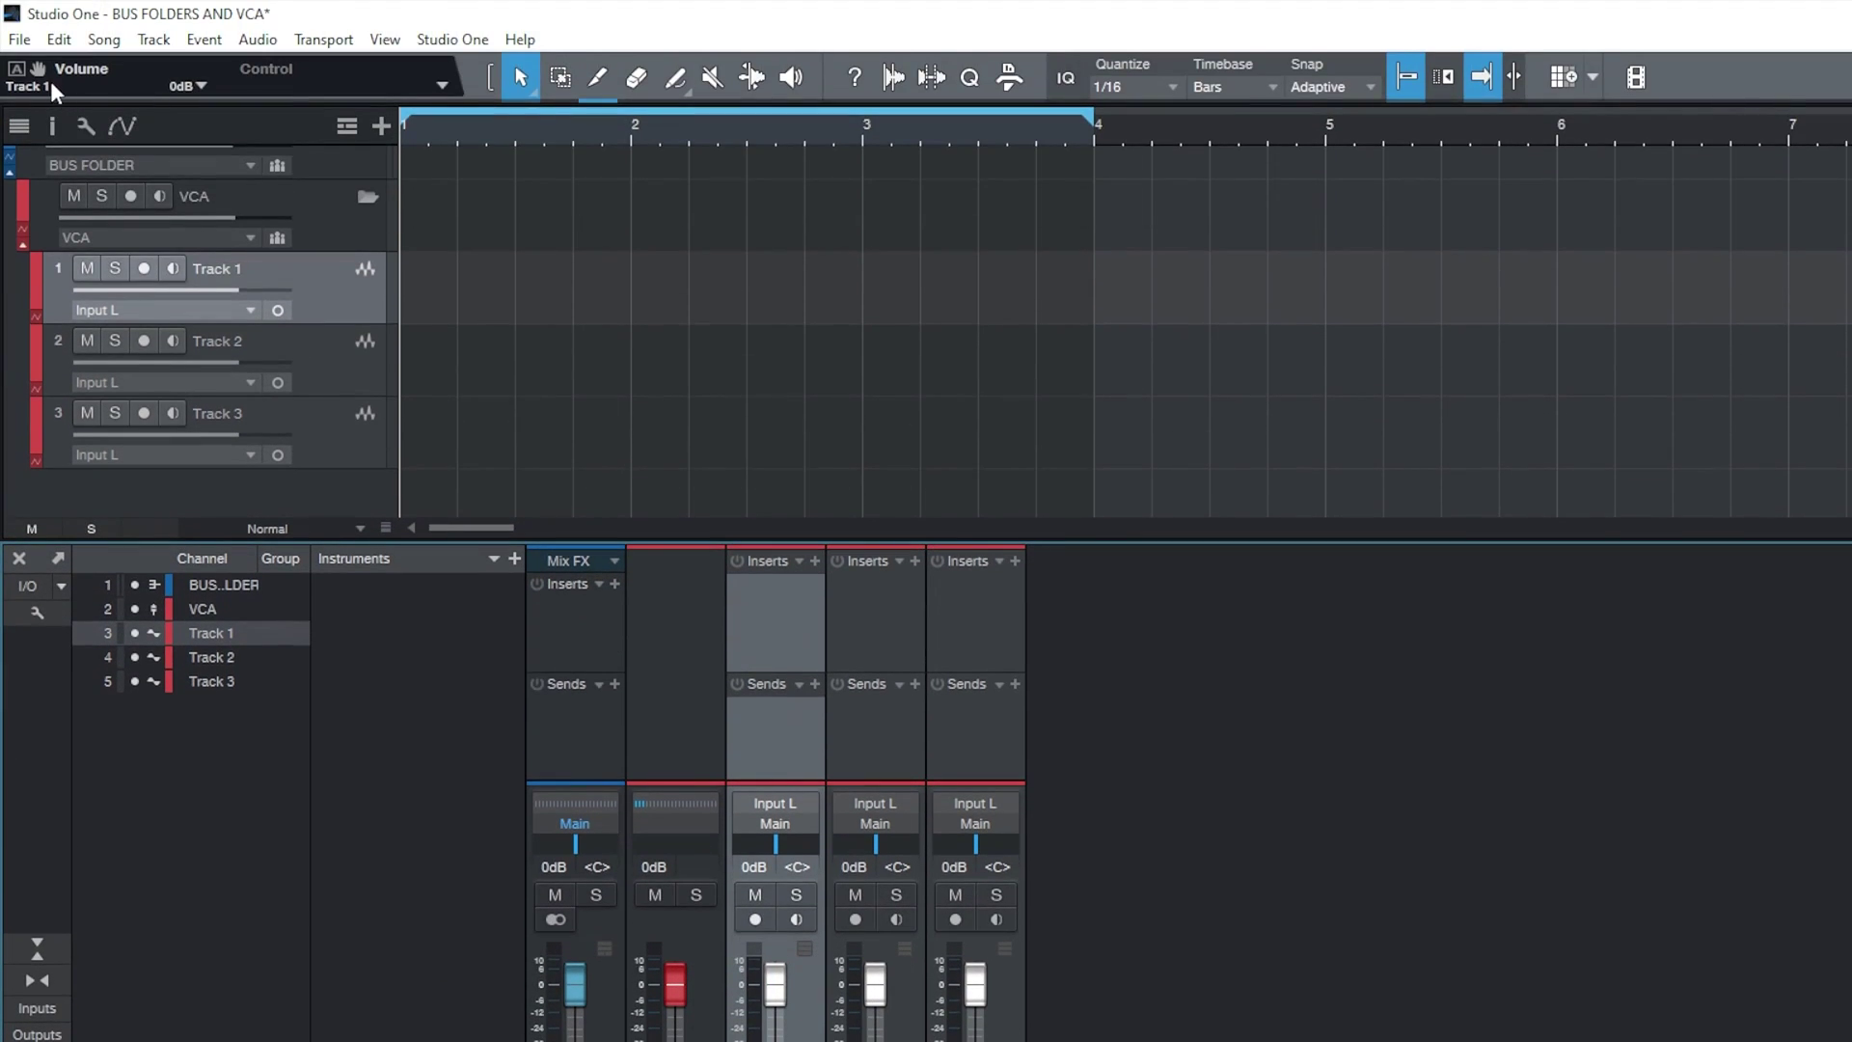
pyautogui.press('a')
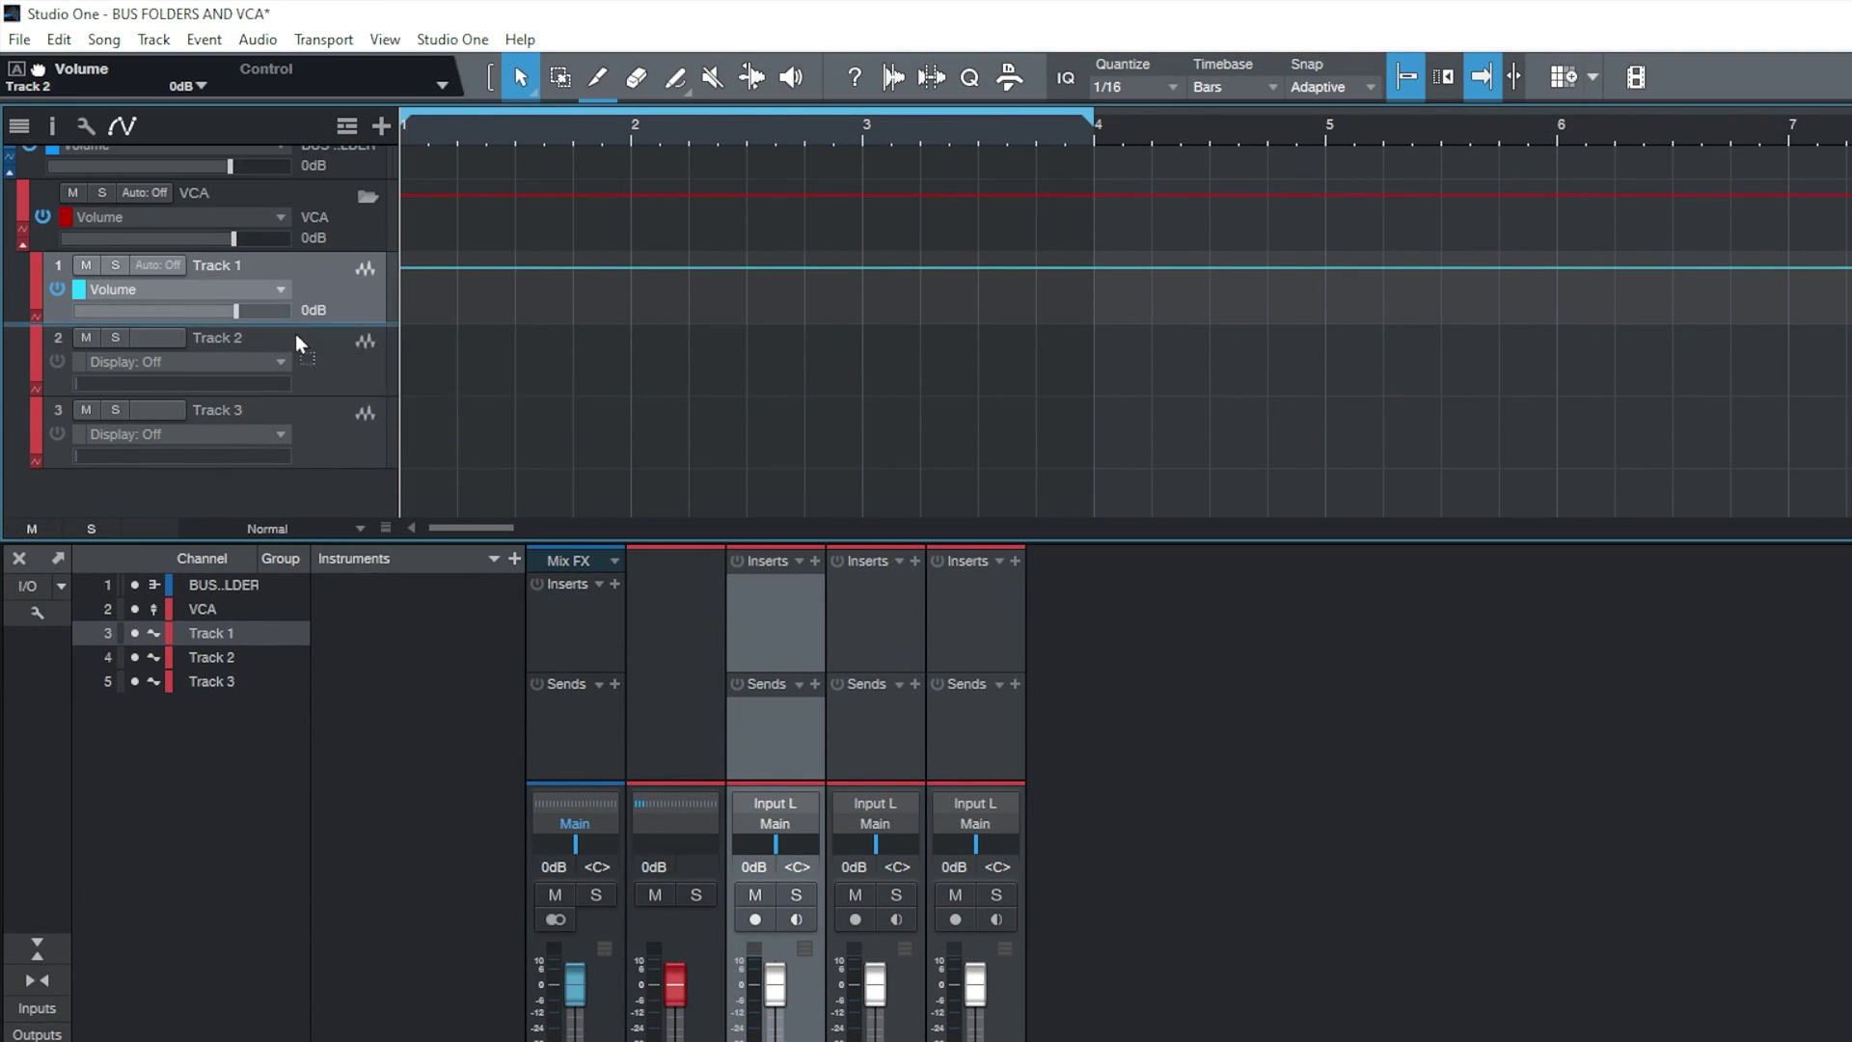
pyautogui.click(295, 334)
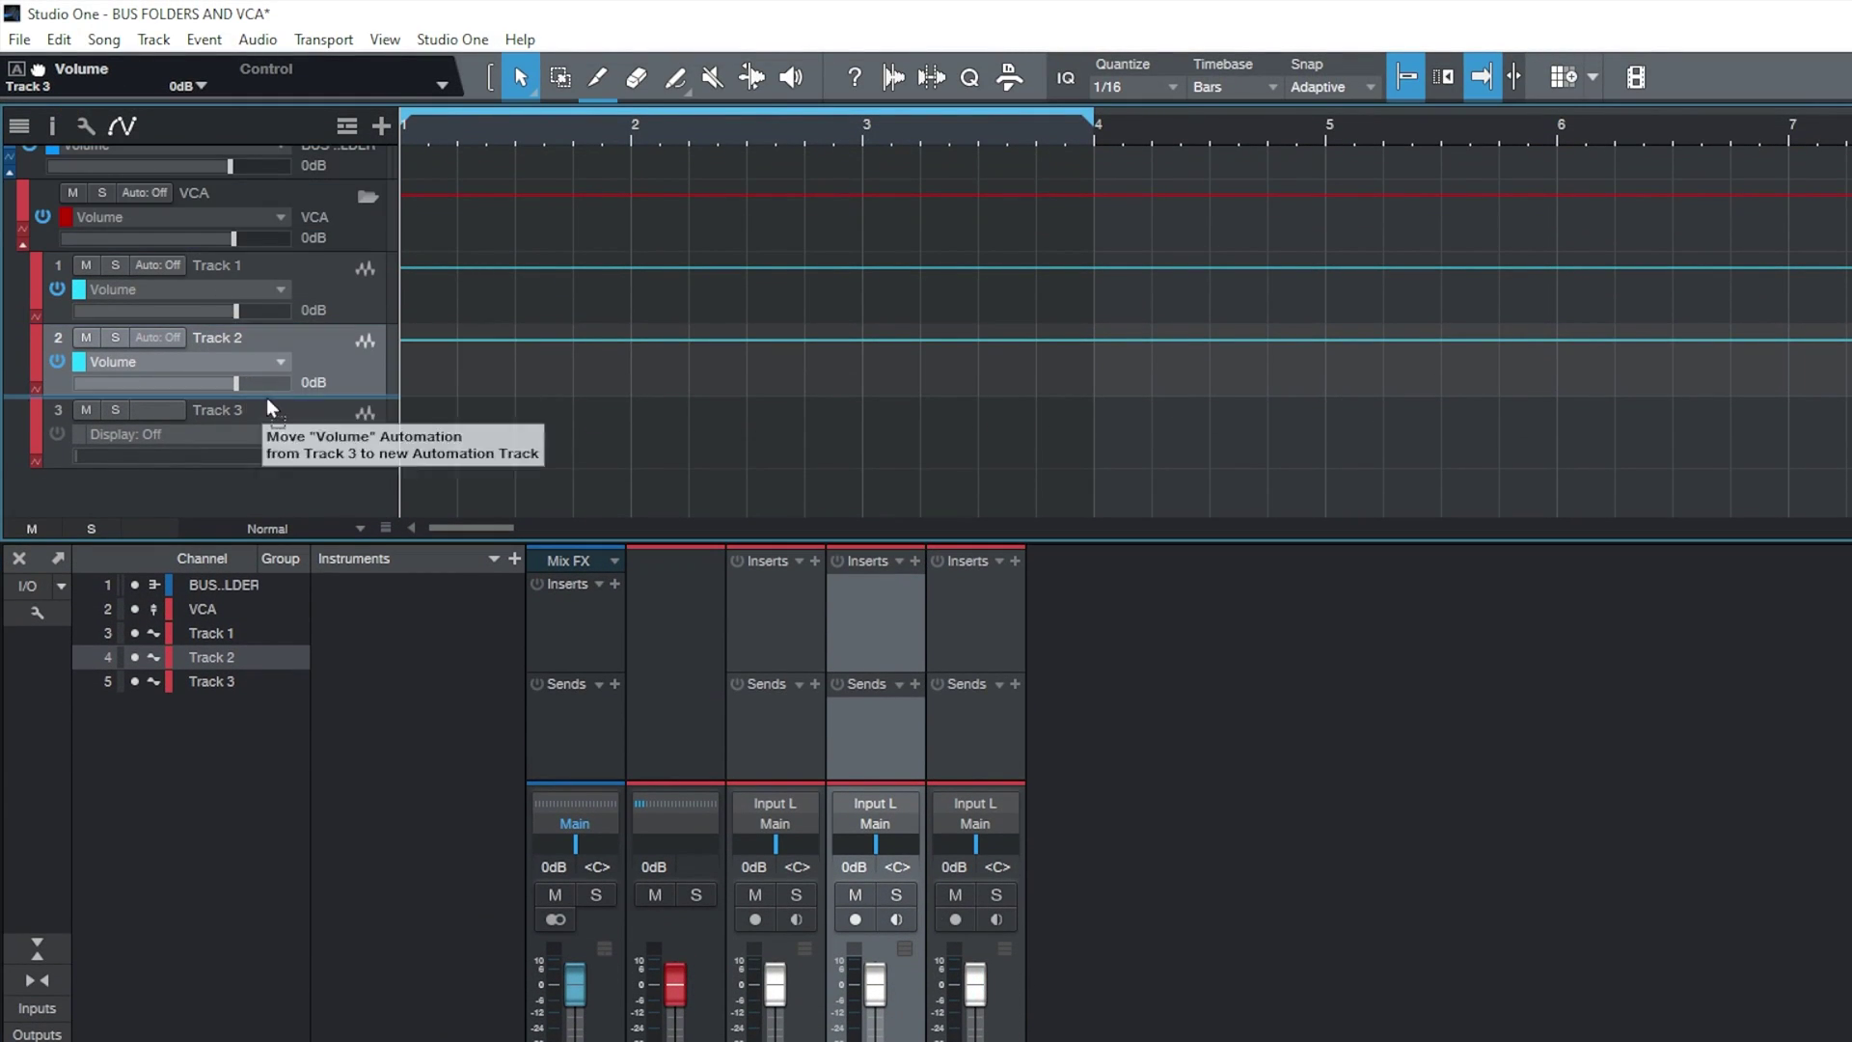
pyautogui.click(298, 199)
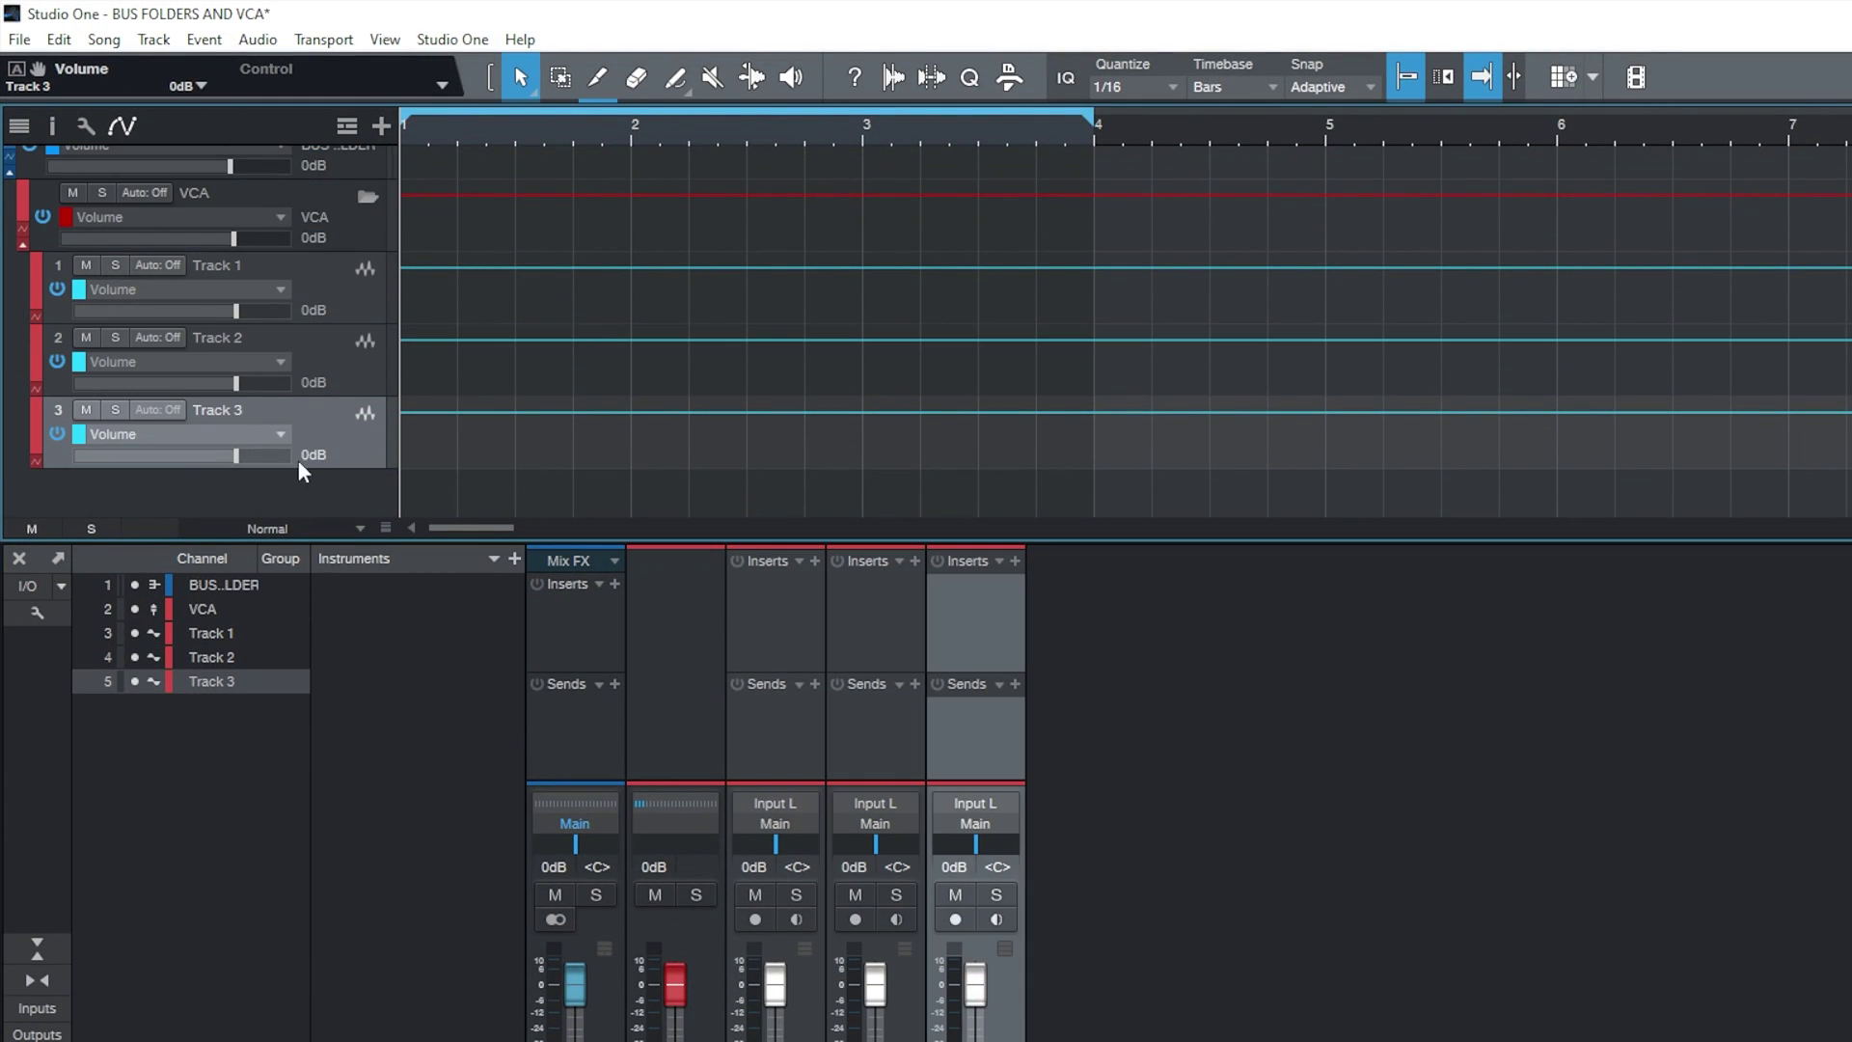
# - Draw a dipping Parabola volume curve on Track 3 from bar 1 to bar 4
pyautogui.rightClick(622, 452)
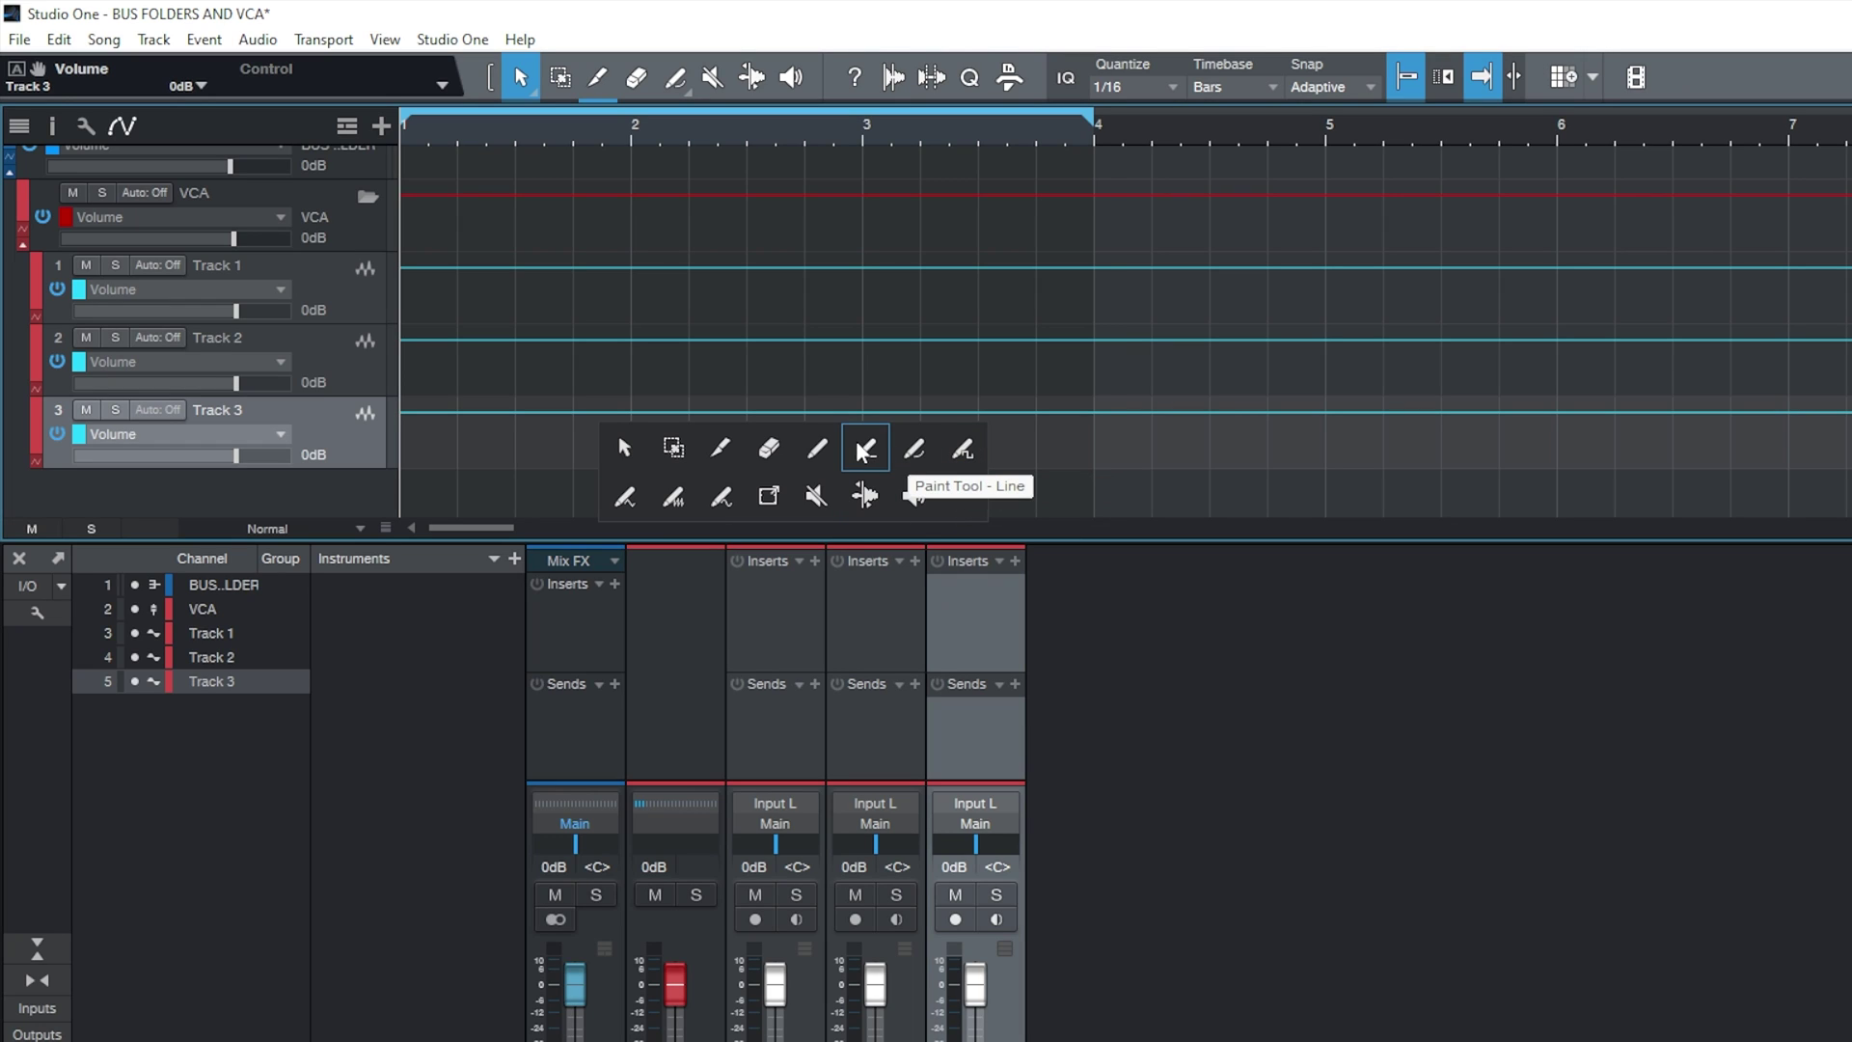
pyautogui.click(915, 451)
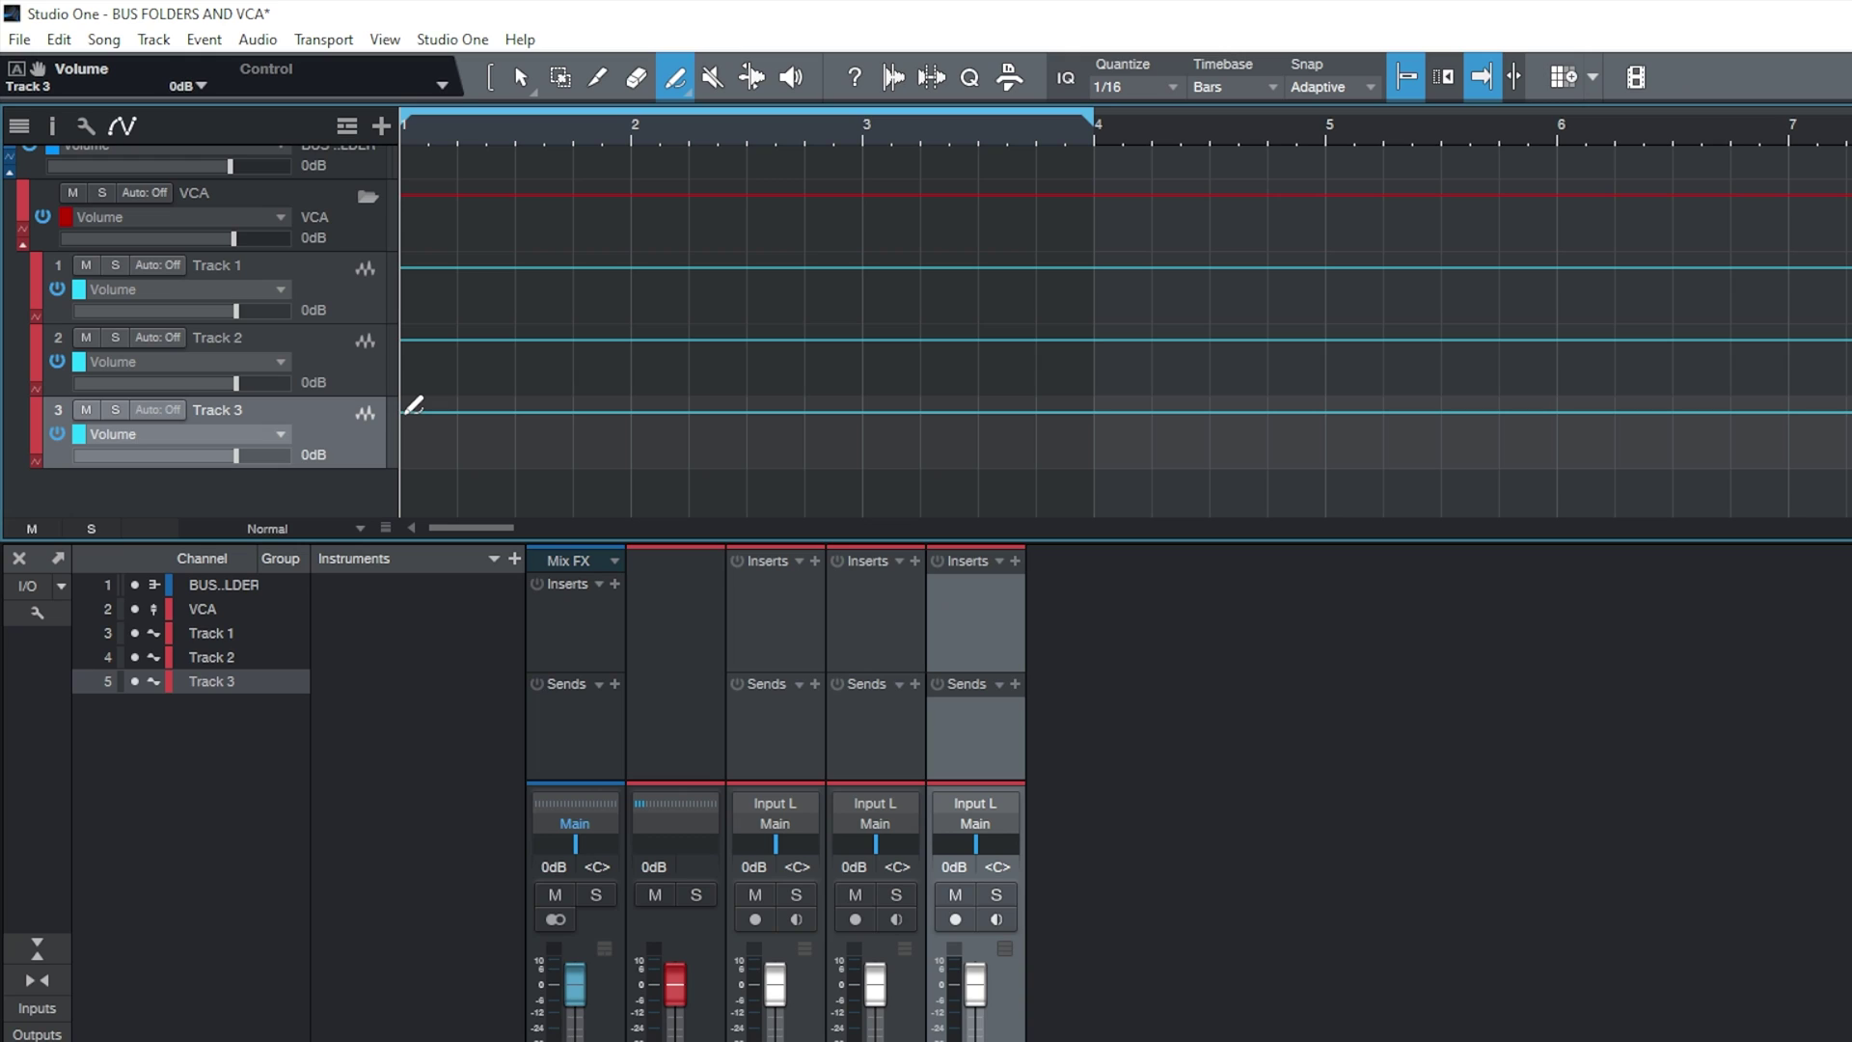
pyautogui.moveTo(403, 412)
pyautogui.mouseDown()
pyautogui.moveTo(653, 415)
pyautogui.moveTo(1094, 463)
pyautogui.mouseUp()
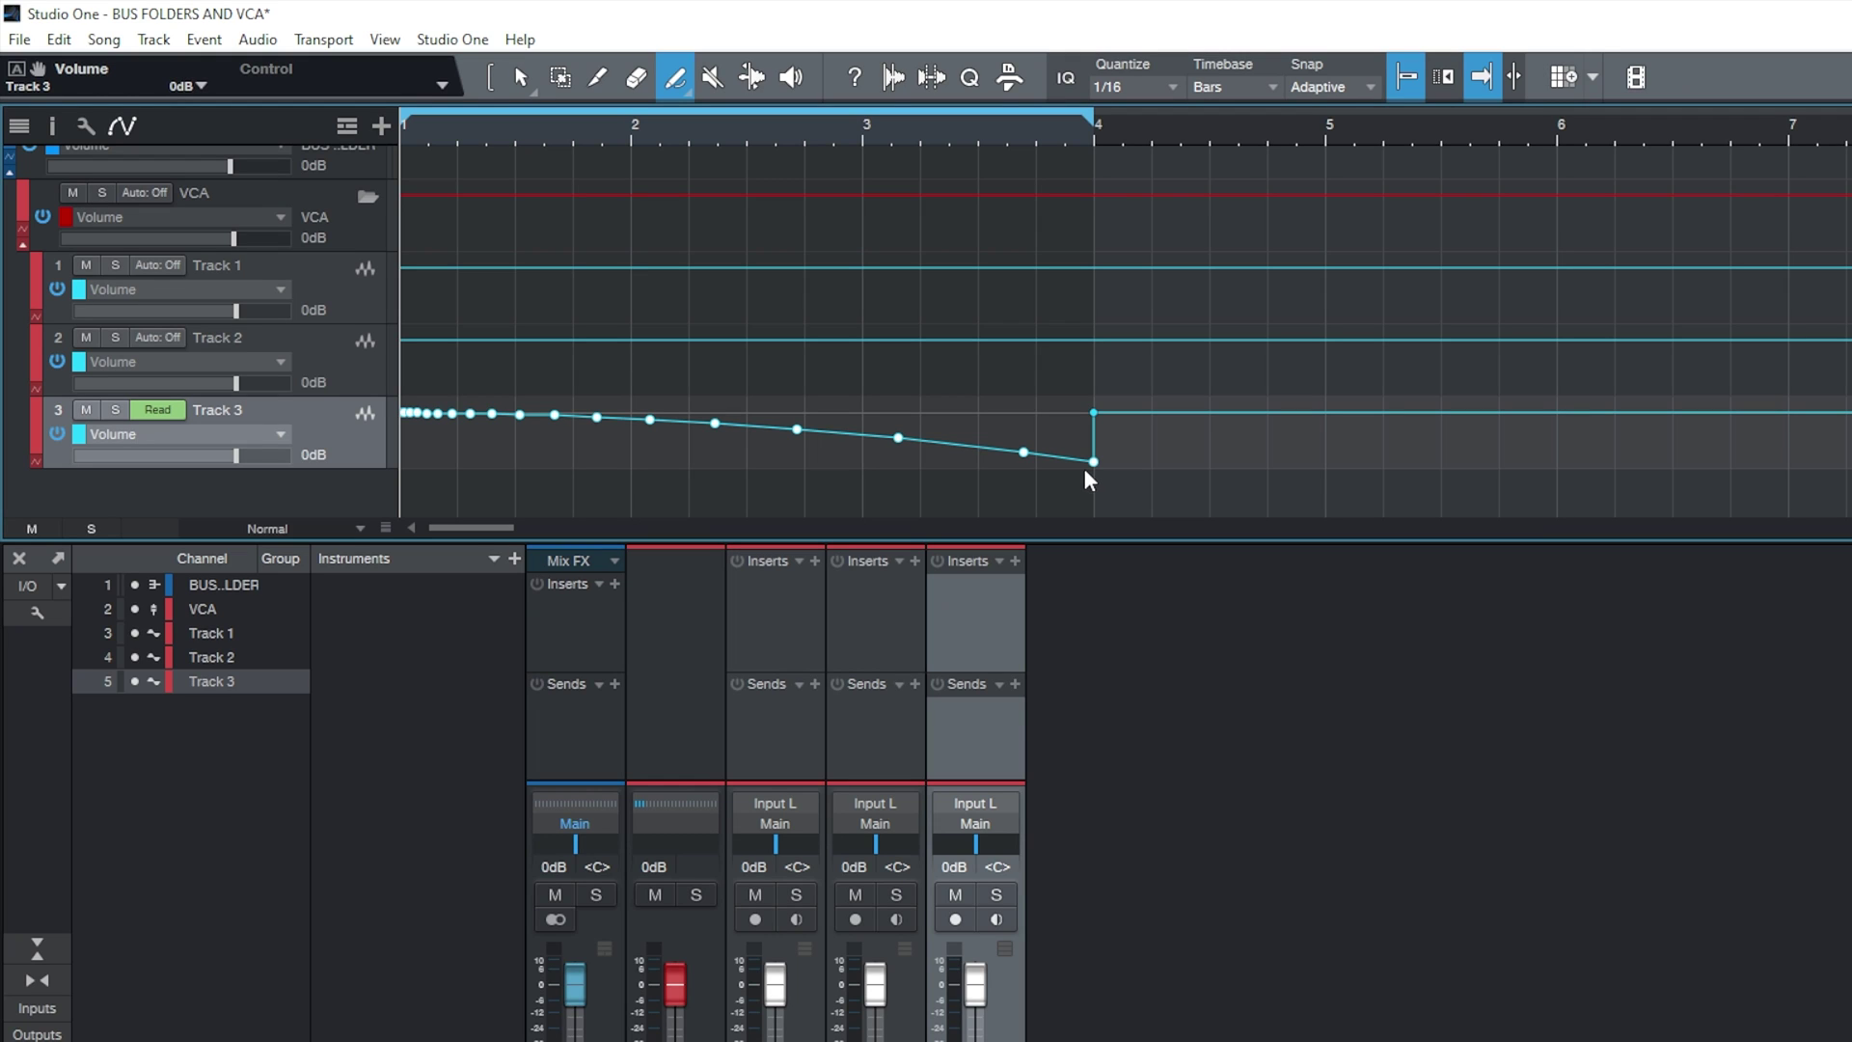
pyautogui.click(961, 445)
# - Return to the Arrow tool and play the song from the start to hear the fade
pyautogui.rightClick(902, 466)
pyautogui.click(902, 466)
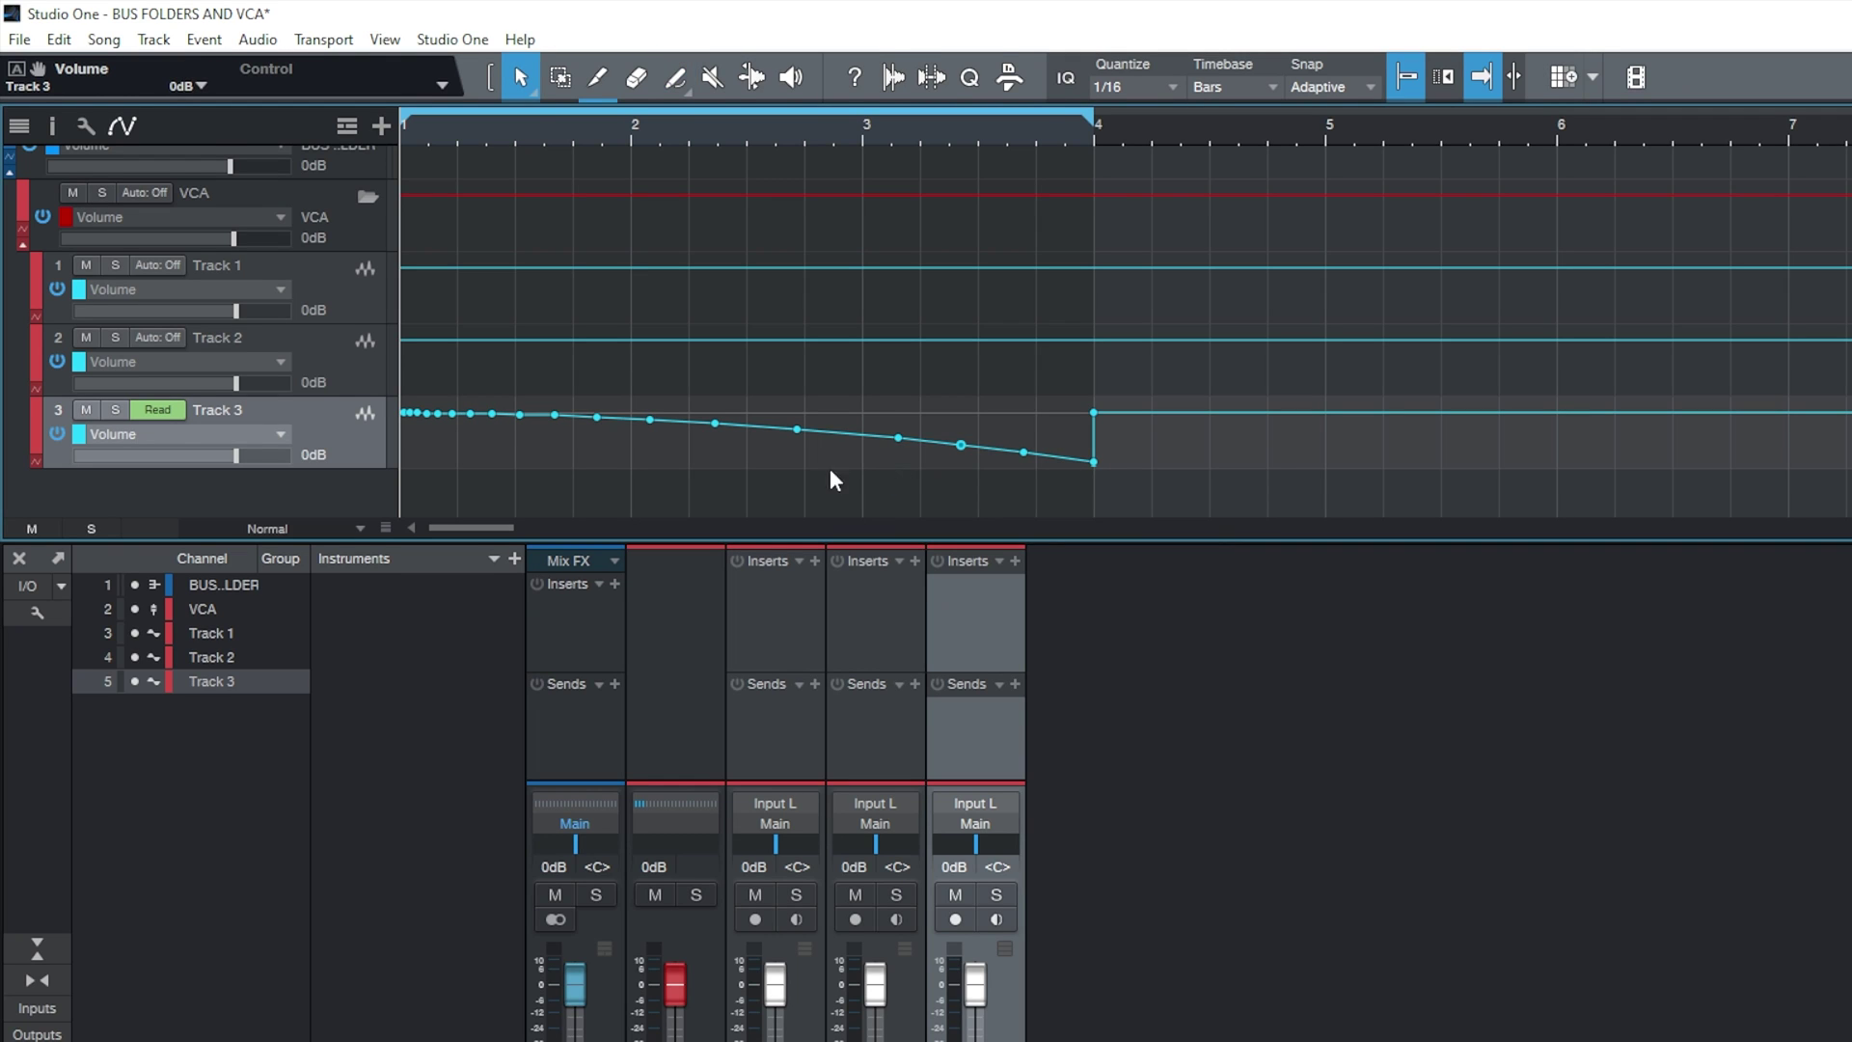
pyautogui.press('Delete')
pyautogui.press('space')
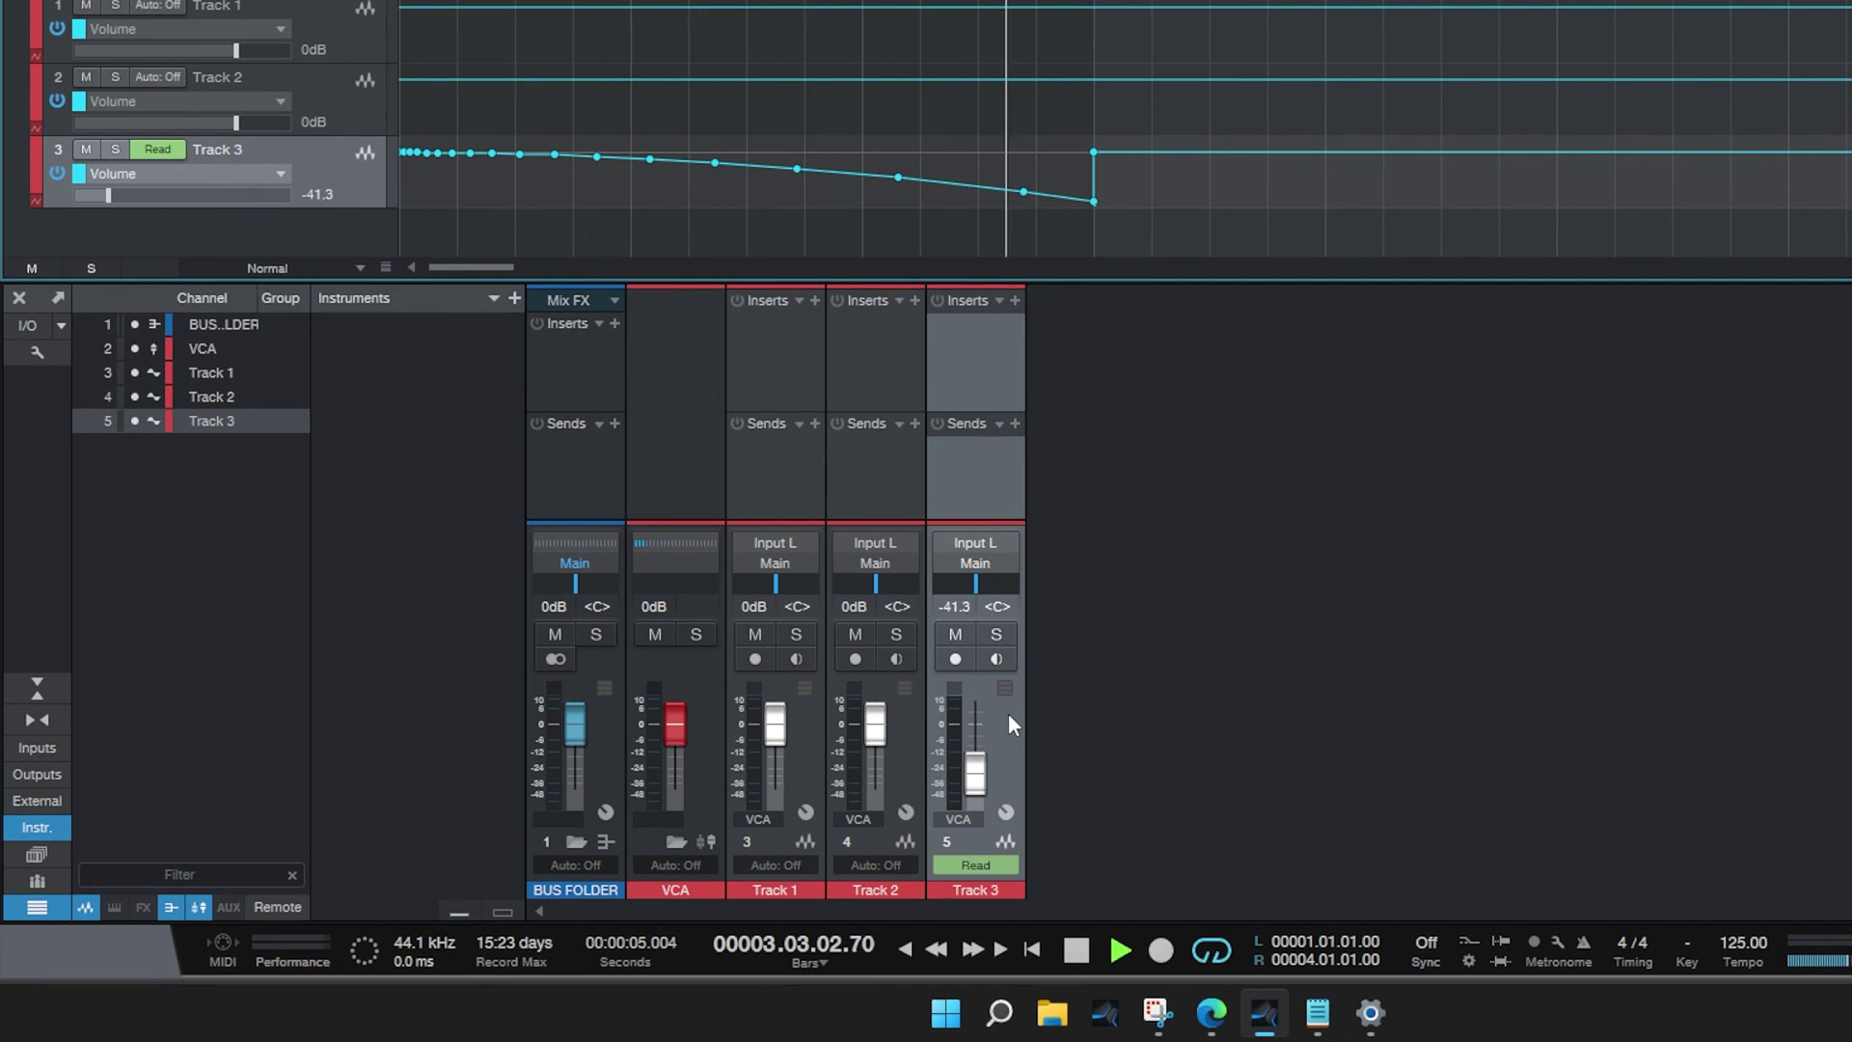
pyautogui.press('space')
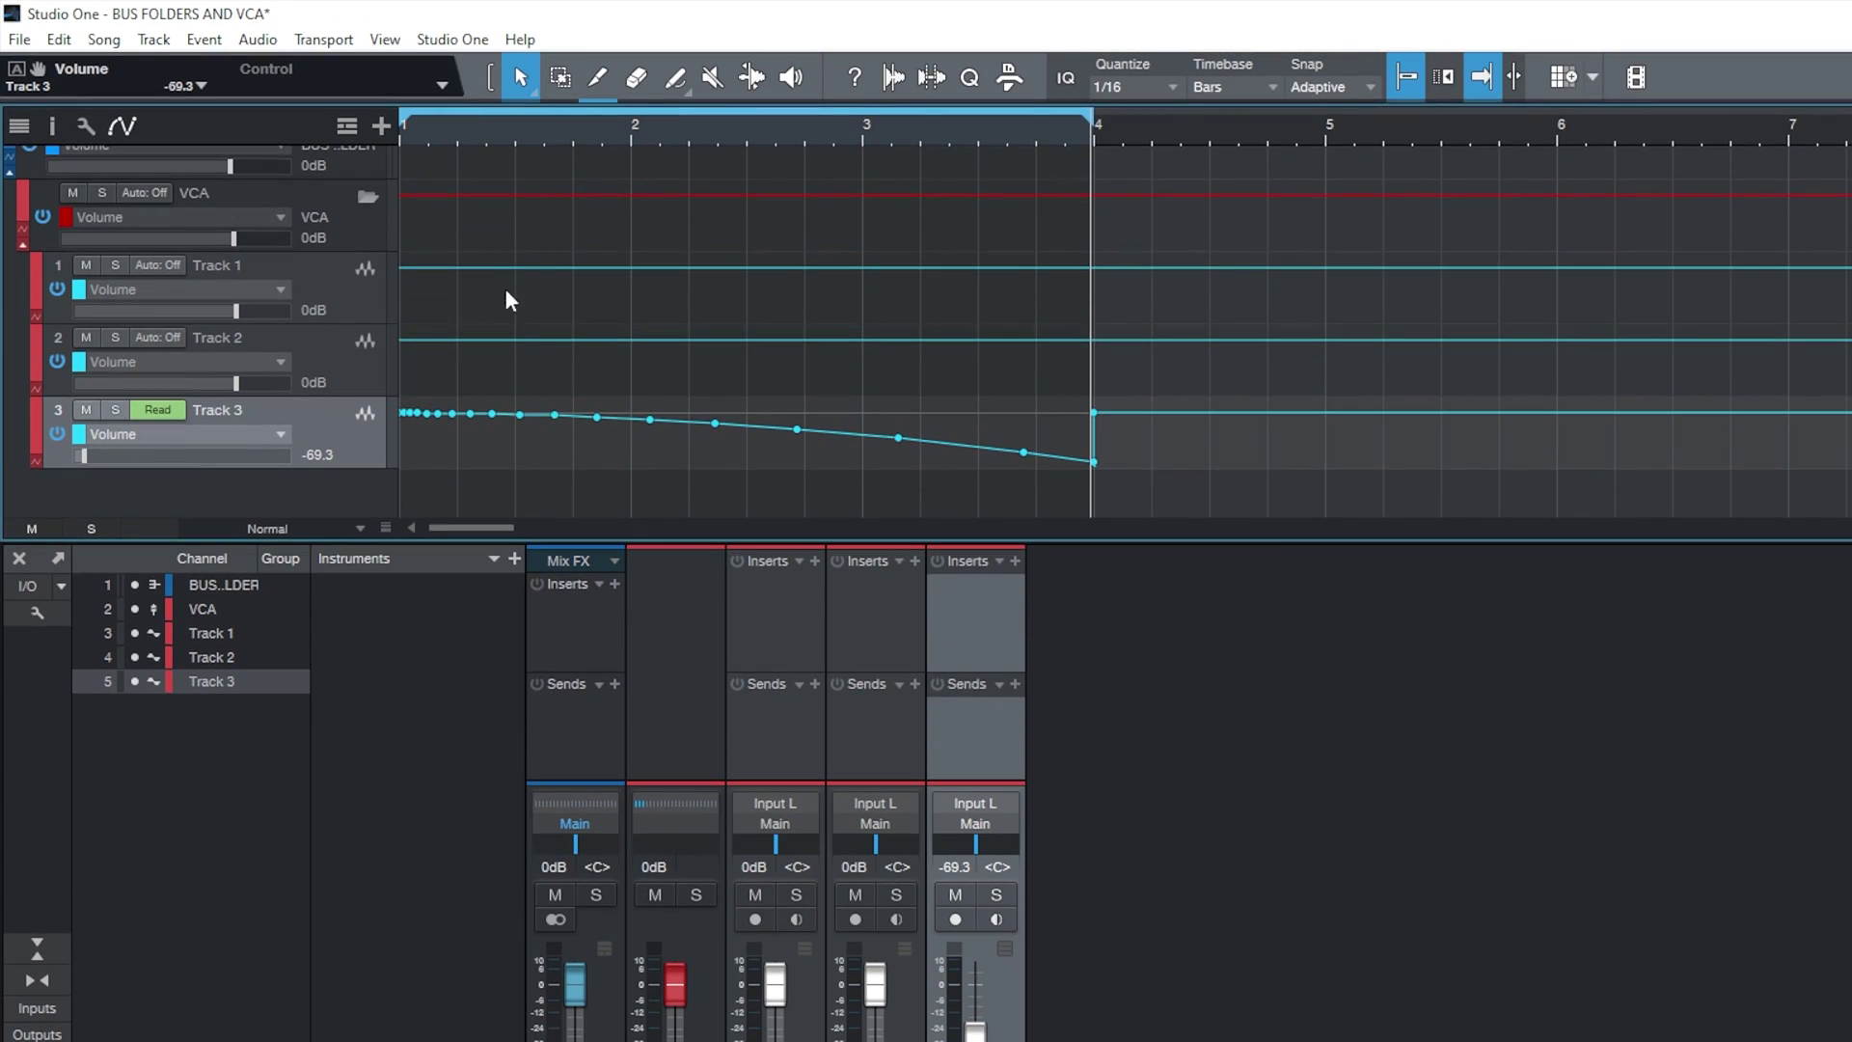
# - Draw a rising Parabola volume curve on Track 2 from bar 1 to bar 4 and play it
pyautogui.rightClick(473, 99)
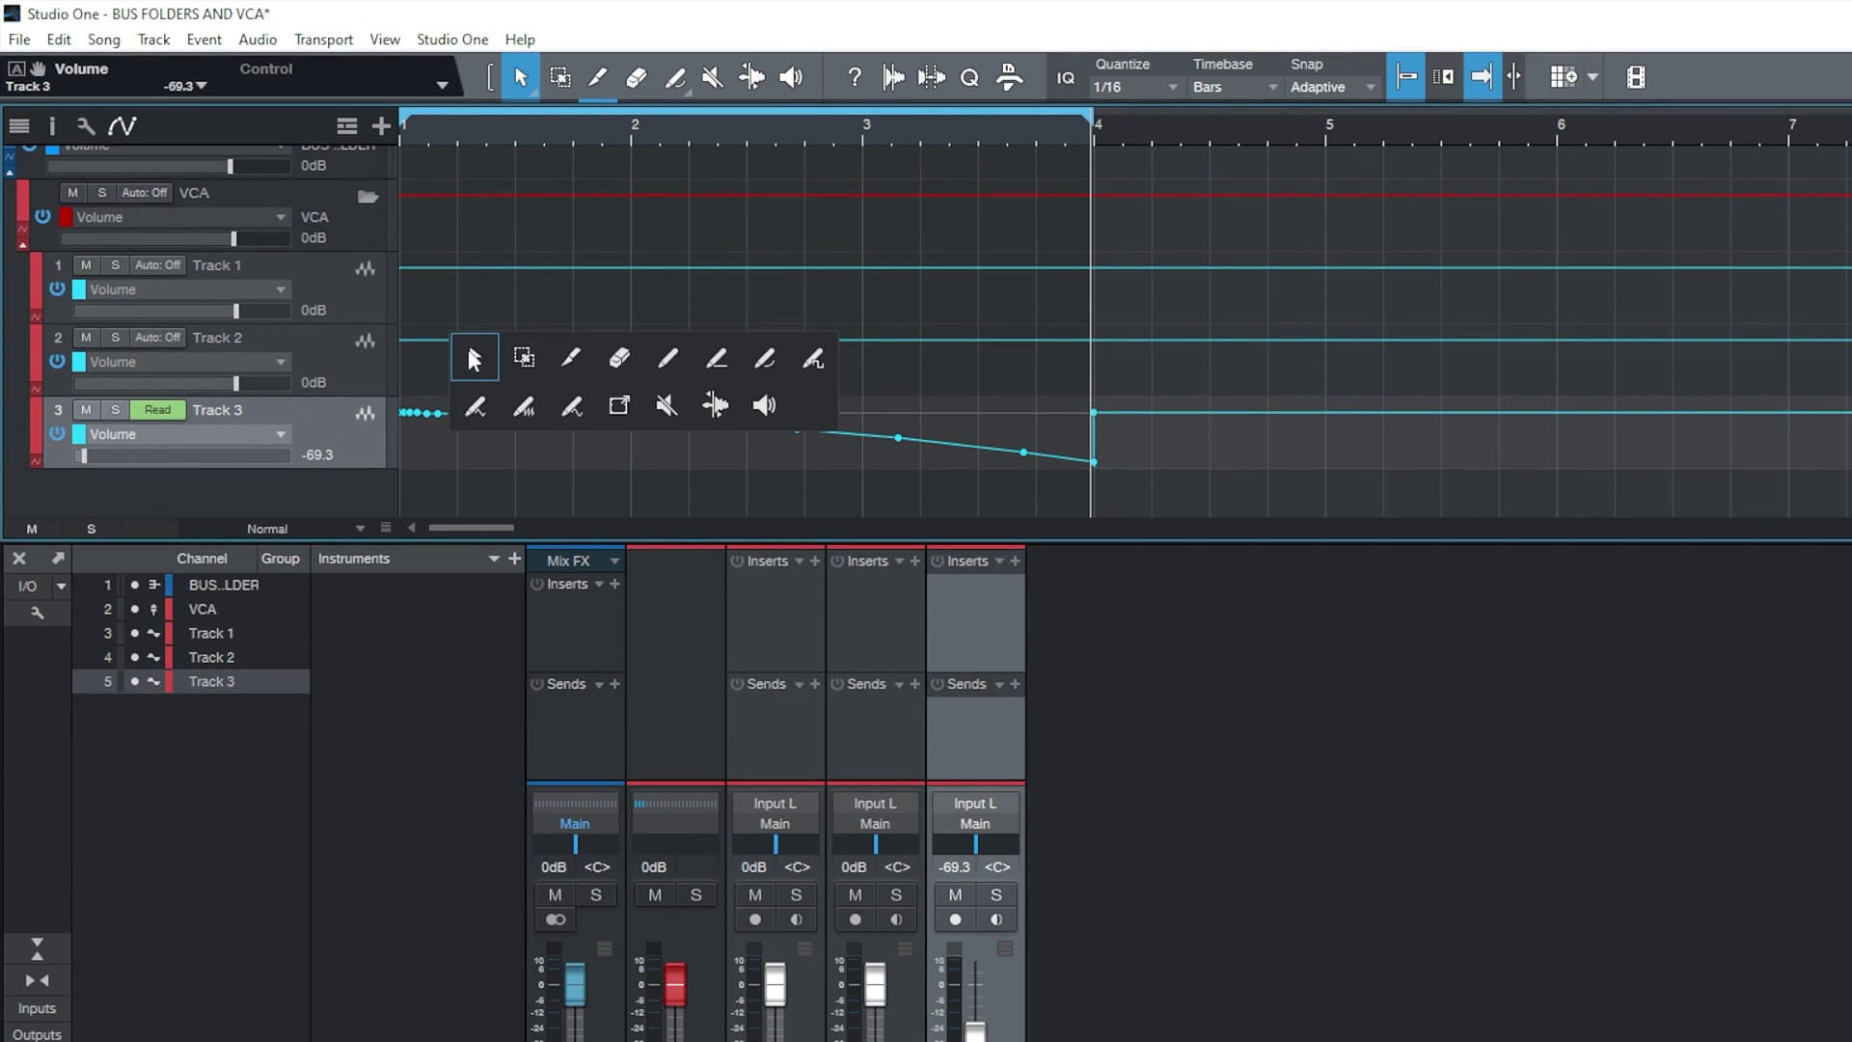
pyautogui.click(664, 343)
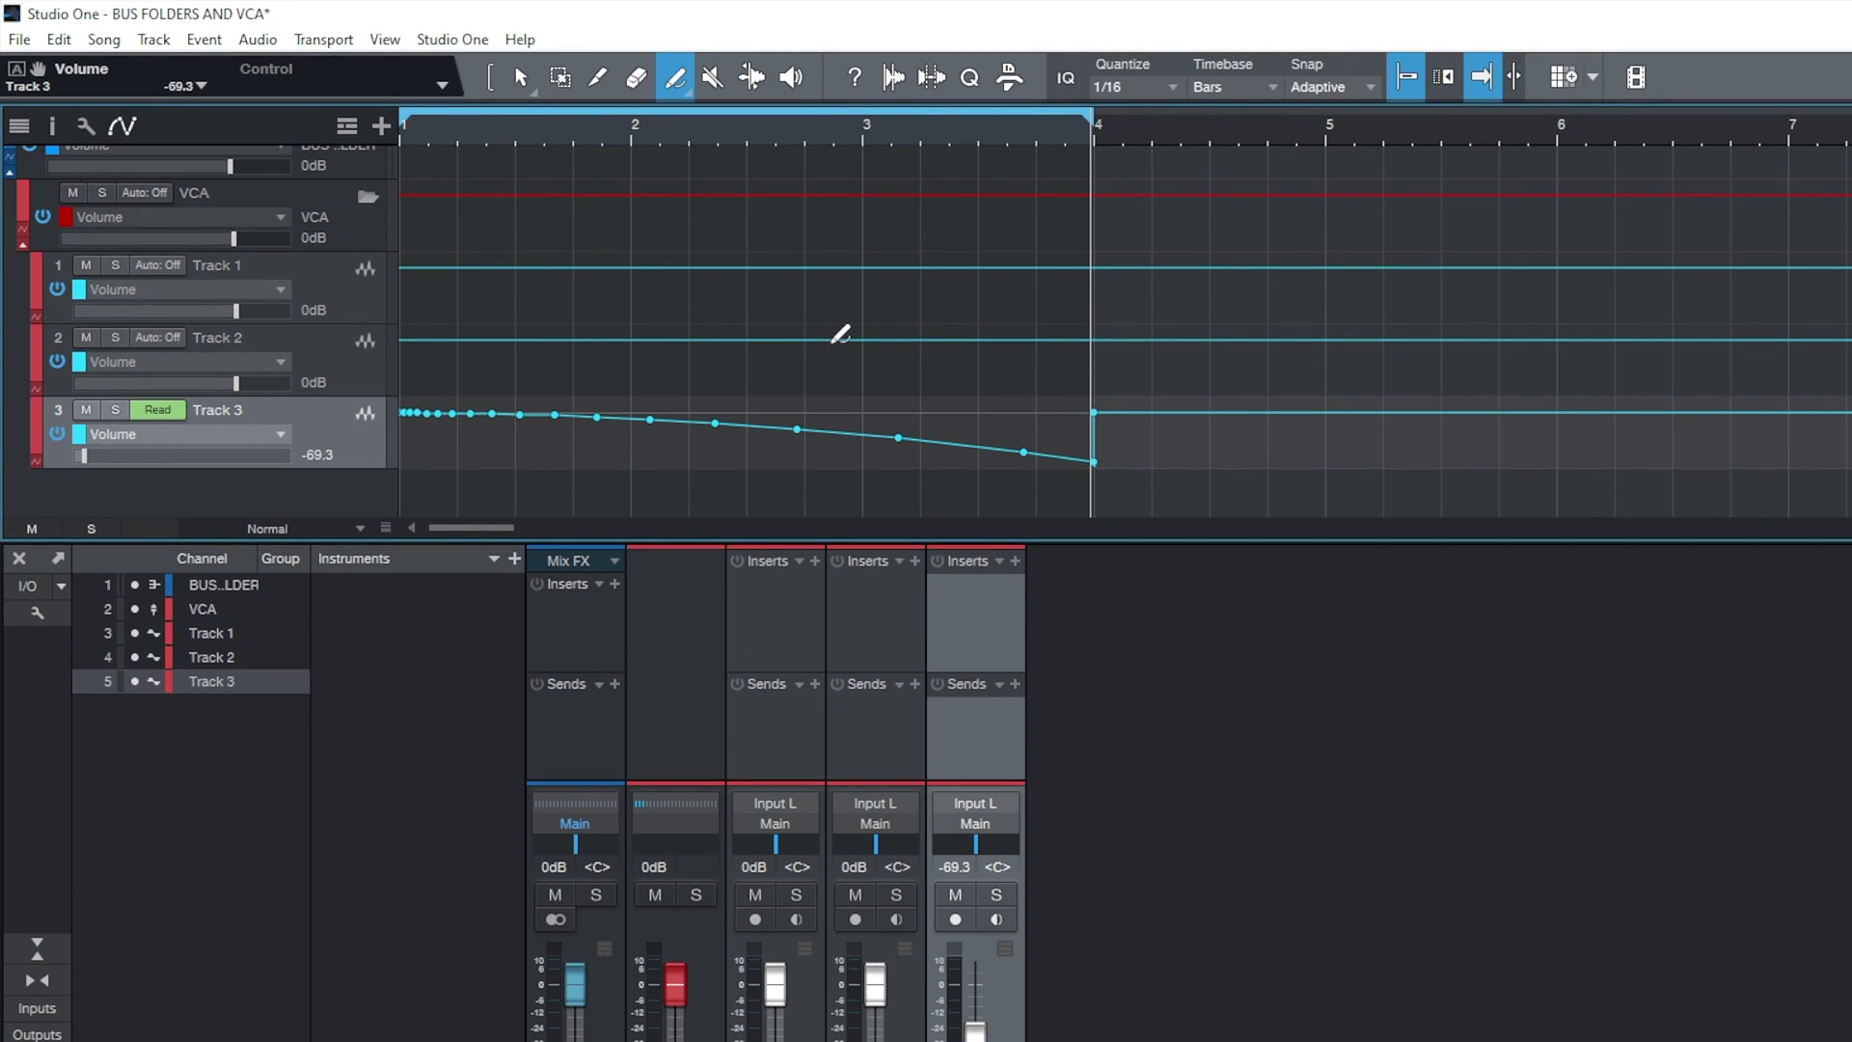
pyautogui.moveTo(1101, 334); pyautogui.dragTo(402, 389)
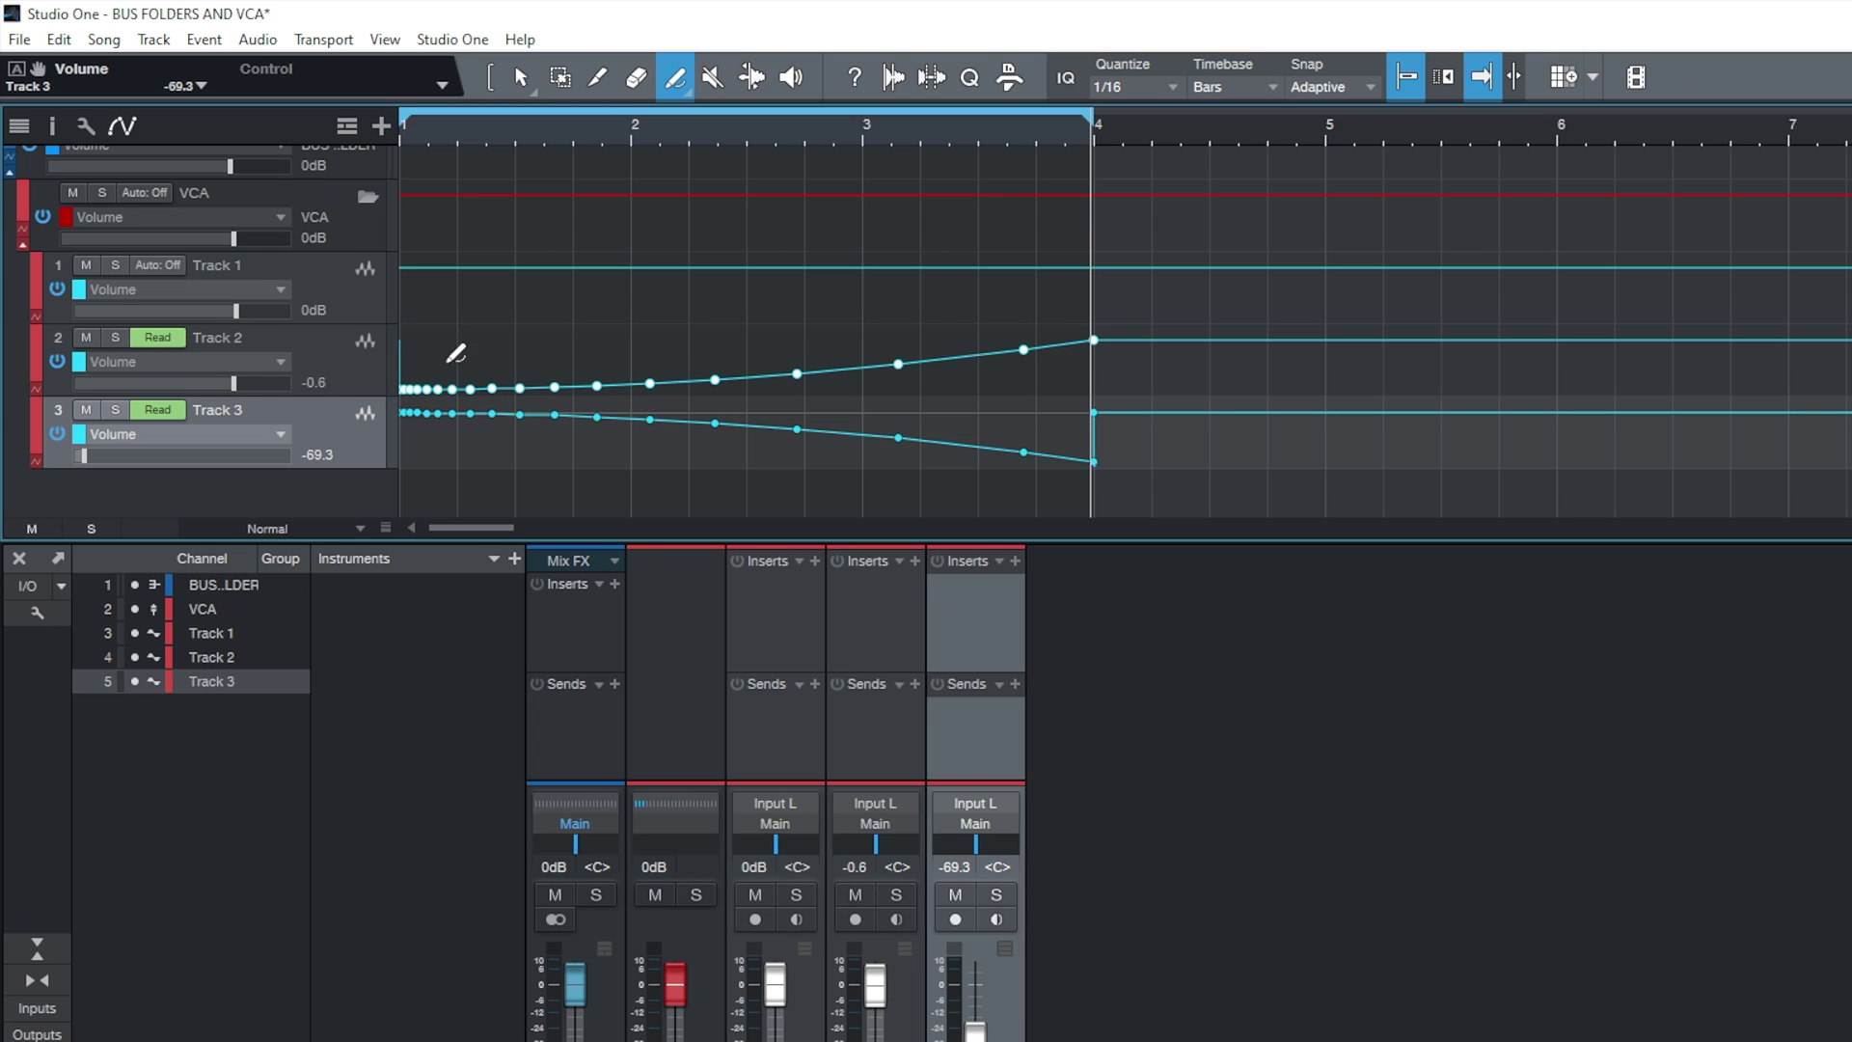
pyautogui.press('1')
pyautogui.press('space')
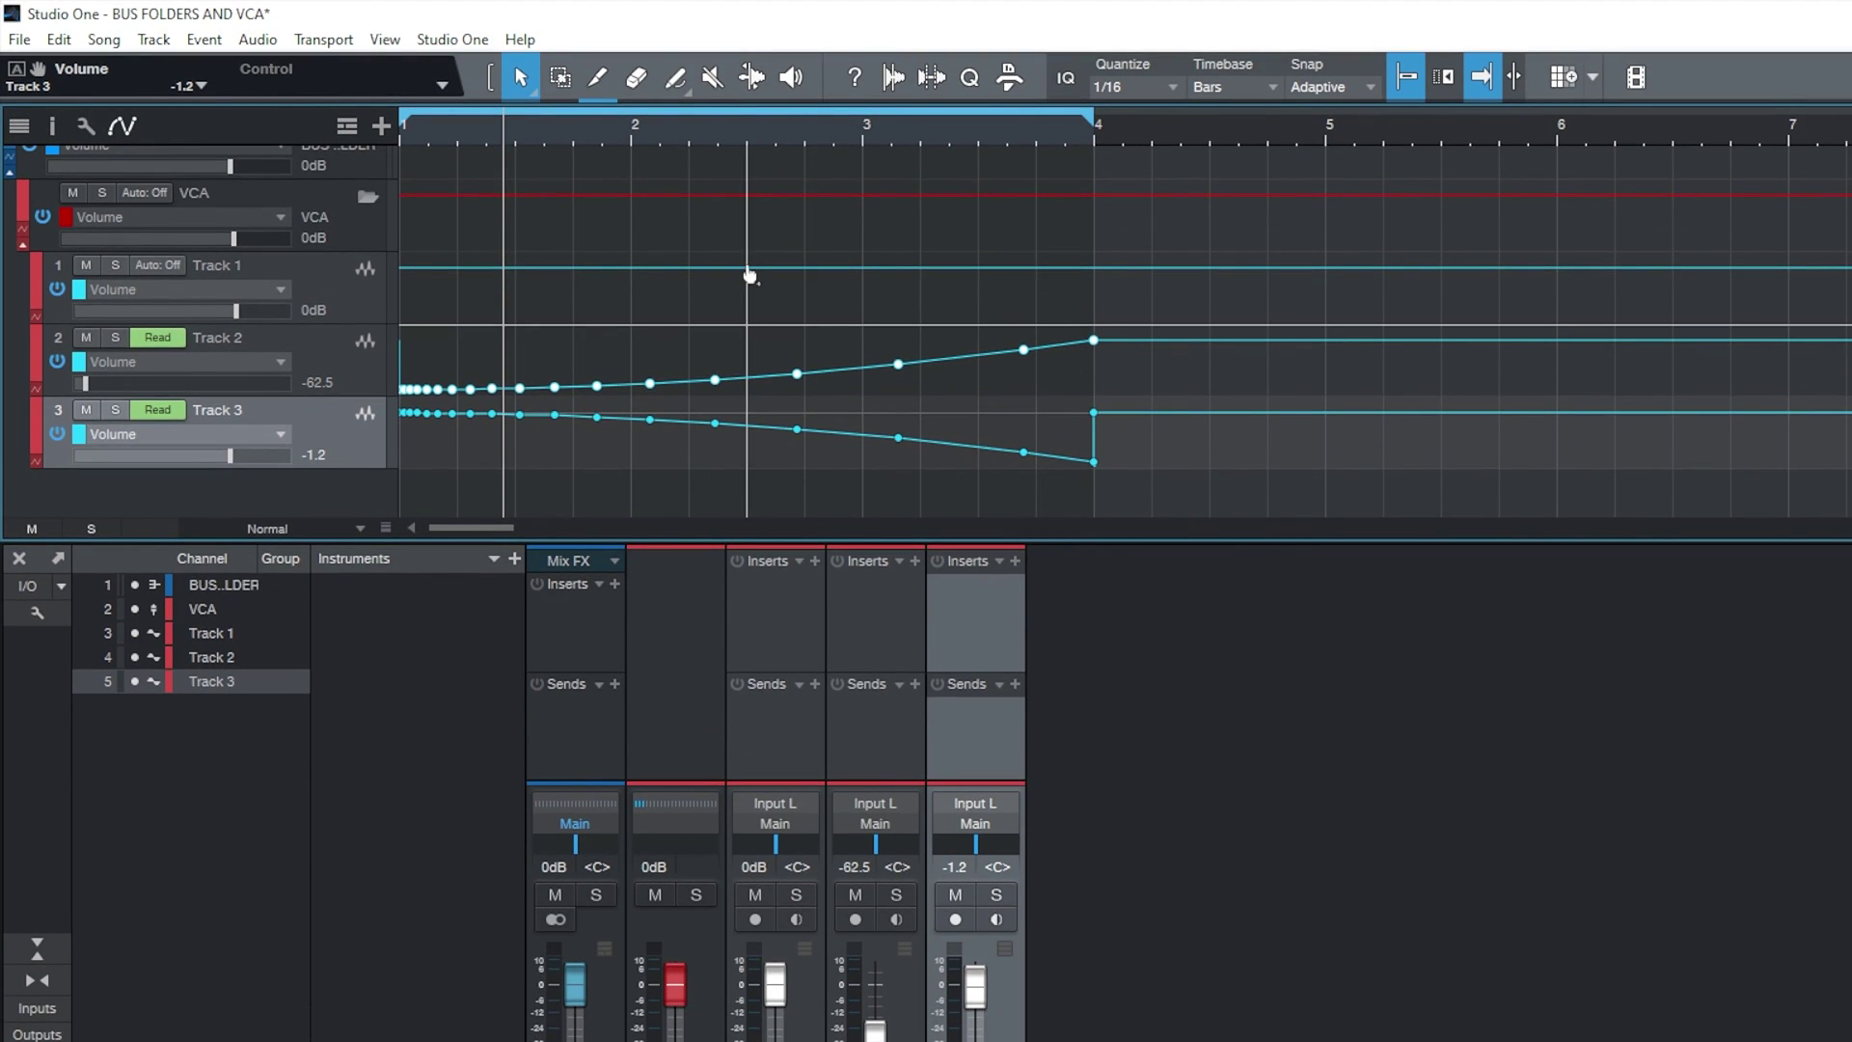
# - Shape Track 1's volume to peak near bar 2.5, lowered at bar 1 and bar 4, then play
pyautogui.click(746, 267)
pyautogui.moveTo(404, 269); pyautogui.dragTo(404, 317)
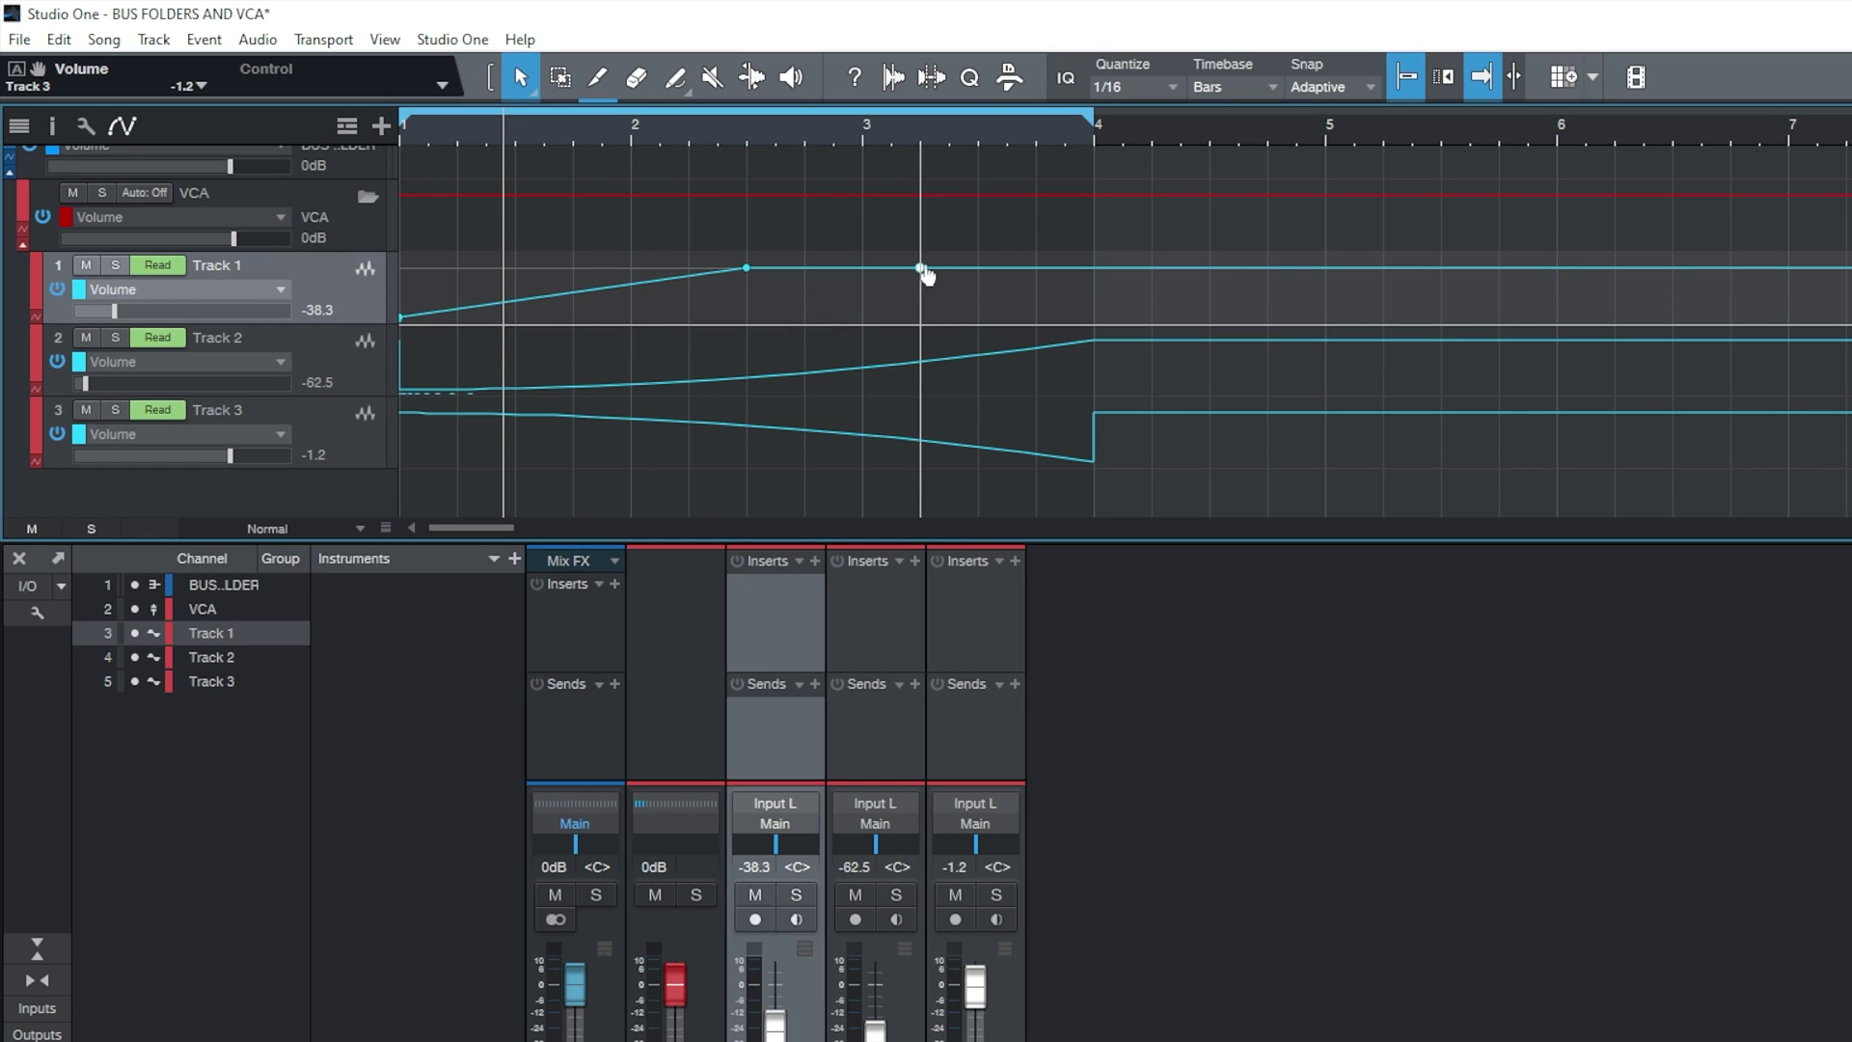
pyautogui.moveTo(1093, 267); pyautogui.dragTo(1093, 318)
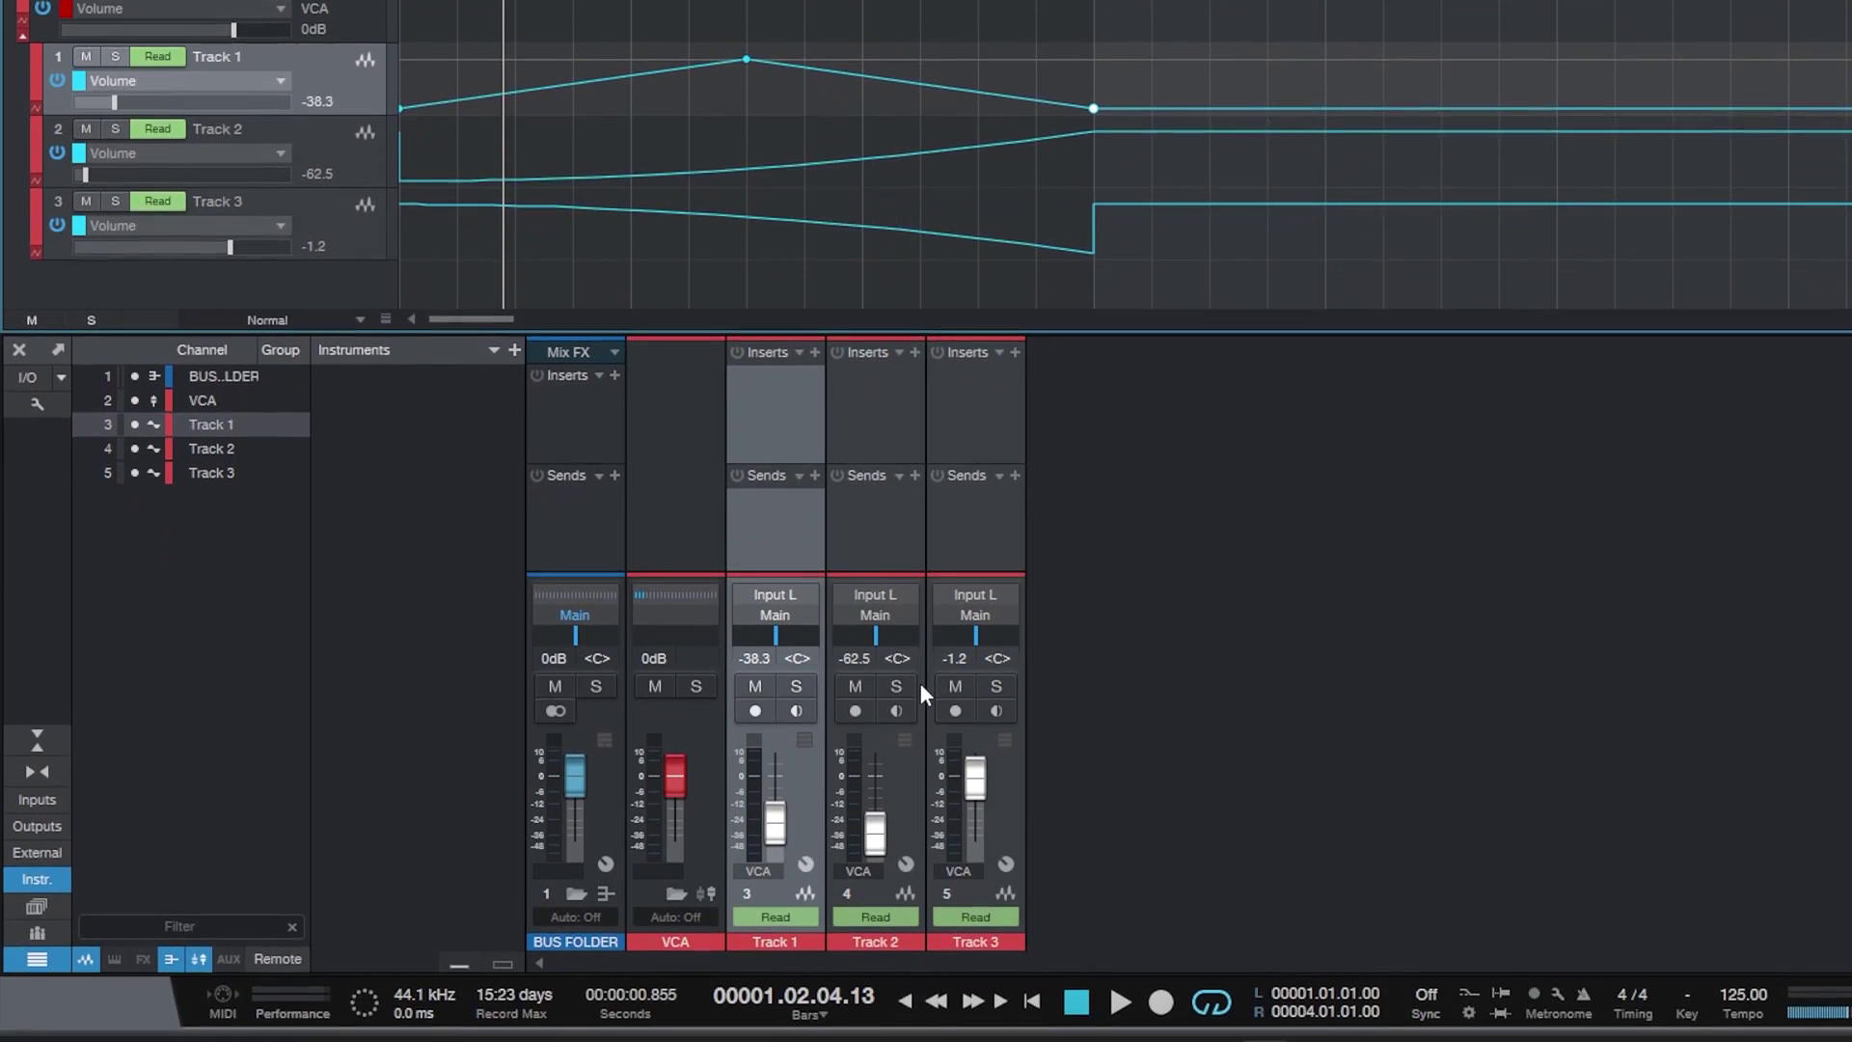
pyautogui.press('space')
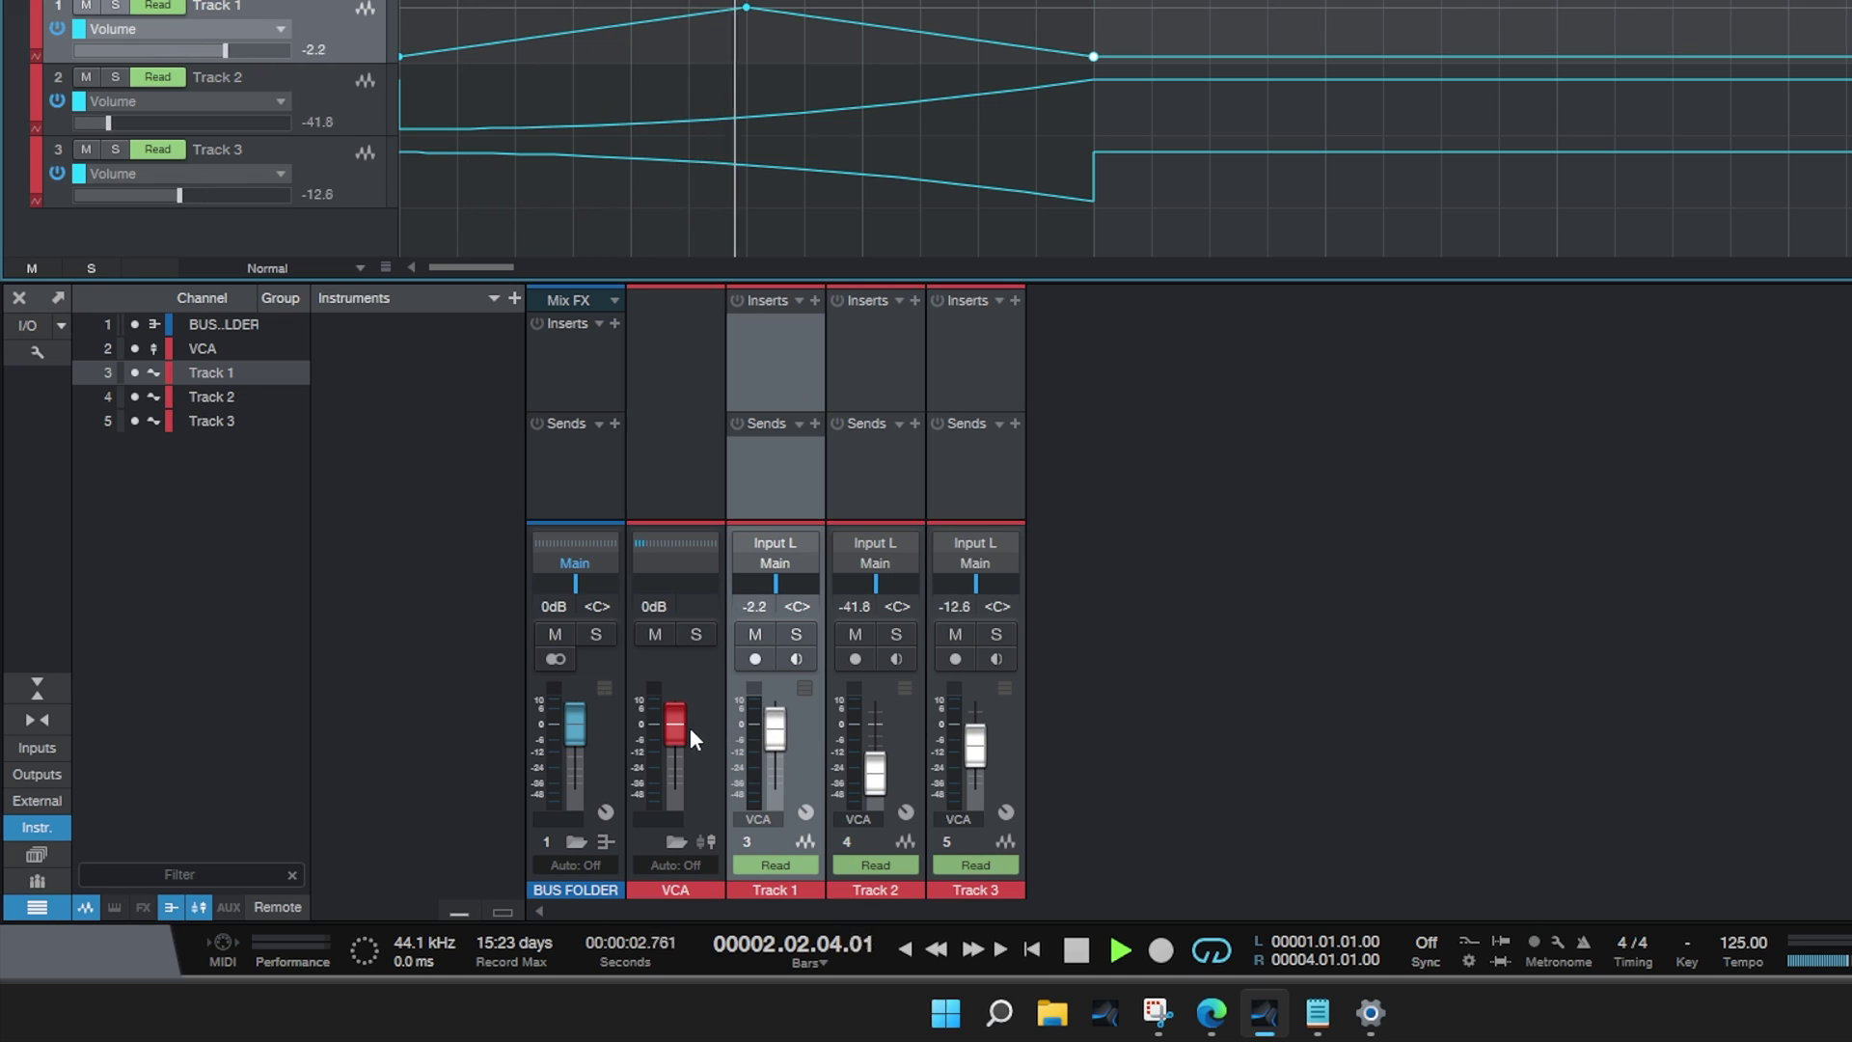
pyautogui.moveTo(681, 727); pyautogui.dragTo(674, 773)
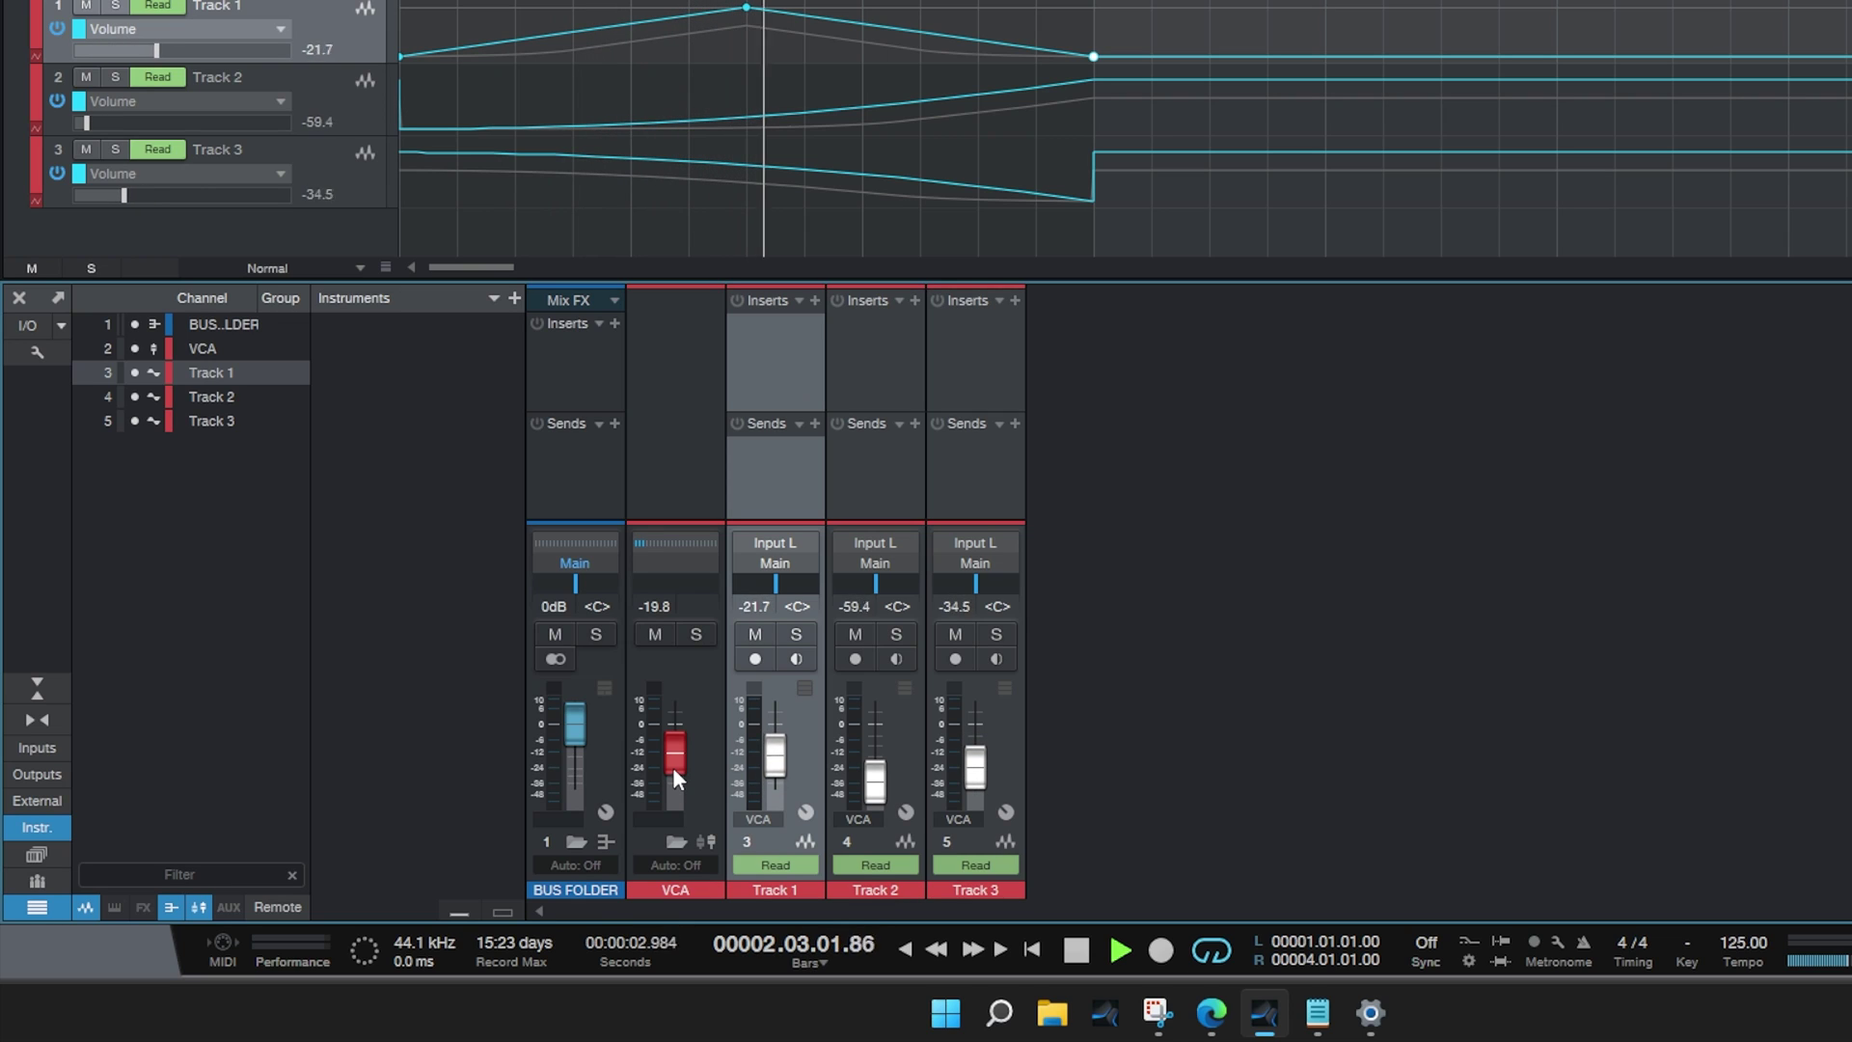
pyautogui.moveTo(675, 766); pyautogui.dragTo(677, 720)
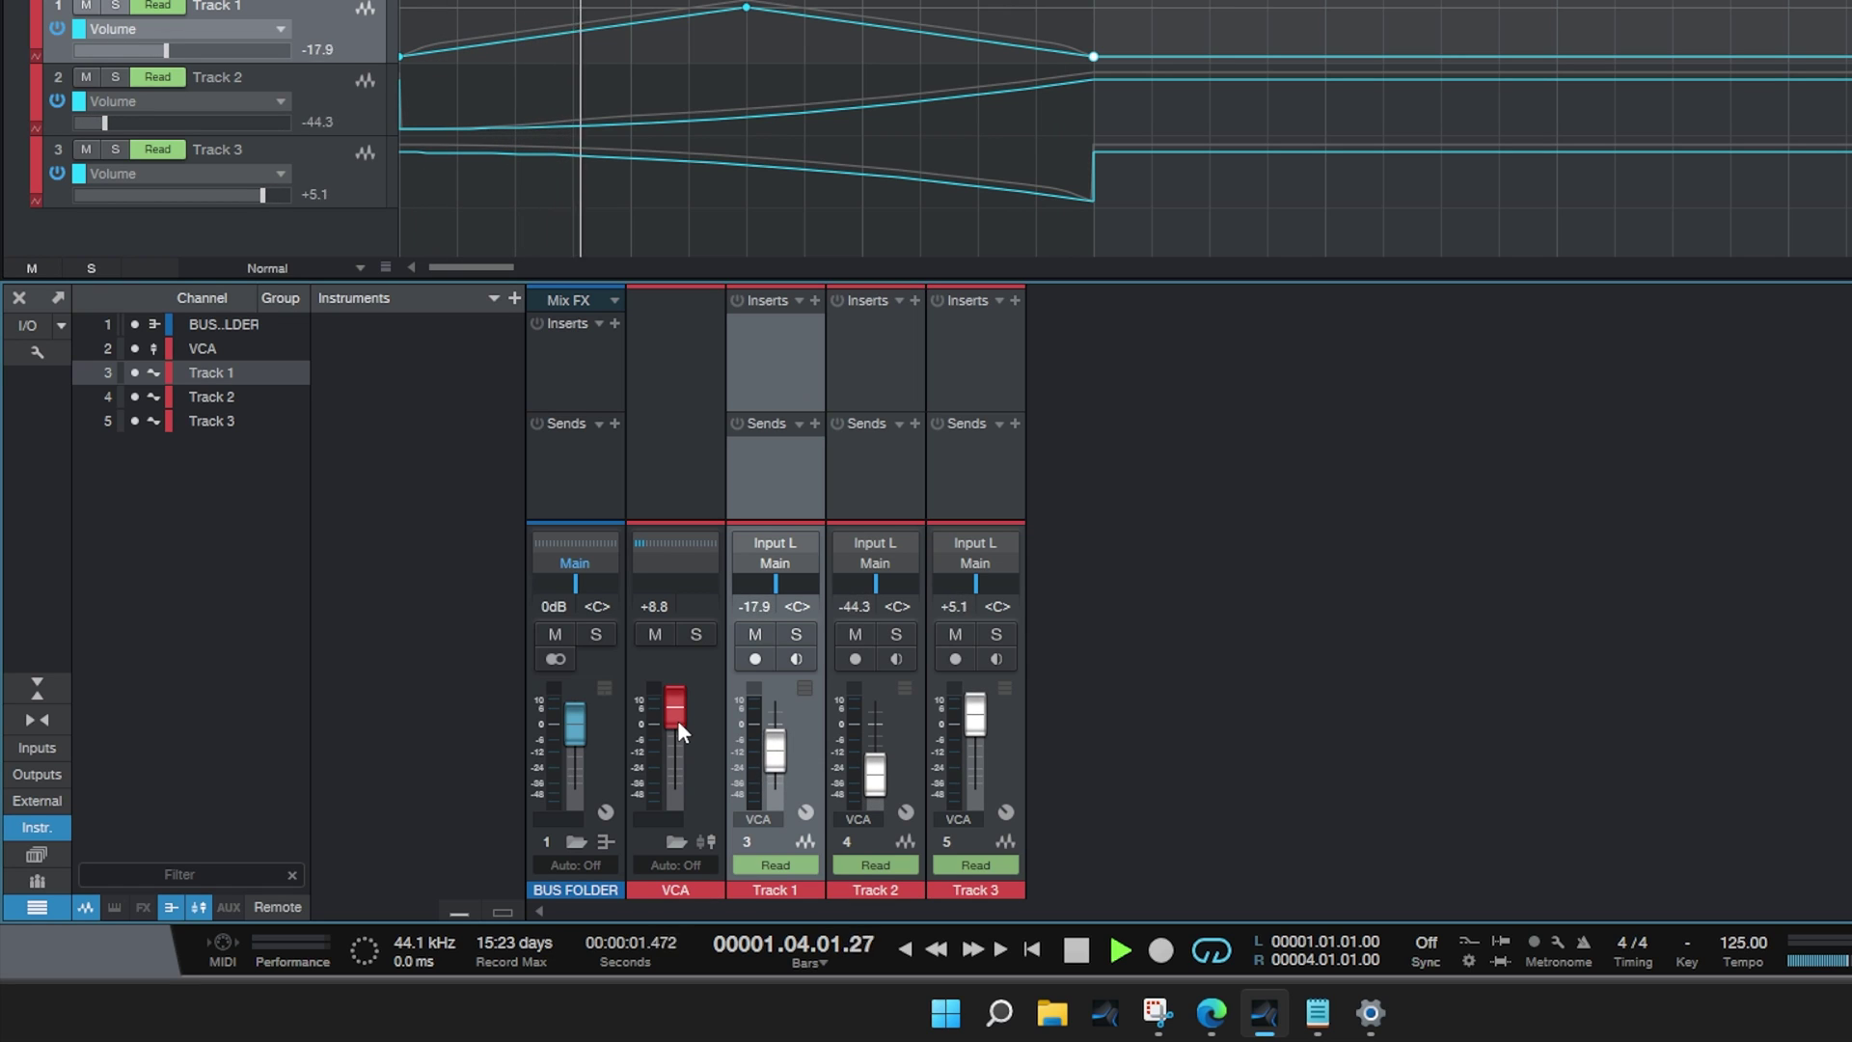
pyautogui.keyDown('alt'); pyautogui.click(678, 720); pyautogui.keyUp('alt')
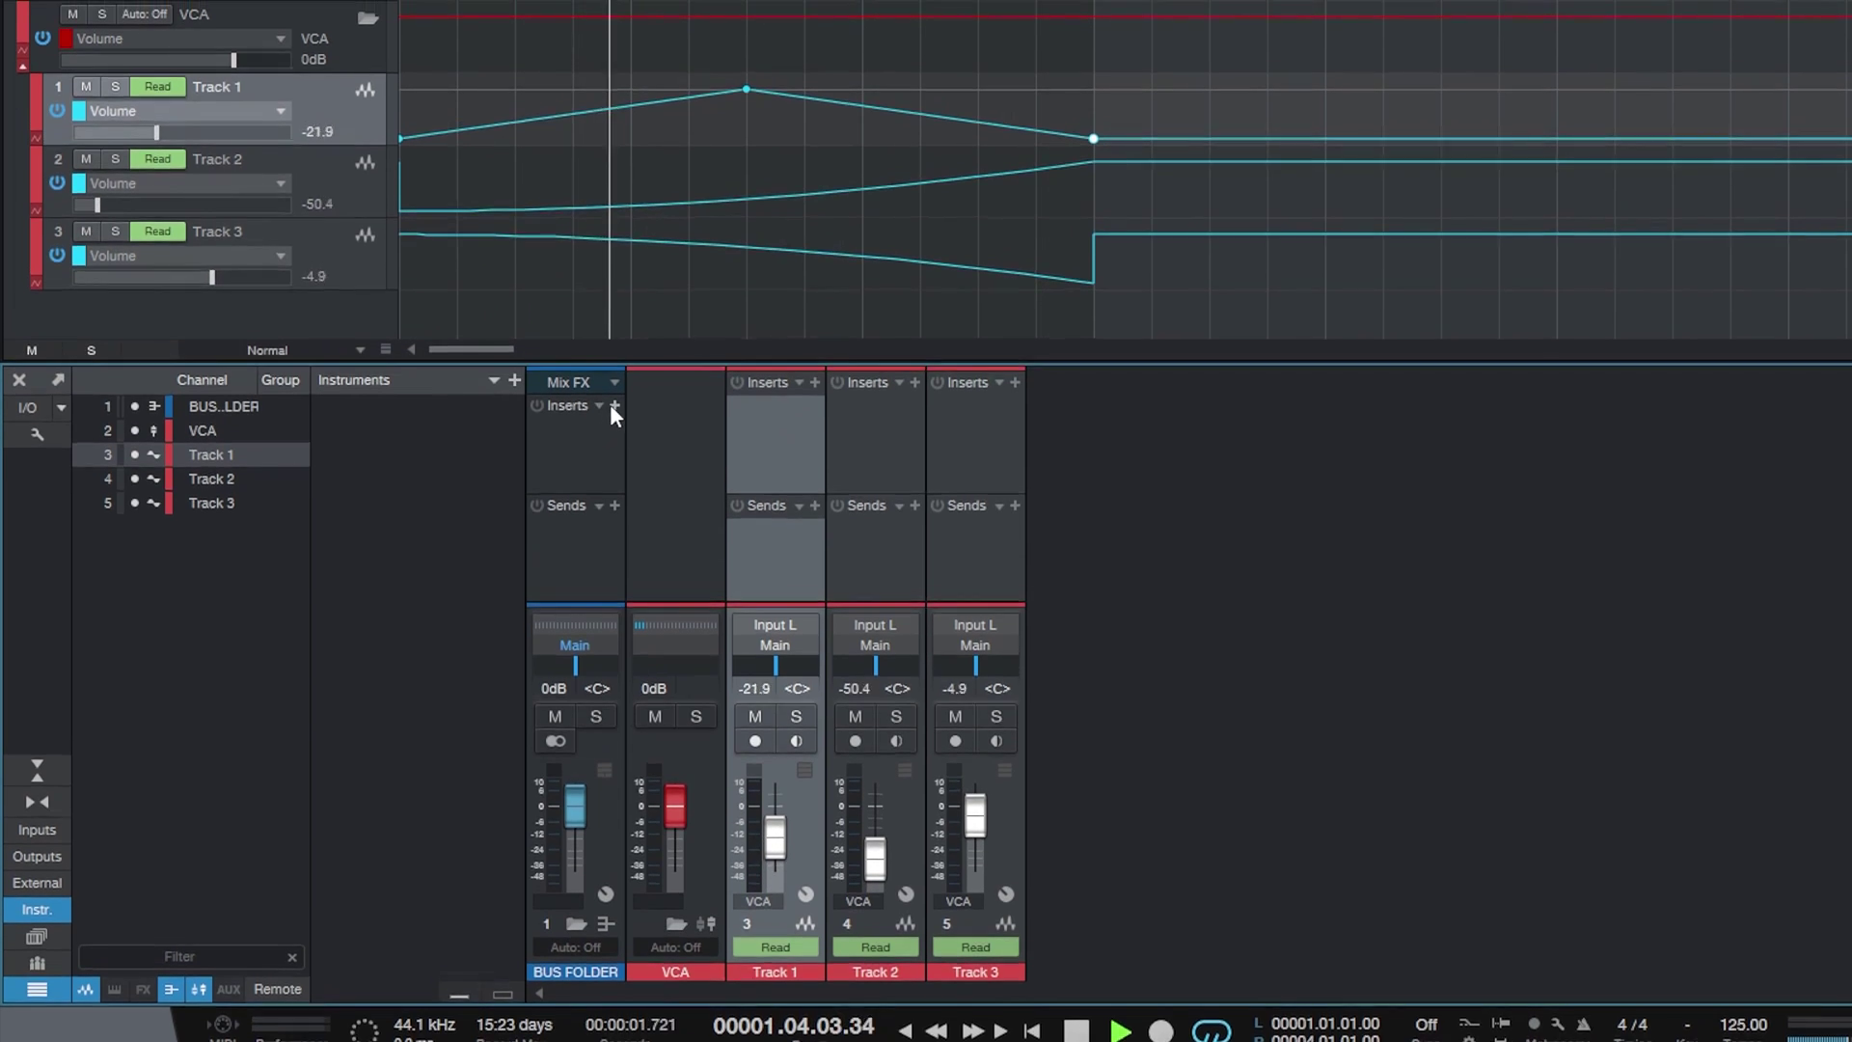
# - Load Alpine Desk as the BUS FOLDER's Mix FX, then close its plug-in window
pyautogui.click(614, 368)
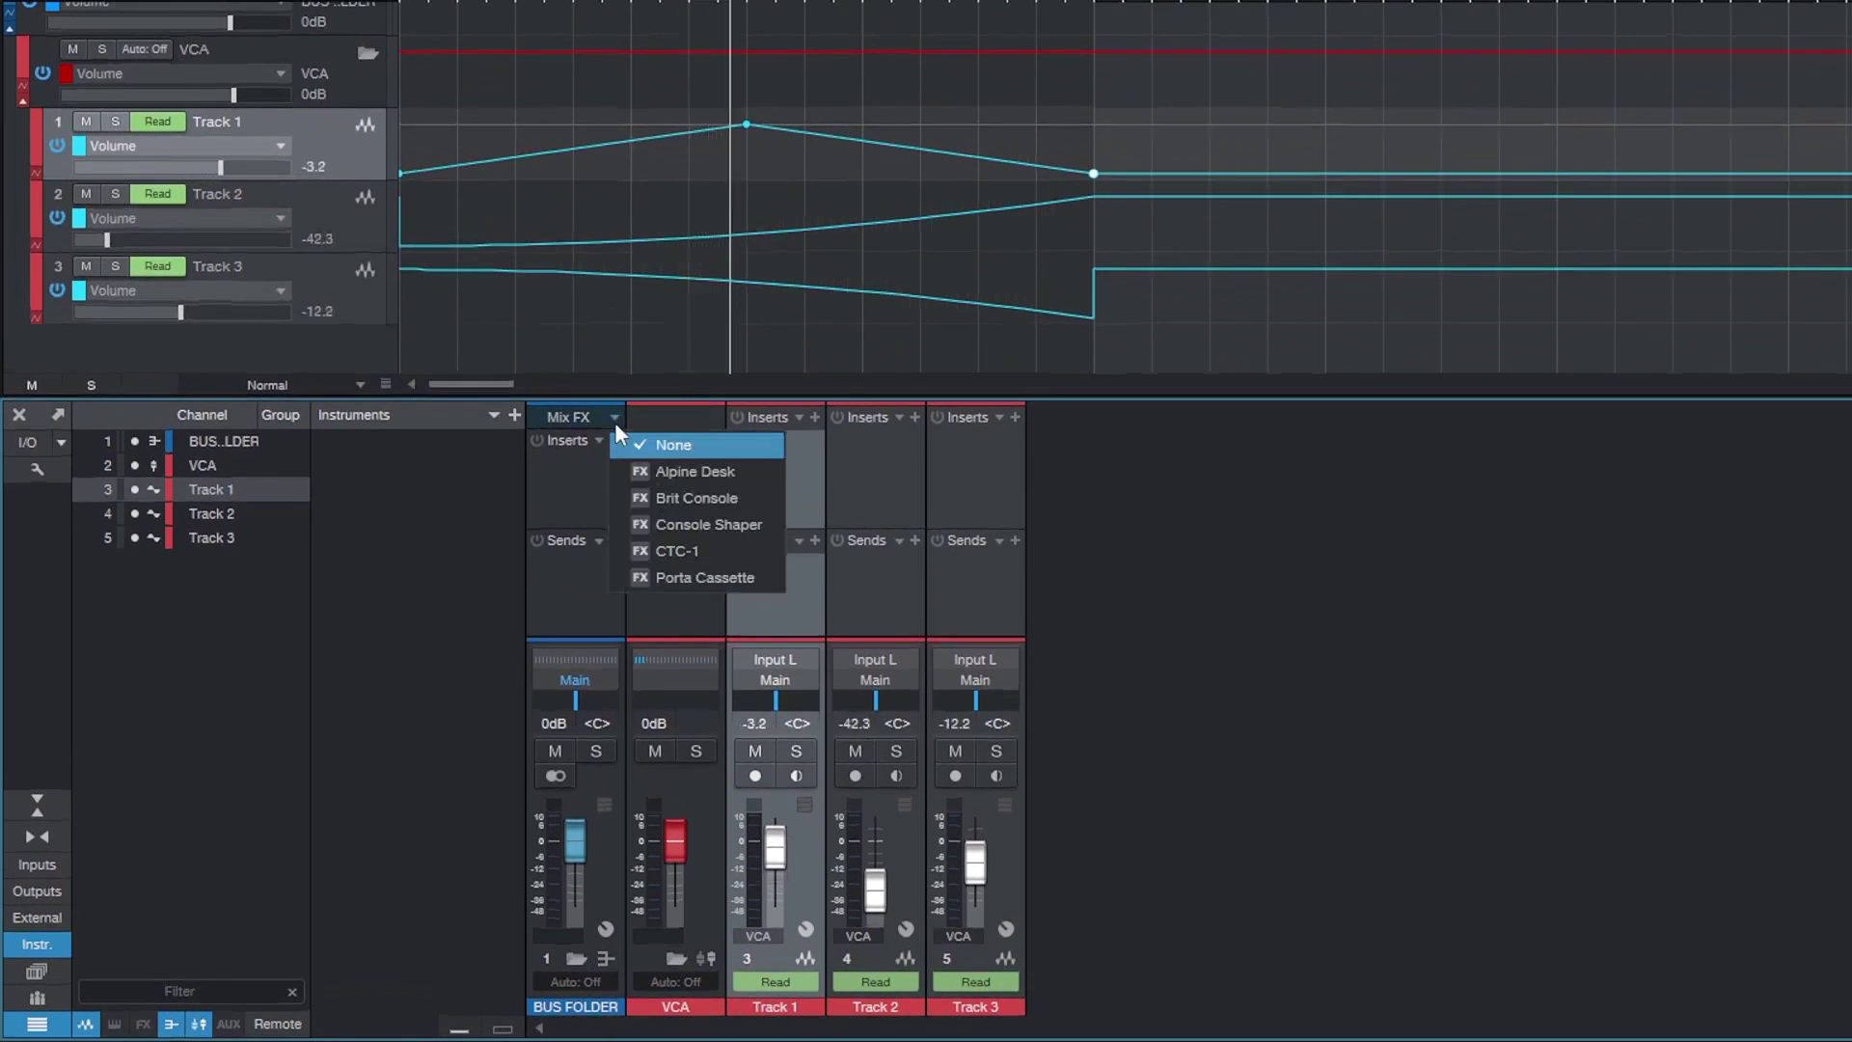
pyautogui.click(647, 470)
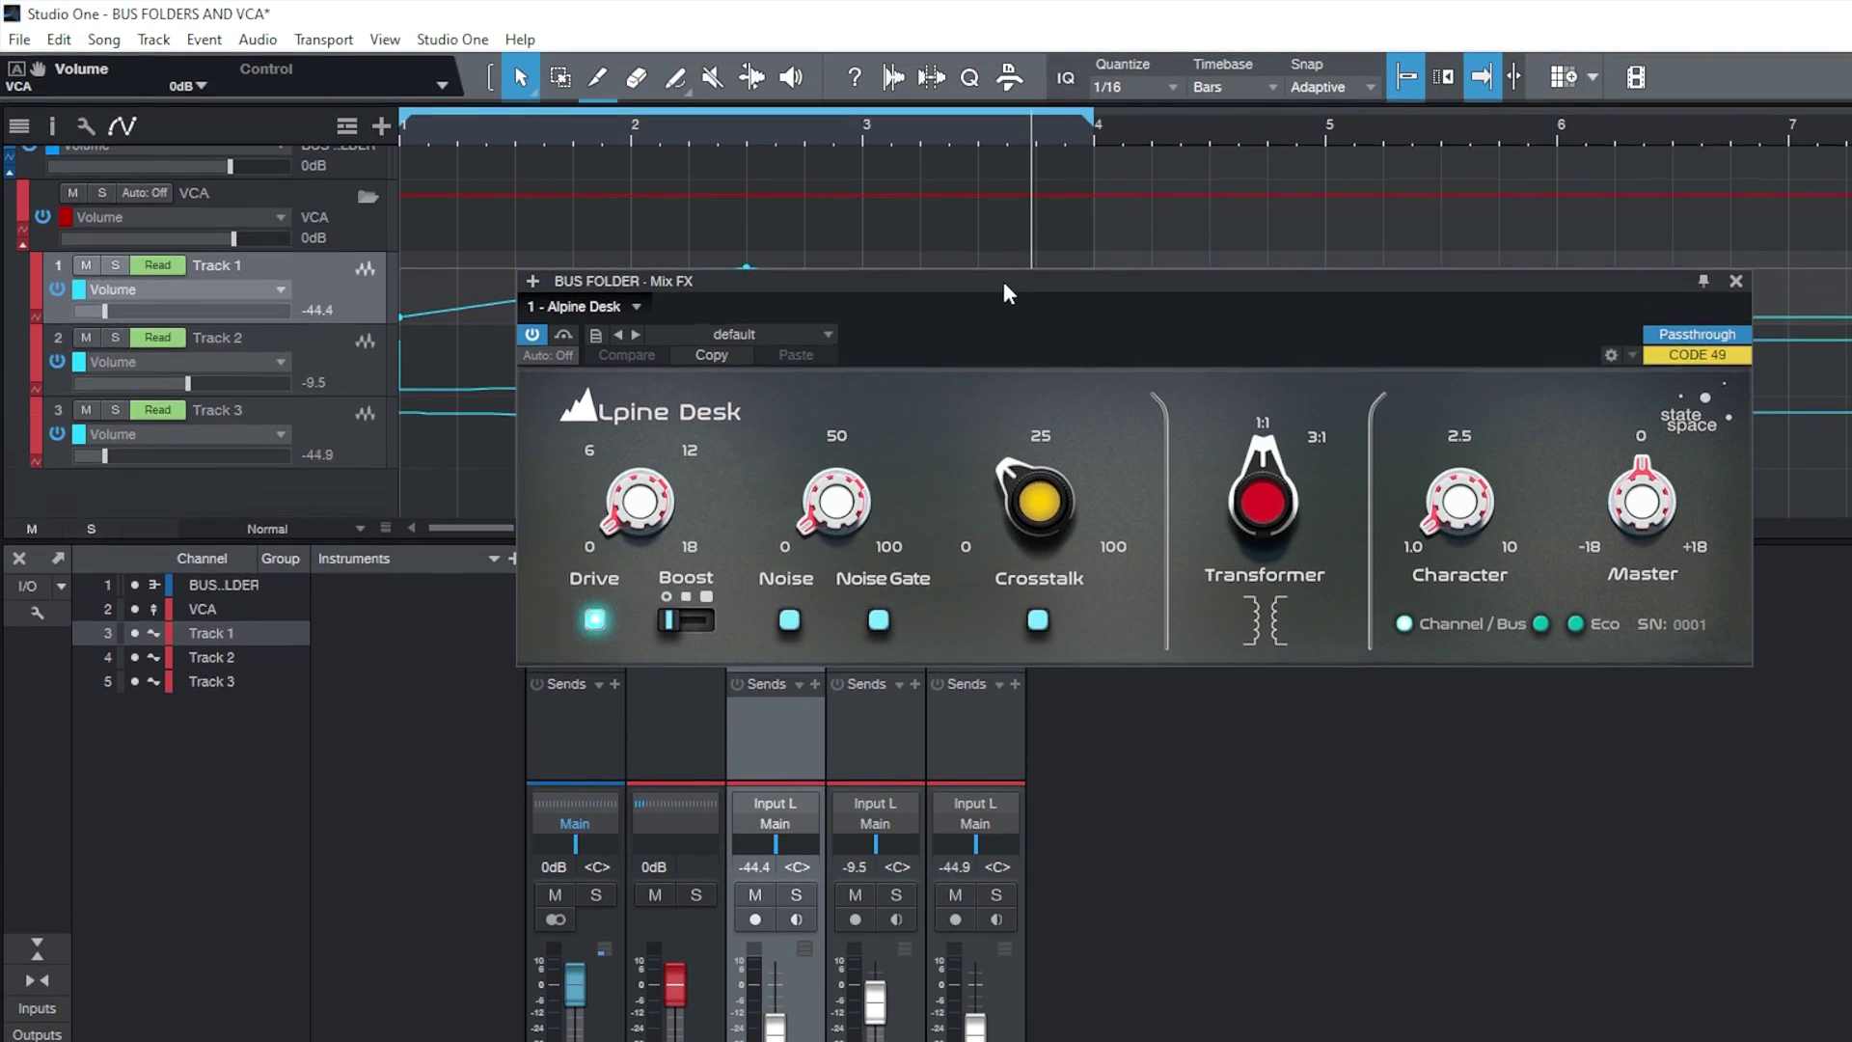
pyautogui.moveTo(1003, 281); pyautogui.dragTo(930, 492)
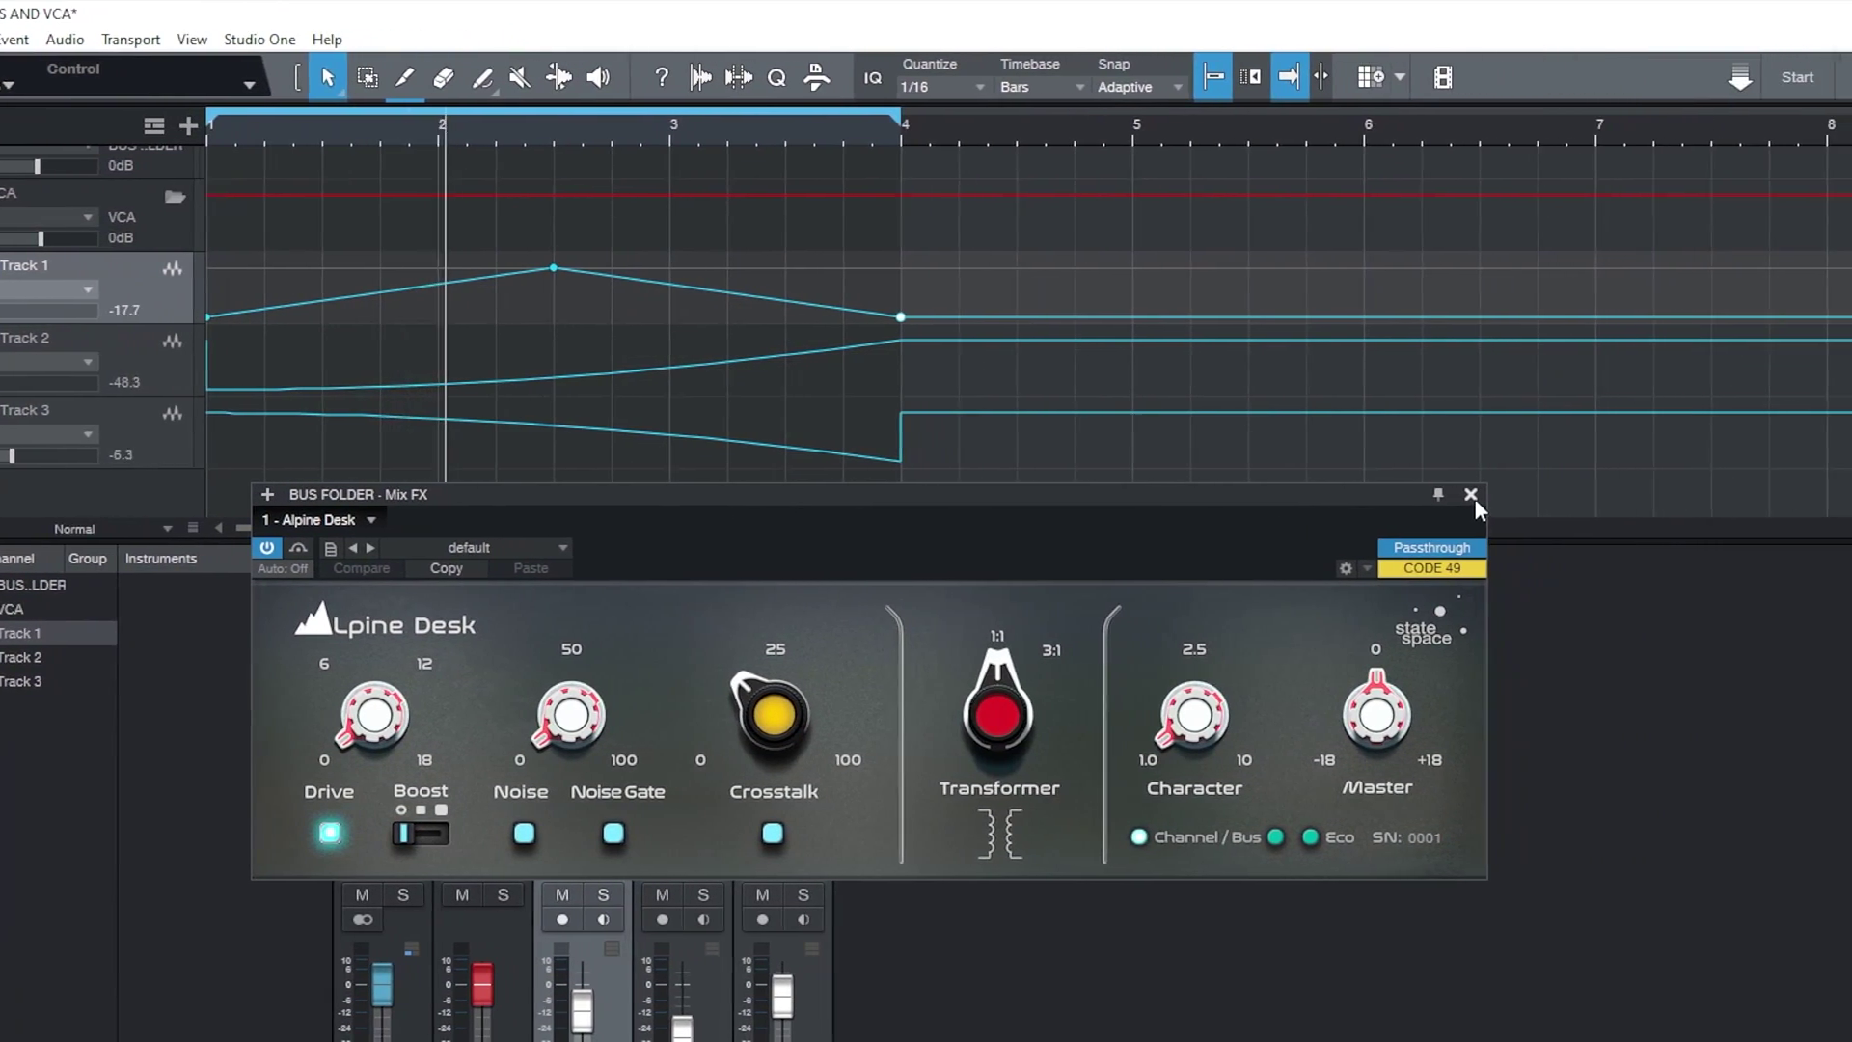
pyautogui.click(1612, 494)
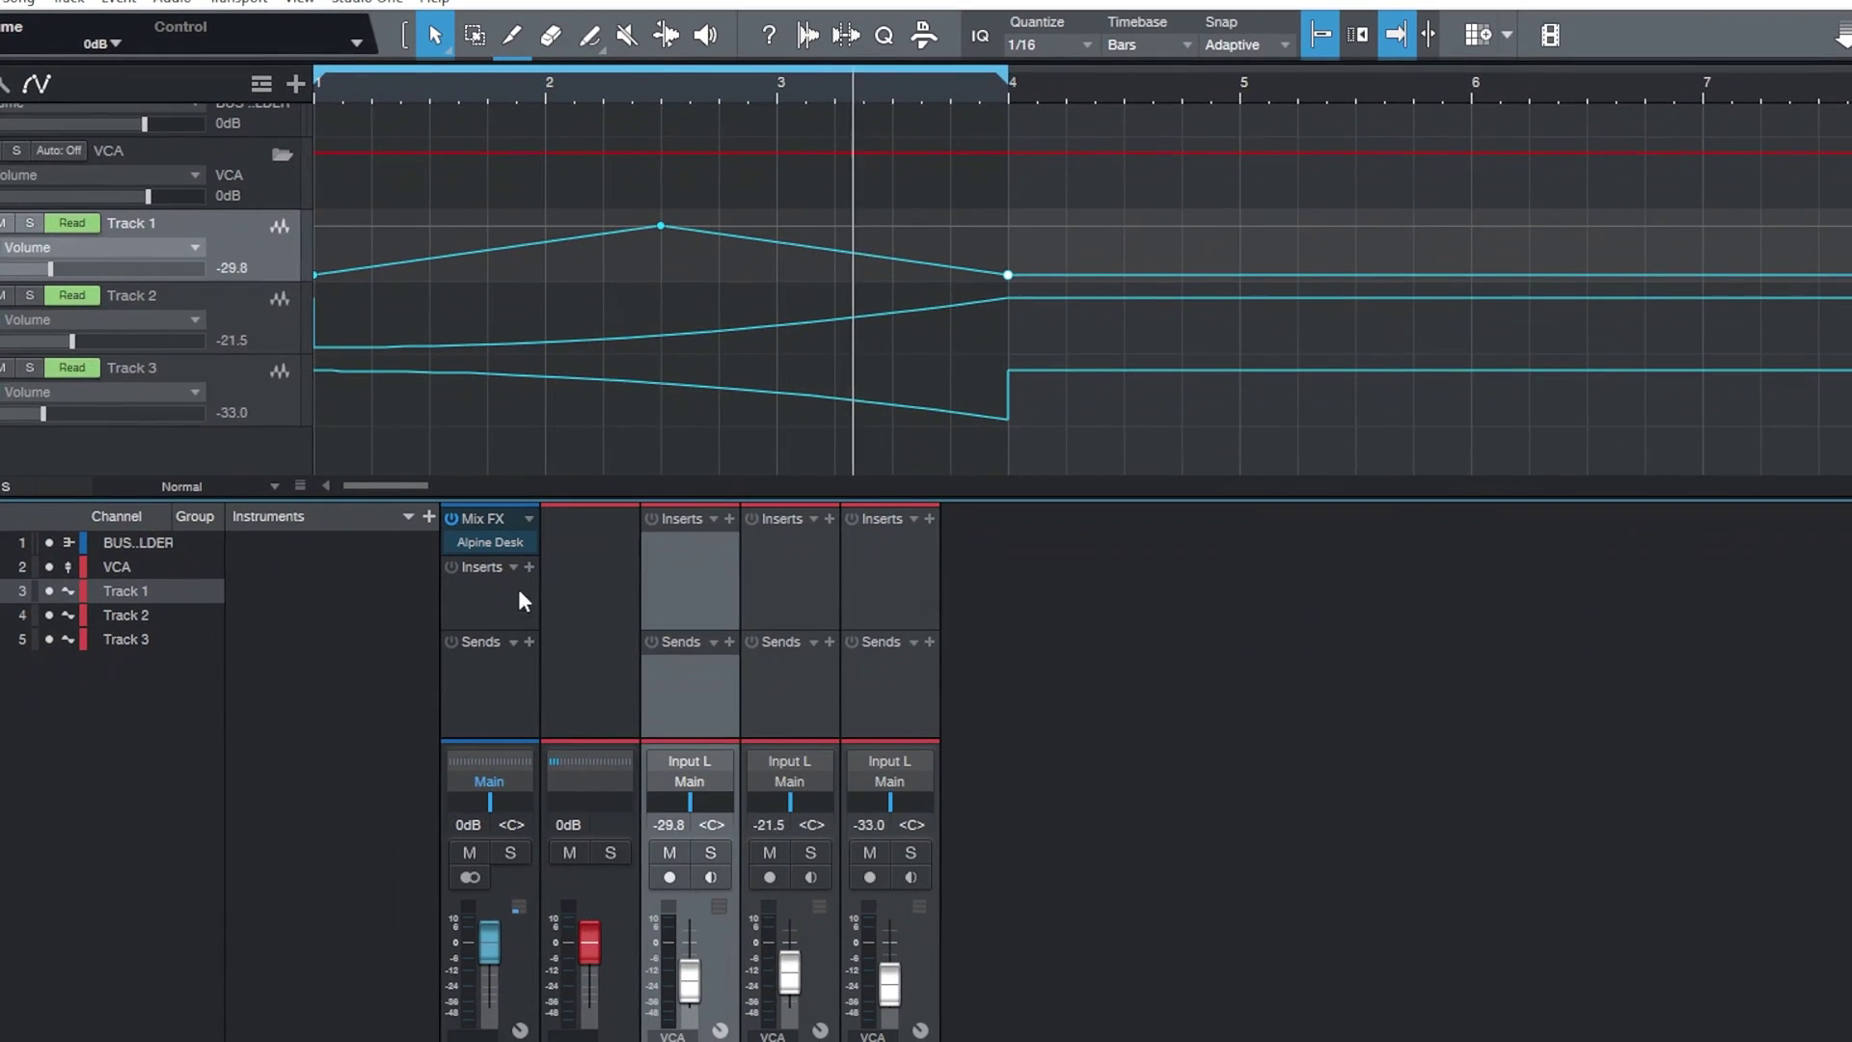
# - Insert Pro EQ on the BUS FOLDER channel using an 'eq' search
pyautogui.click(376, 610)
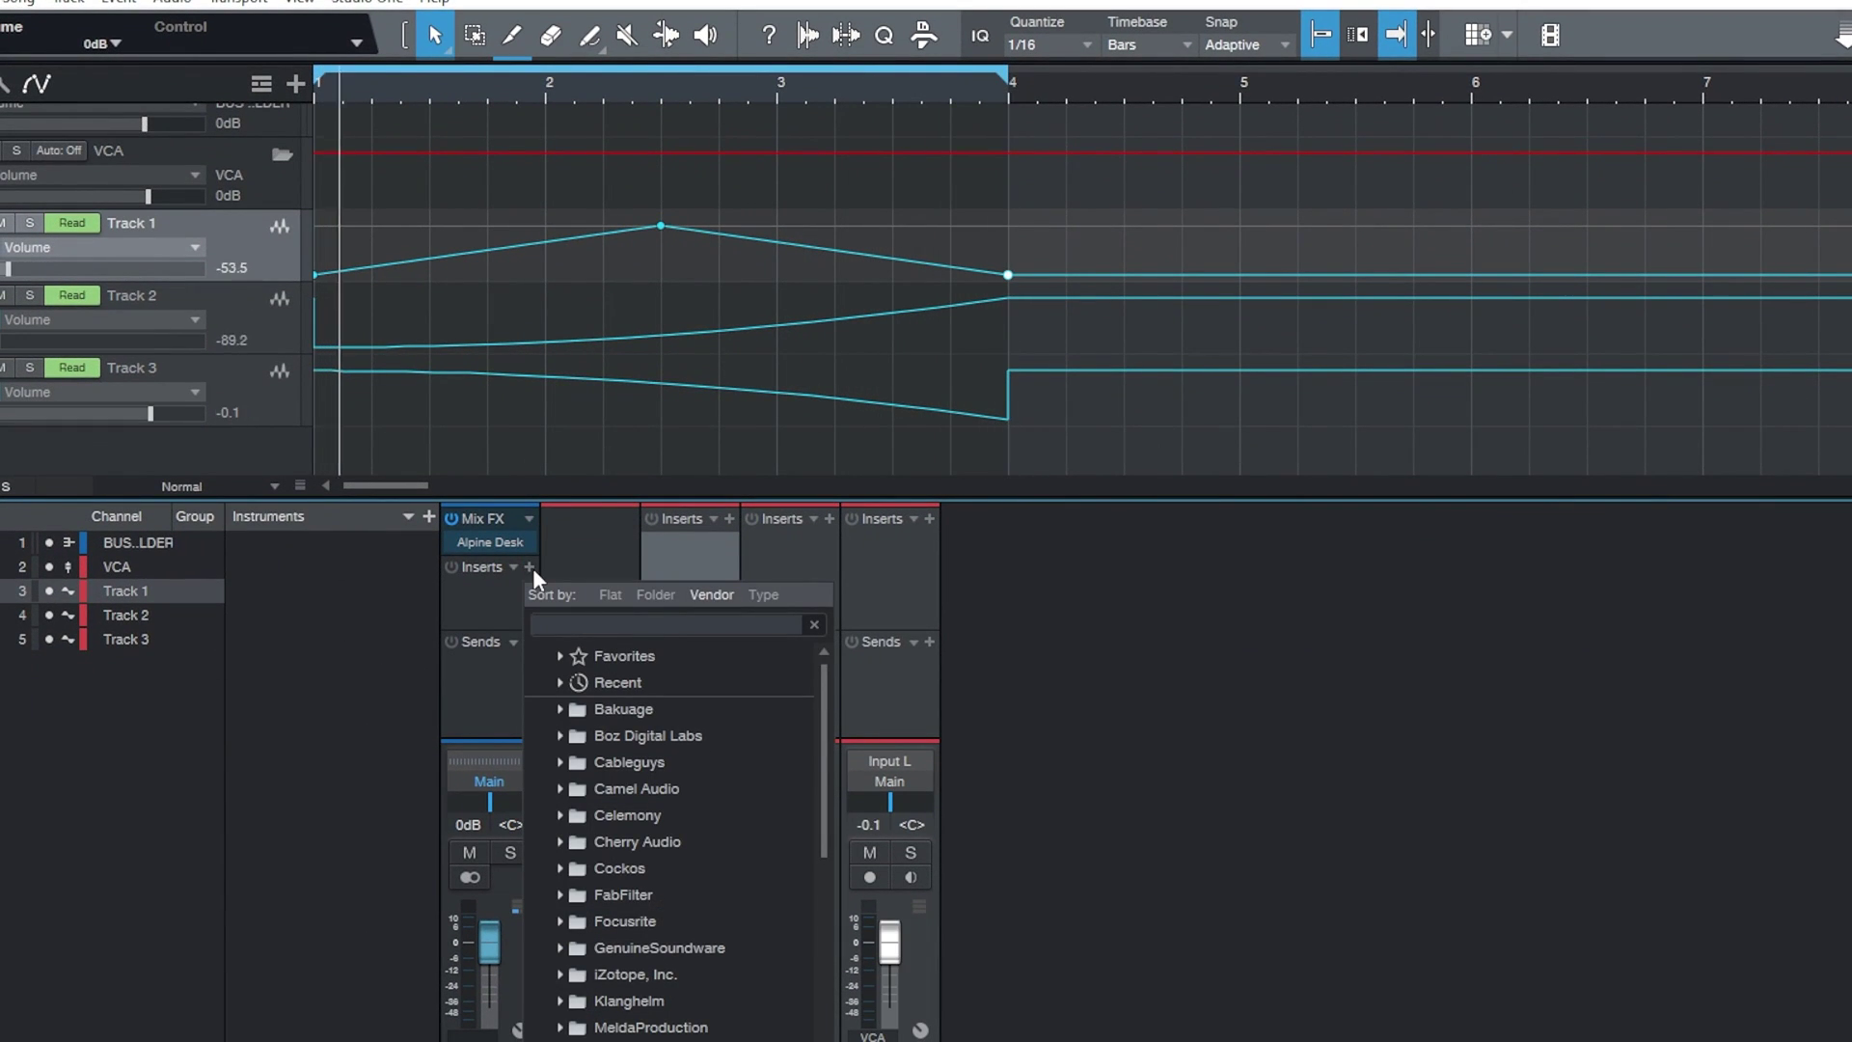
pyautogui.write('eq')
pyautogui.press('Return')
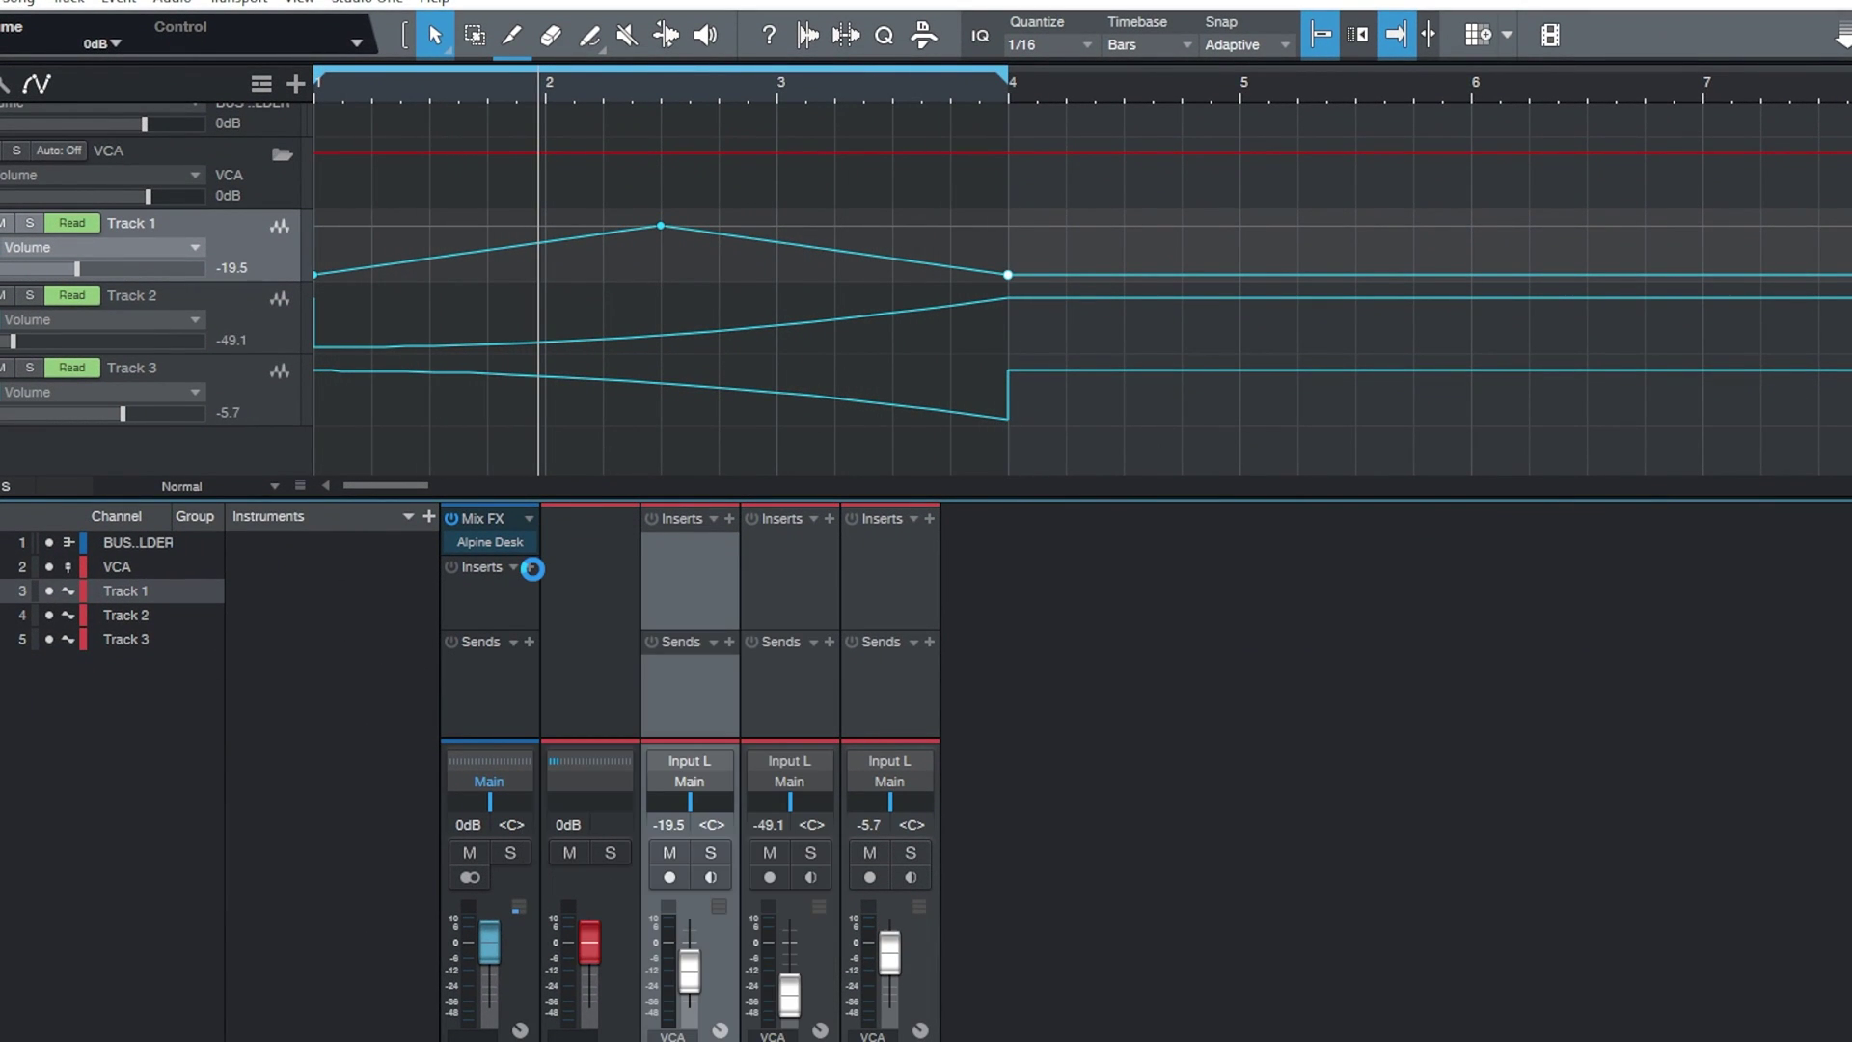
pyautogui.moveTo(876, 477); pyautogui.dragTo(976, 261)
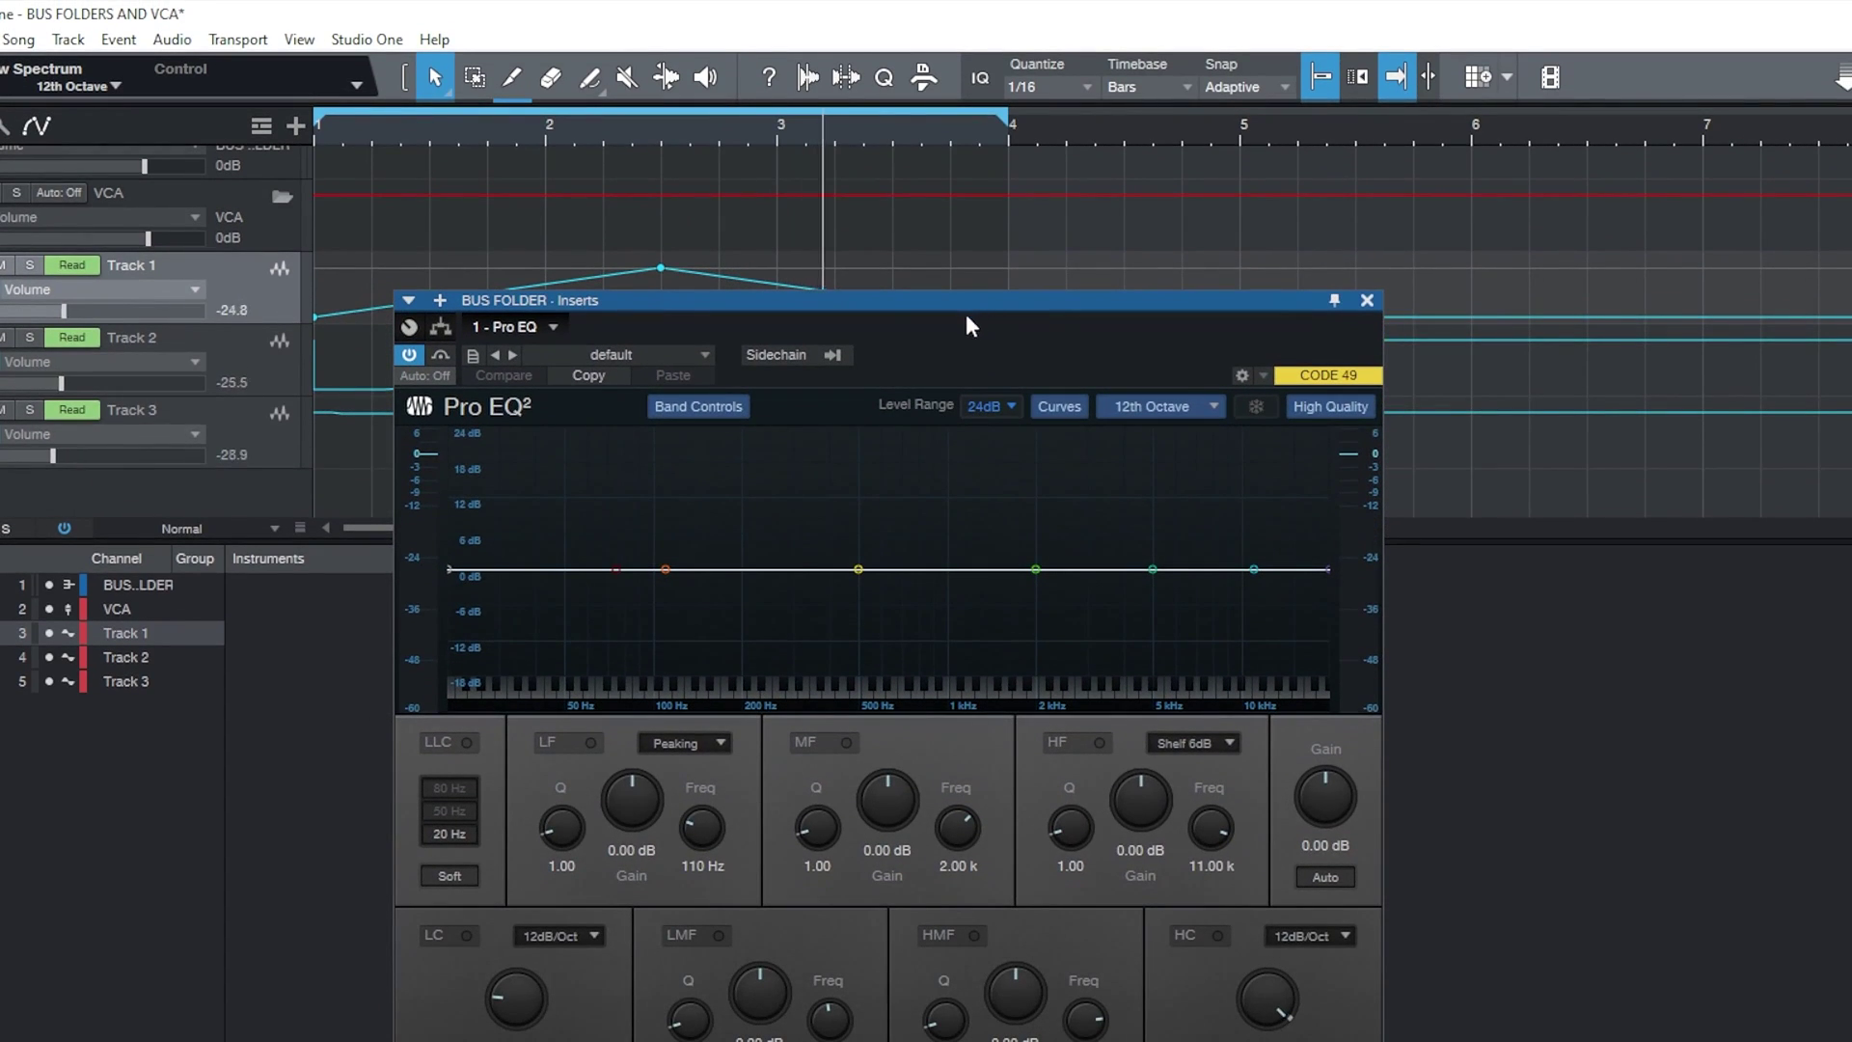
# - Hide the Pro EQ band controls and engage its low cut at about 167 Hz
pyautogui.click(695, 408)
pyautogui.moveTo(992, 337); pyautogui.dragTo(1450, 592)
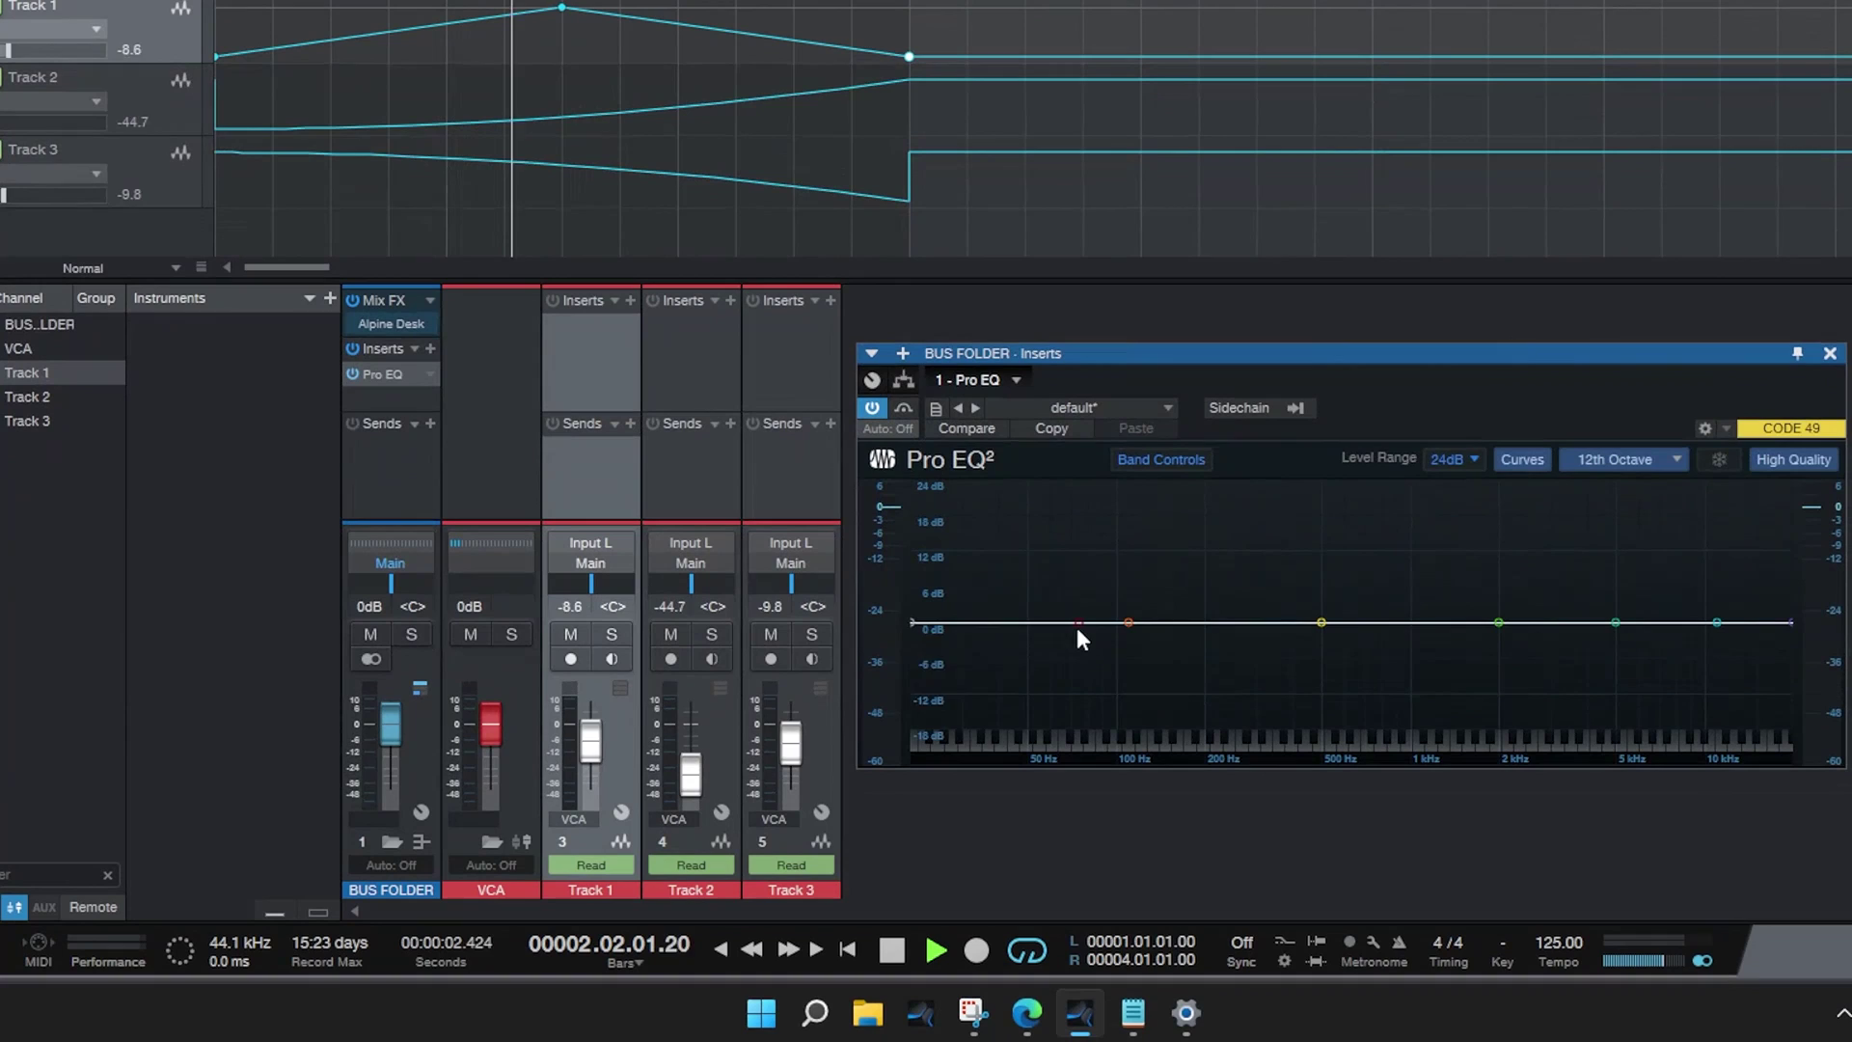
pyautogui.moveTo(1079, 647); pyautogui.dragTo(1179, 646)
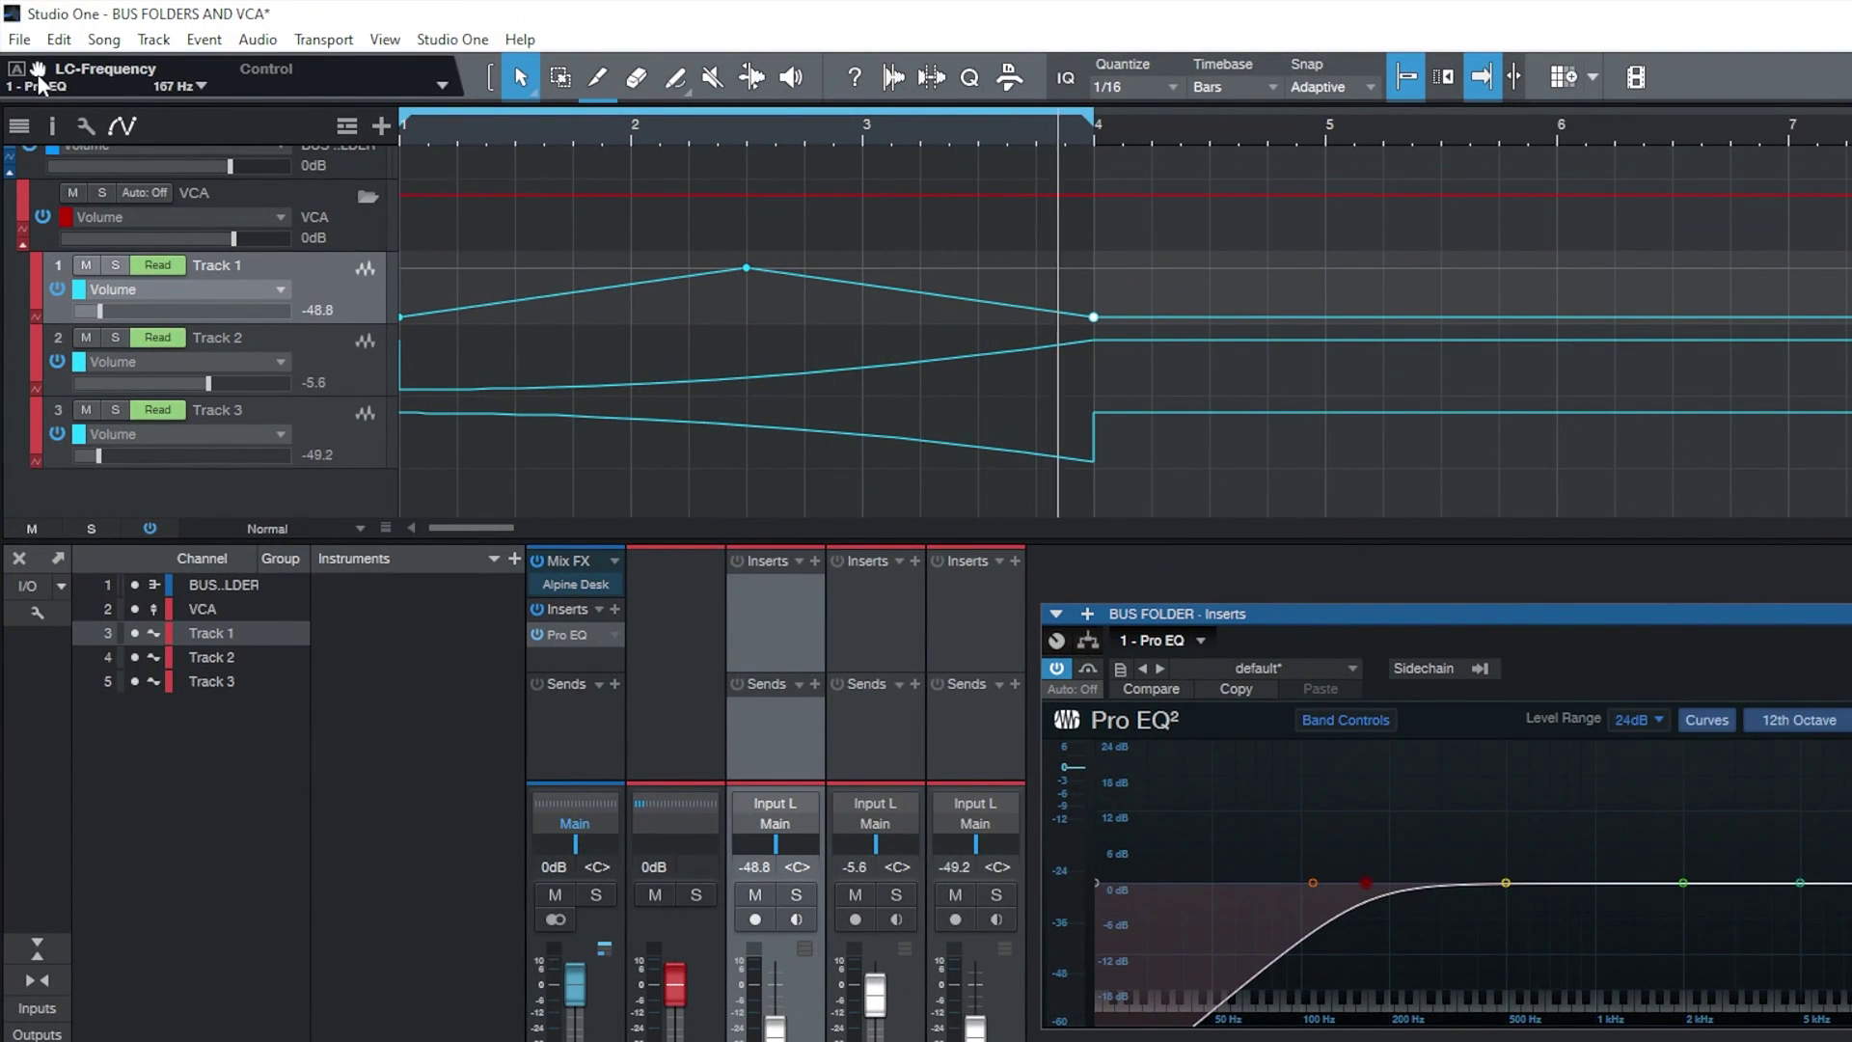
# - Add an LC-Frequency lane on BUS FOLDER with points at 974 Hz (start) and 20 Hz (bar 4)
pyautogui.scroll(1, 46, 122)
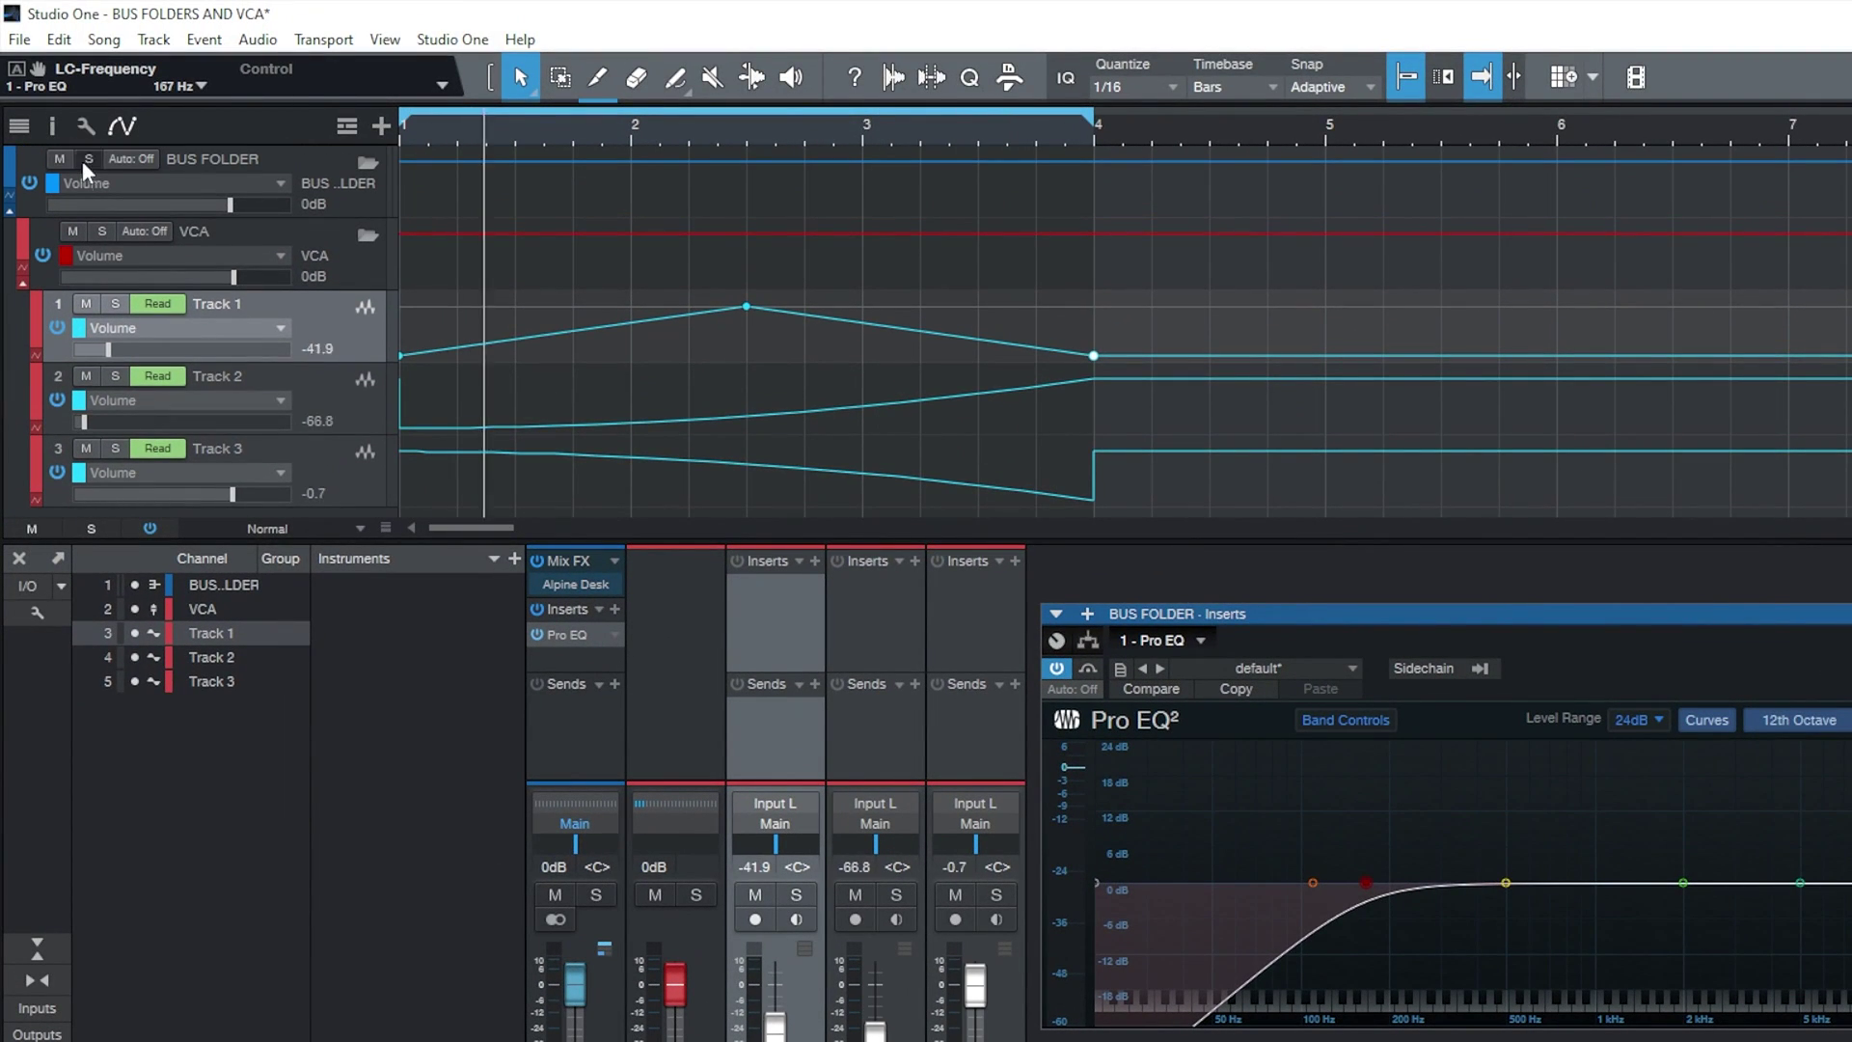
pyautogui.moveTo(74, 100); pyautogui.dragTo(284, 197)
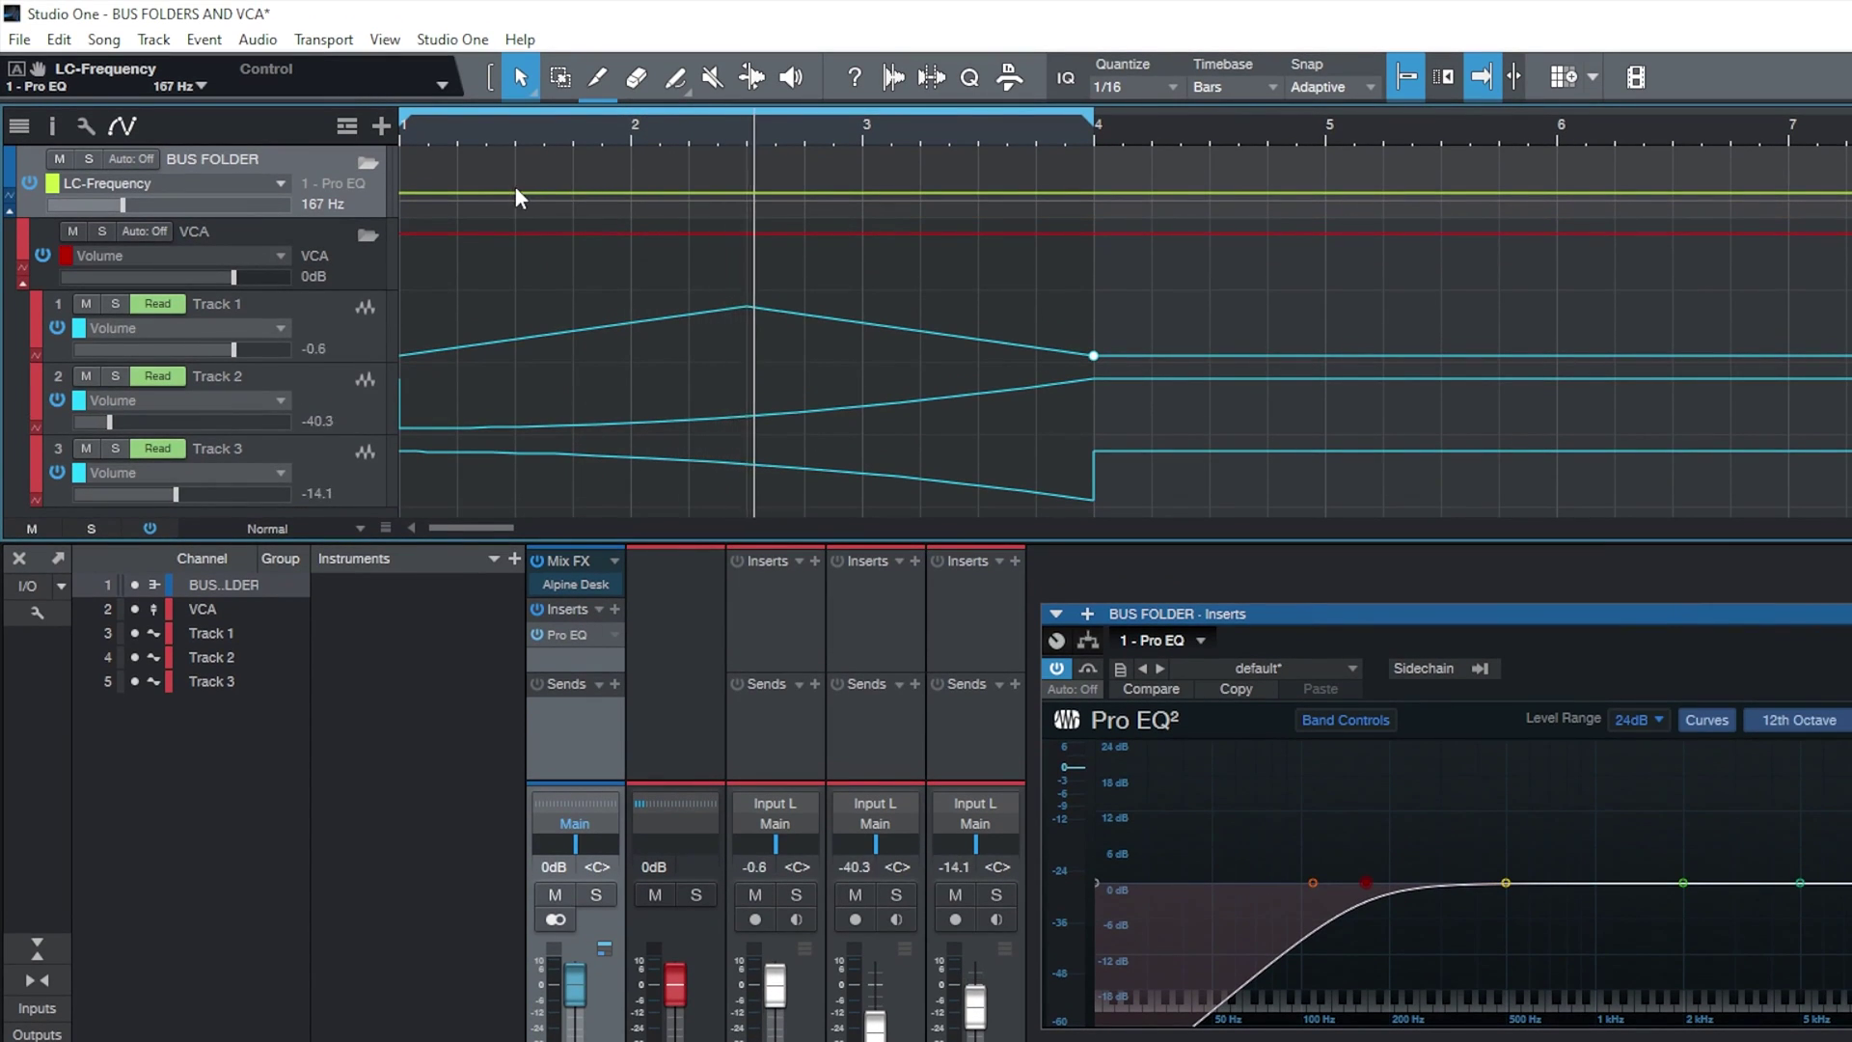
pyautogui.click(412, 194)
pyautogui.moveTo(412, 194); pyautogui.dragTo(412, 179)
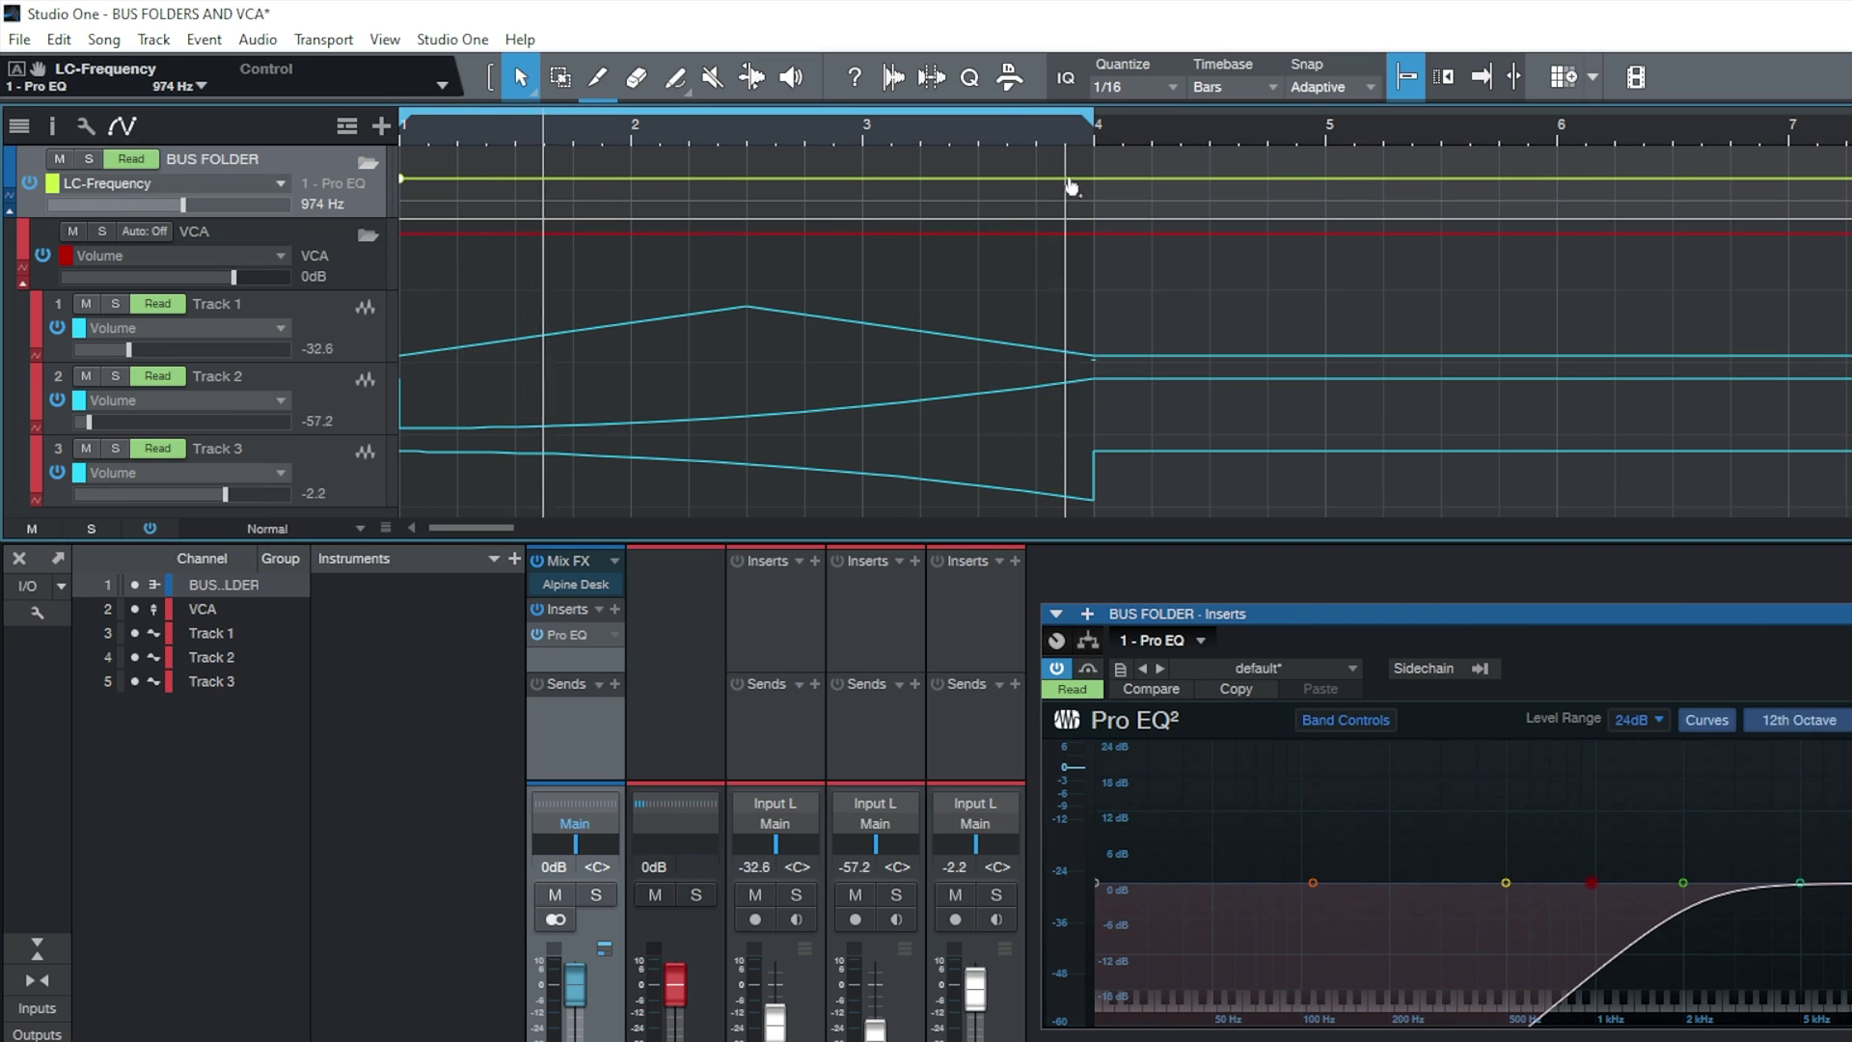
pyautogui.moveTo(1093, 180); pyautogui.dragTo(1097, 246)
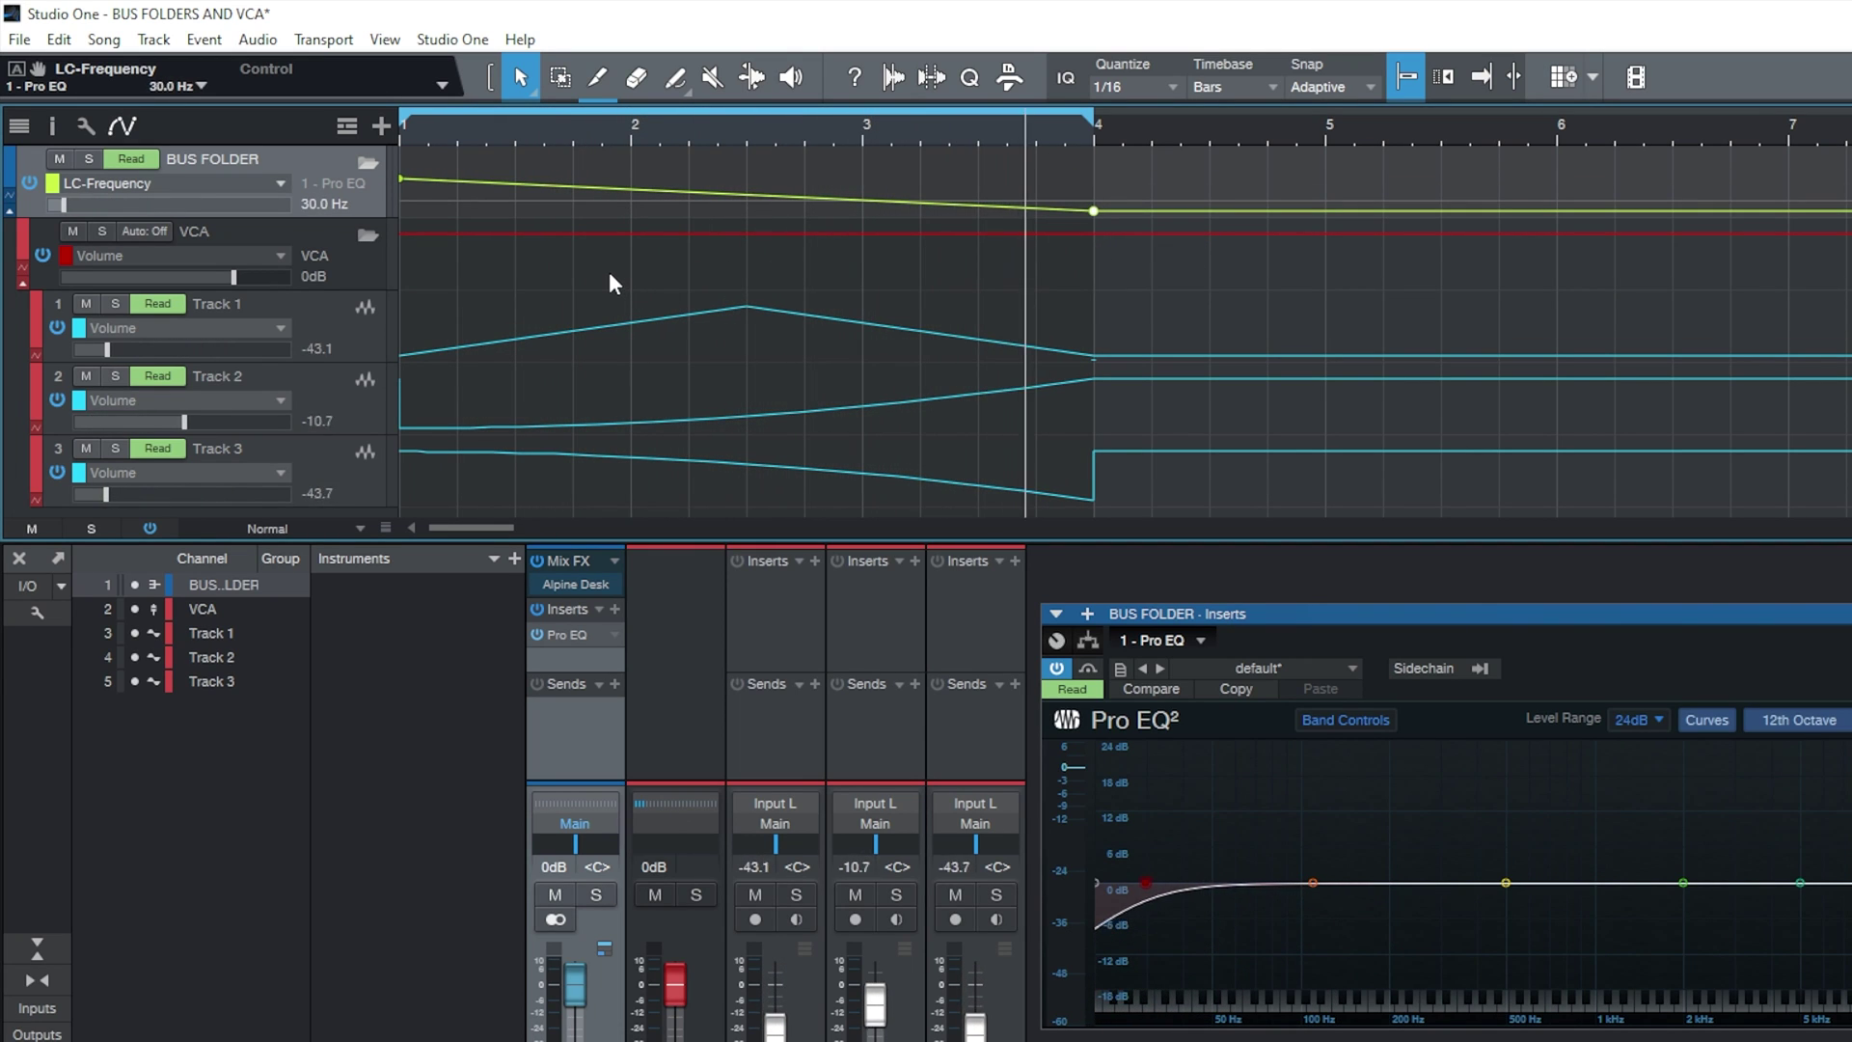
# - Turn on follow-playhead, choose the Paint tool's sine shape and set Quantize to 1/2
pyautogui.press('f')
pyautogui.rightClick(593, 241)
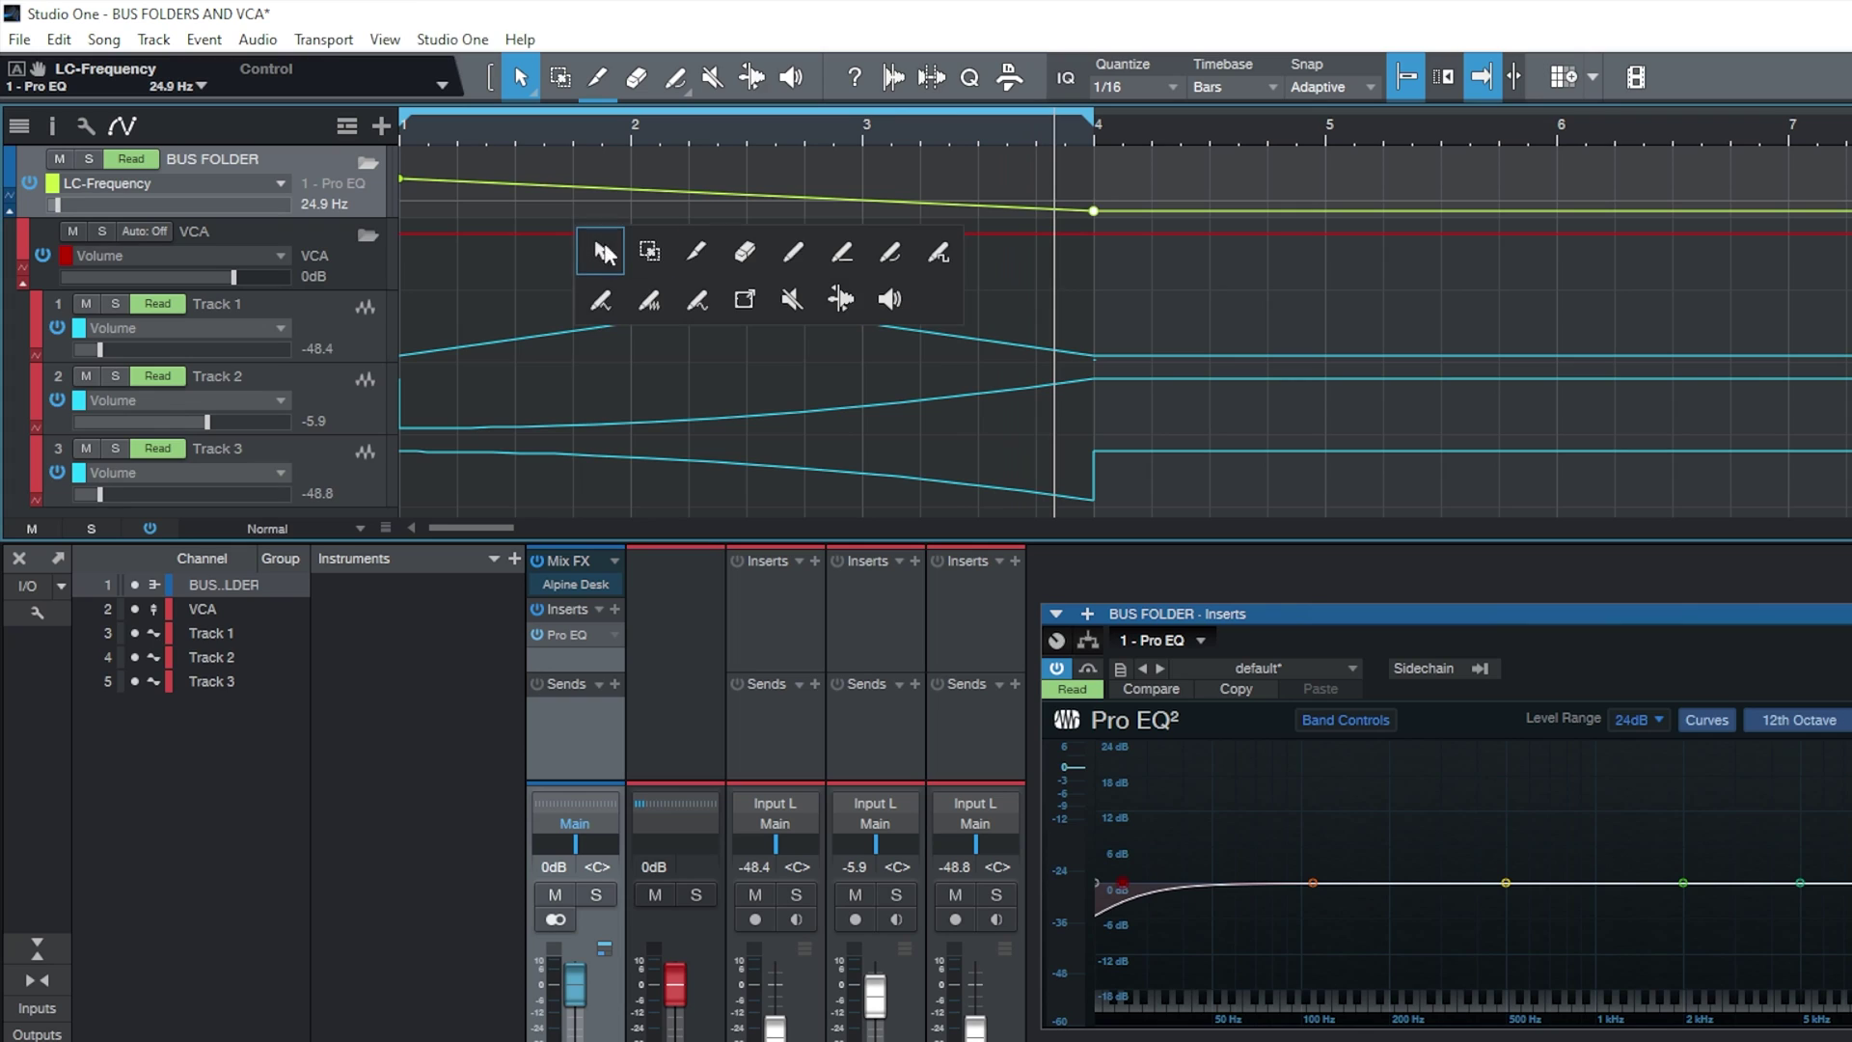
pyautogui.click(699, 301)
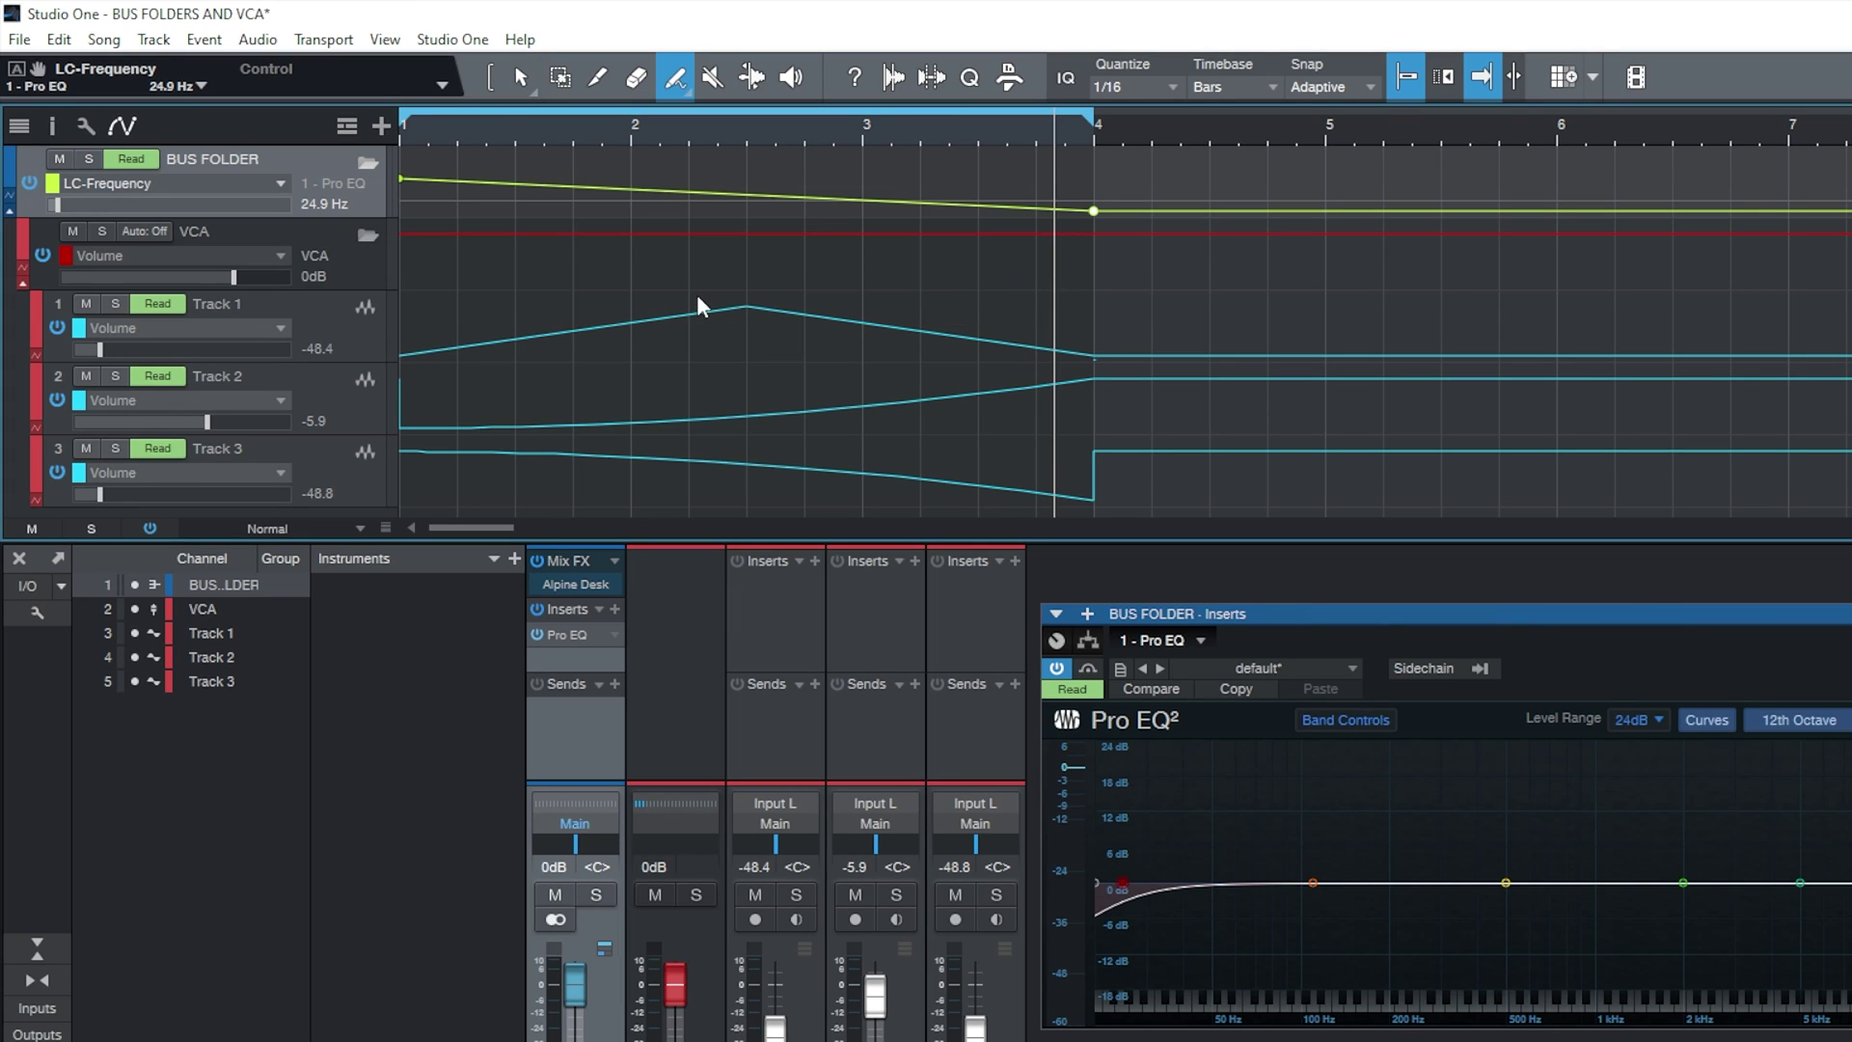
pyautogui.click(1134, 87)
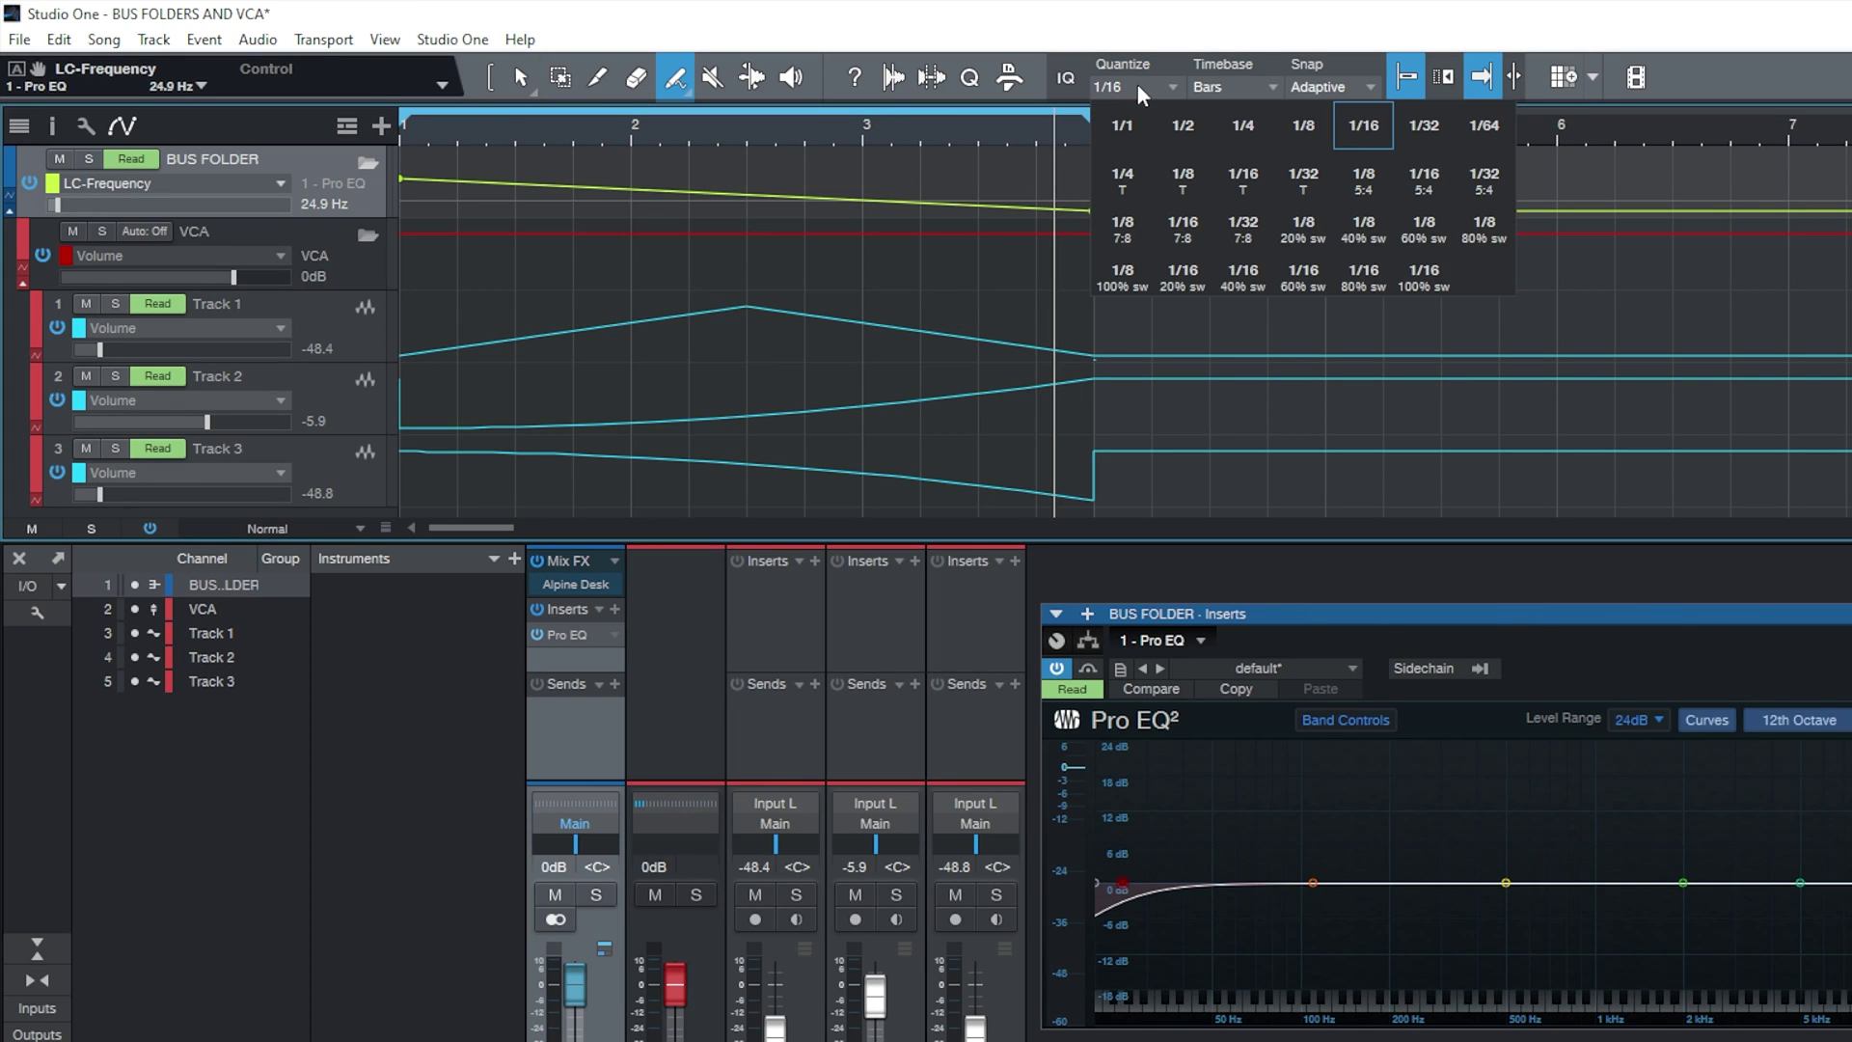
pyautogui.click(1200, 125)
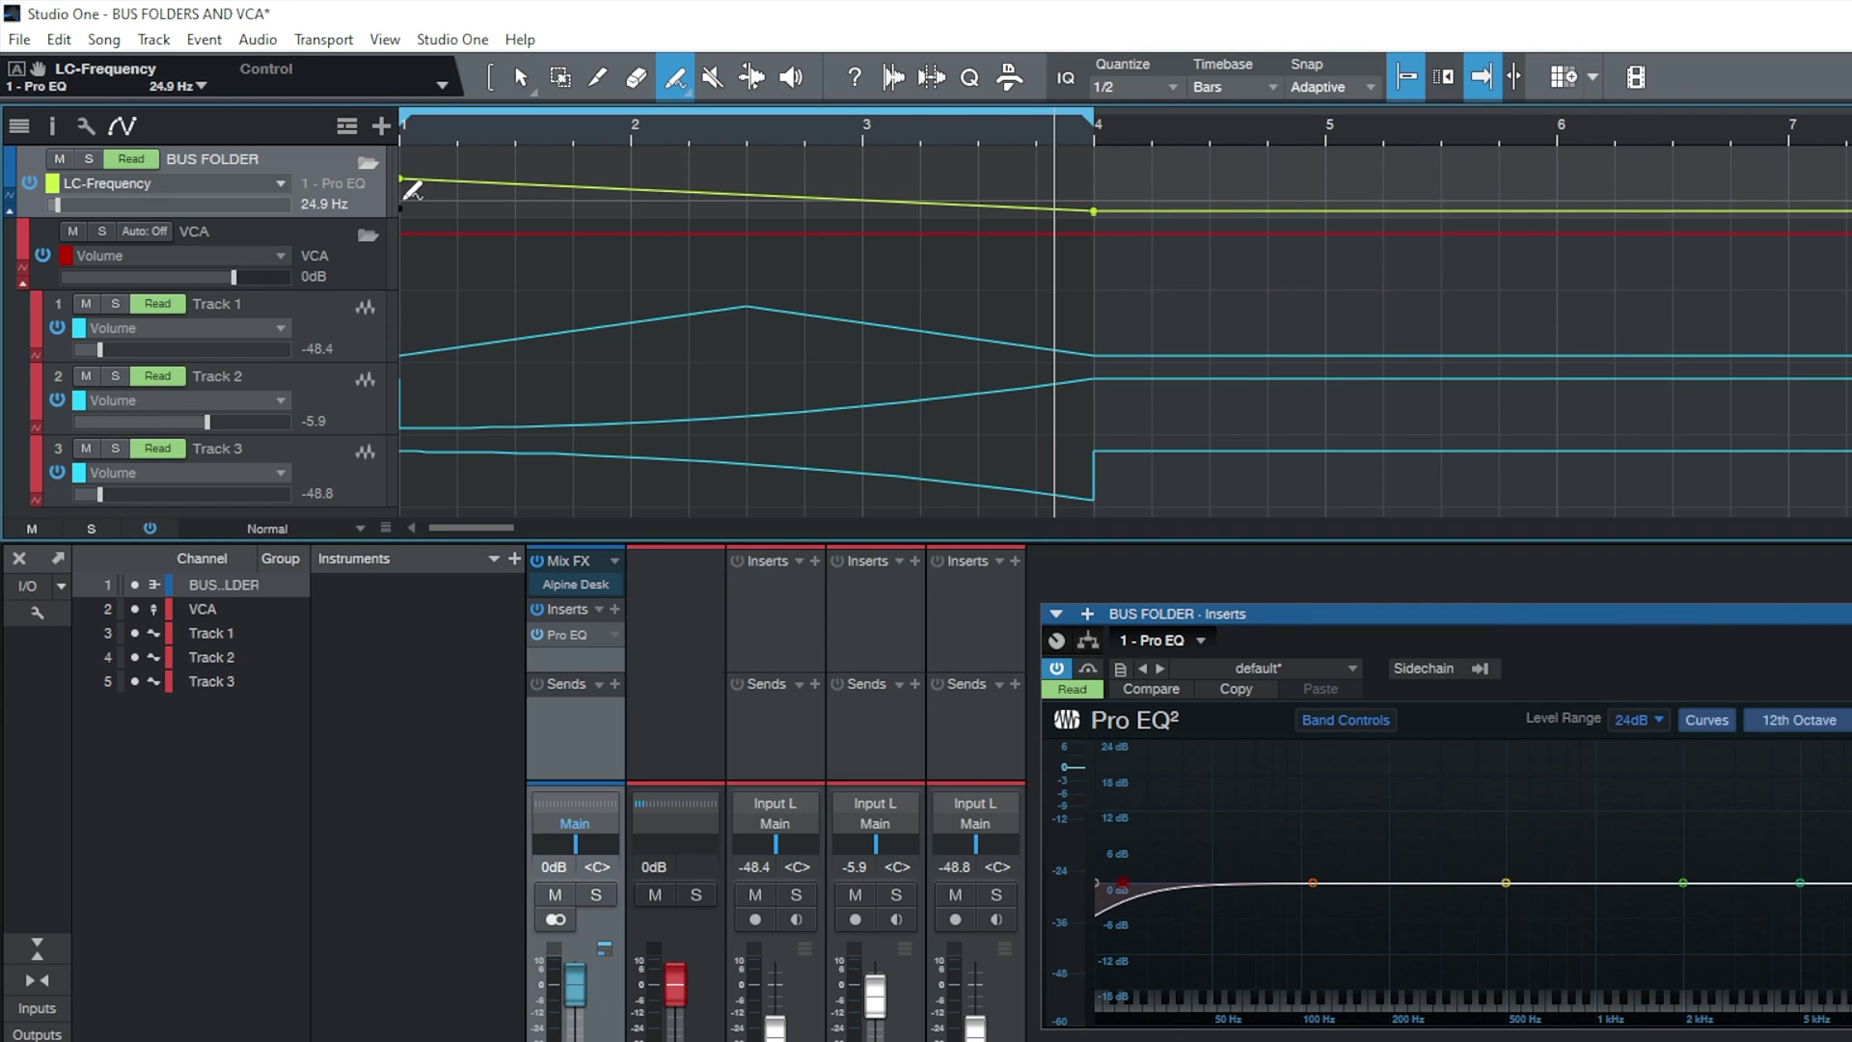
# - Paint a sine wave on the LC-Frequency lane across bars 1–4 and delete the leftover bar 4 point
pyautogui.moveTo(407, 185); pyautogui.dragTo(1084, 162)
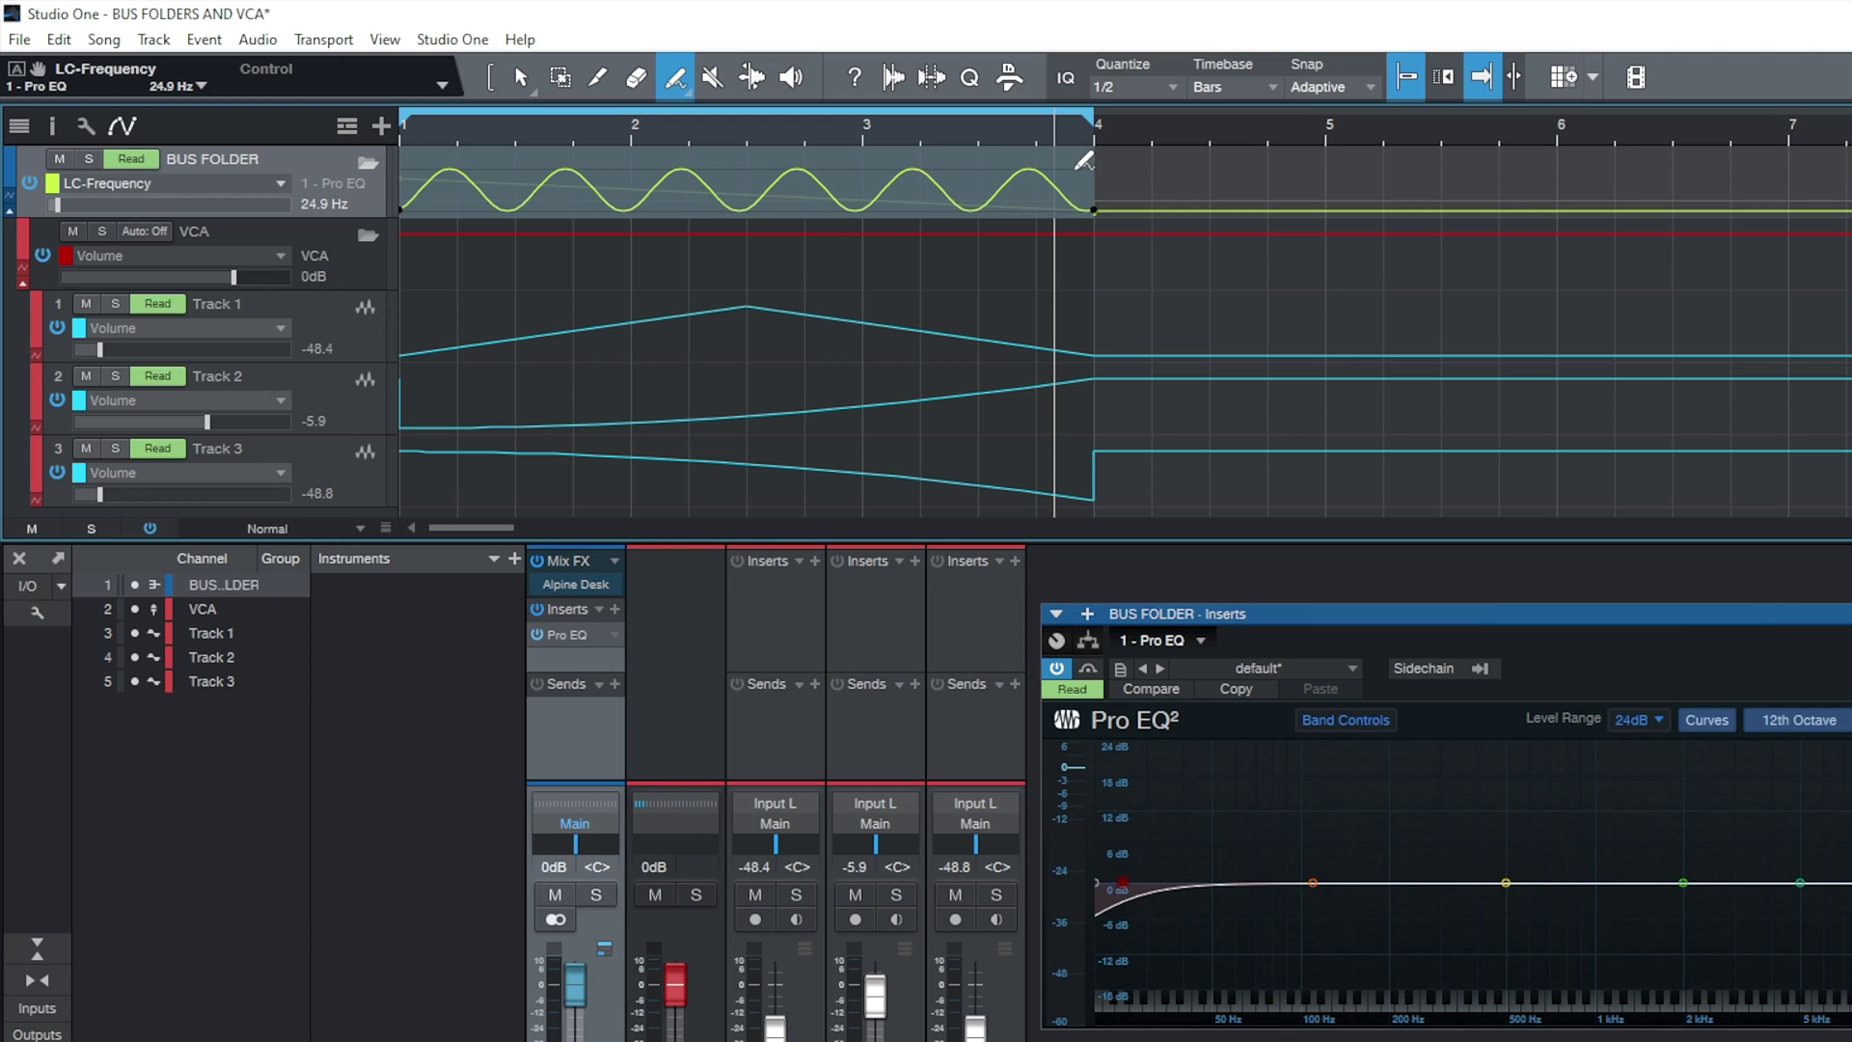
pyautogui.moveTo(1077, 168)
pyautogui.mouseDown()
pyautogui.moveTo(1062, 214)
pyautogui.moveTo(1081, 178)
pyautogui.mouseUp()
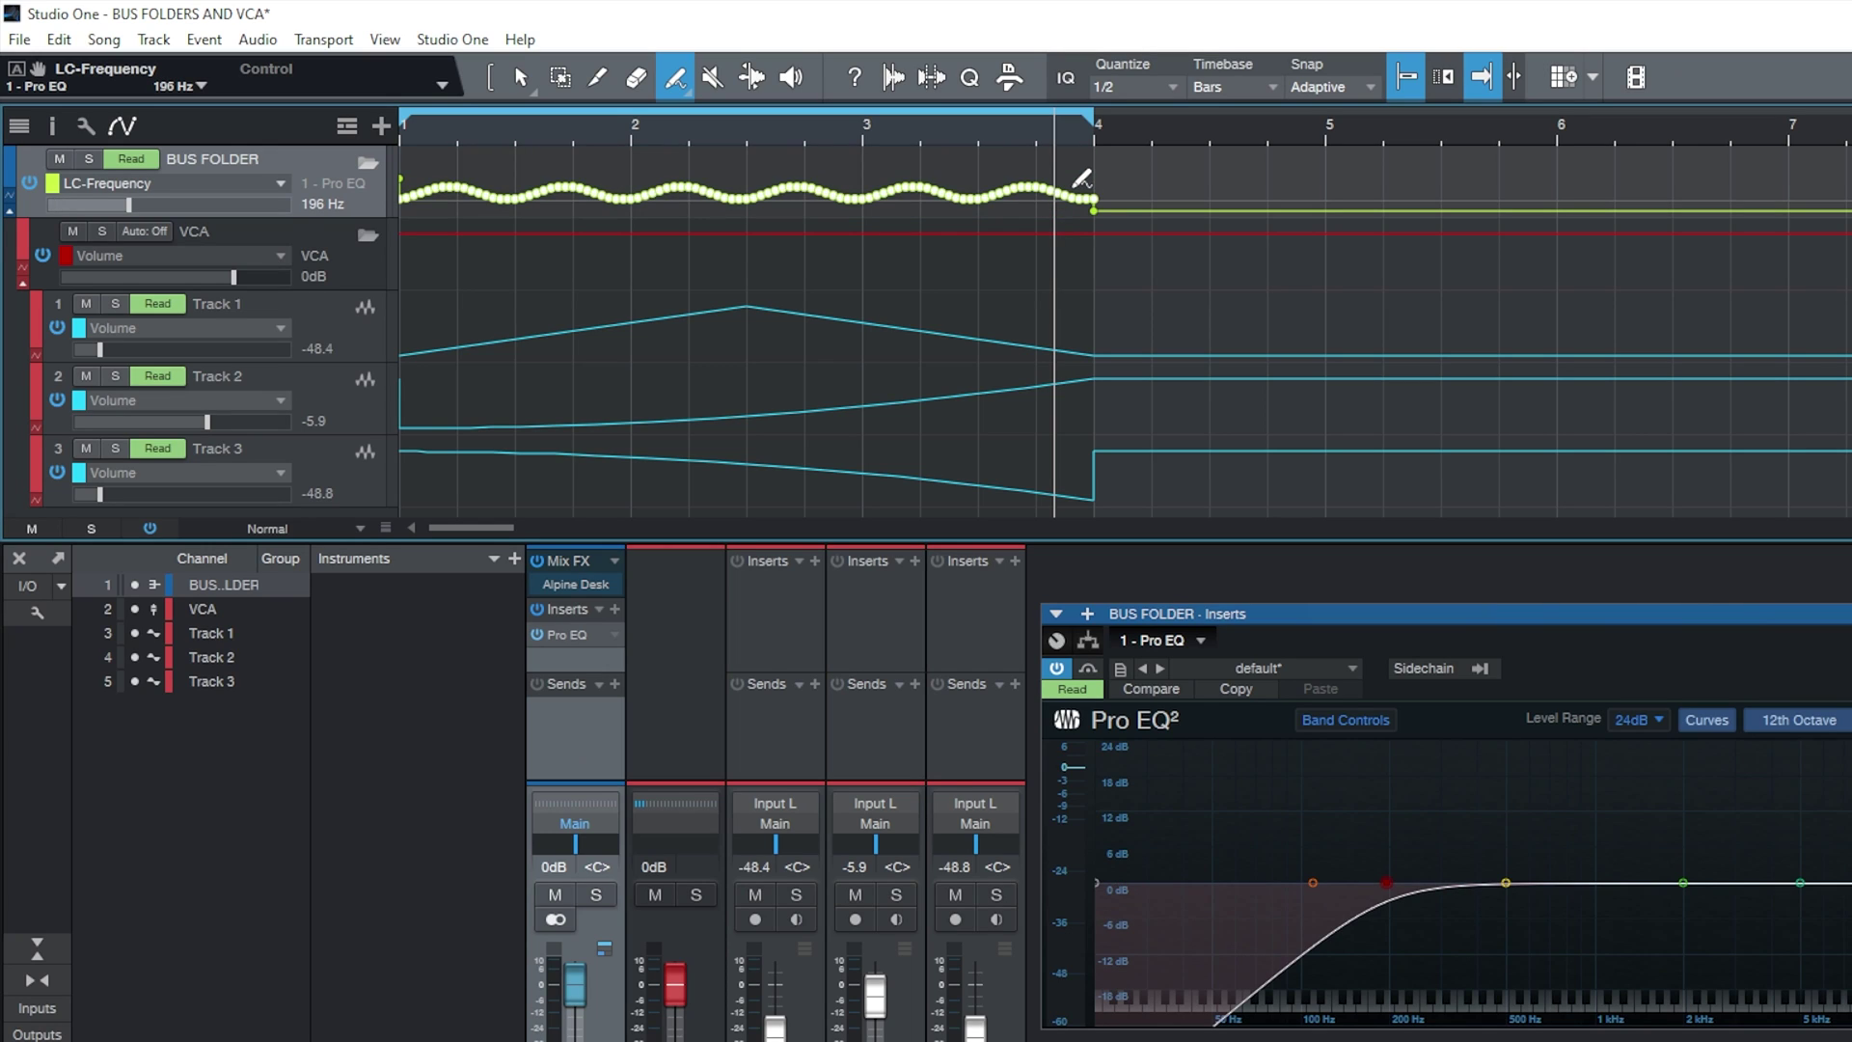
pyautogui.press('1')
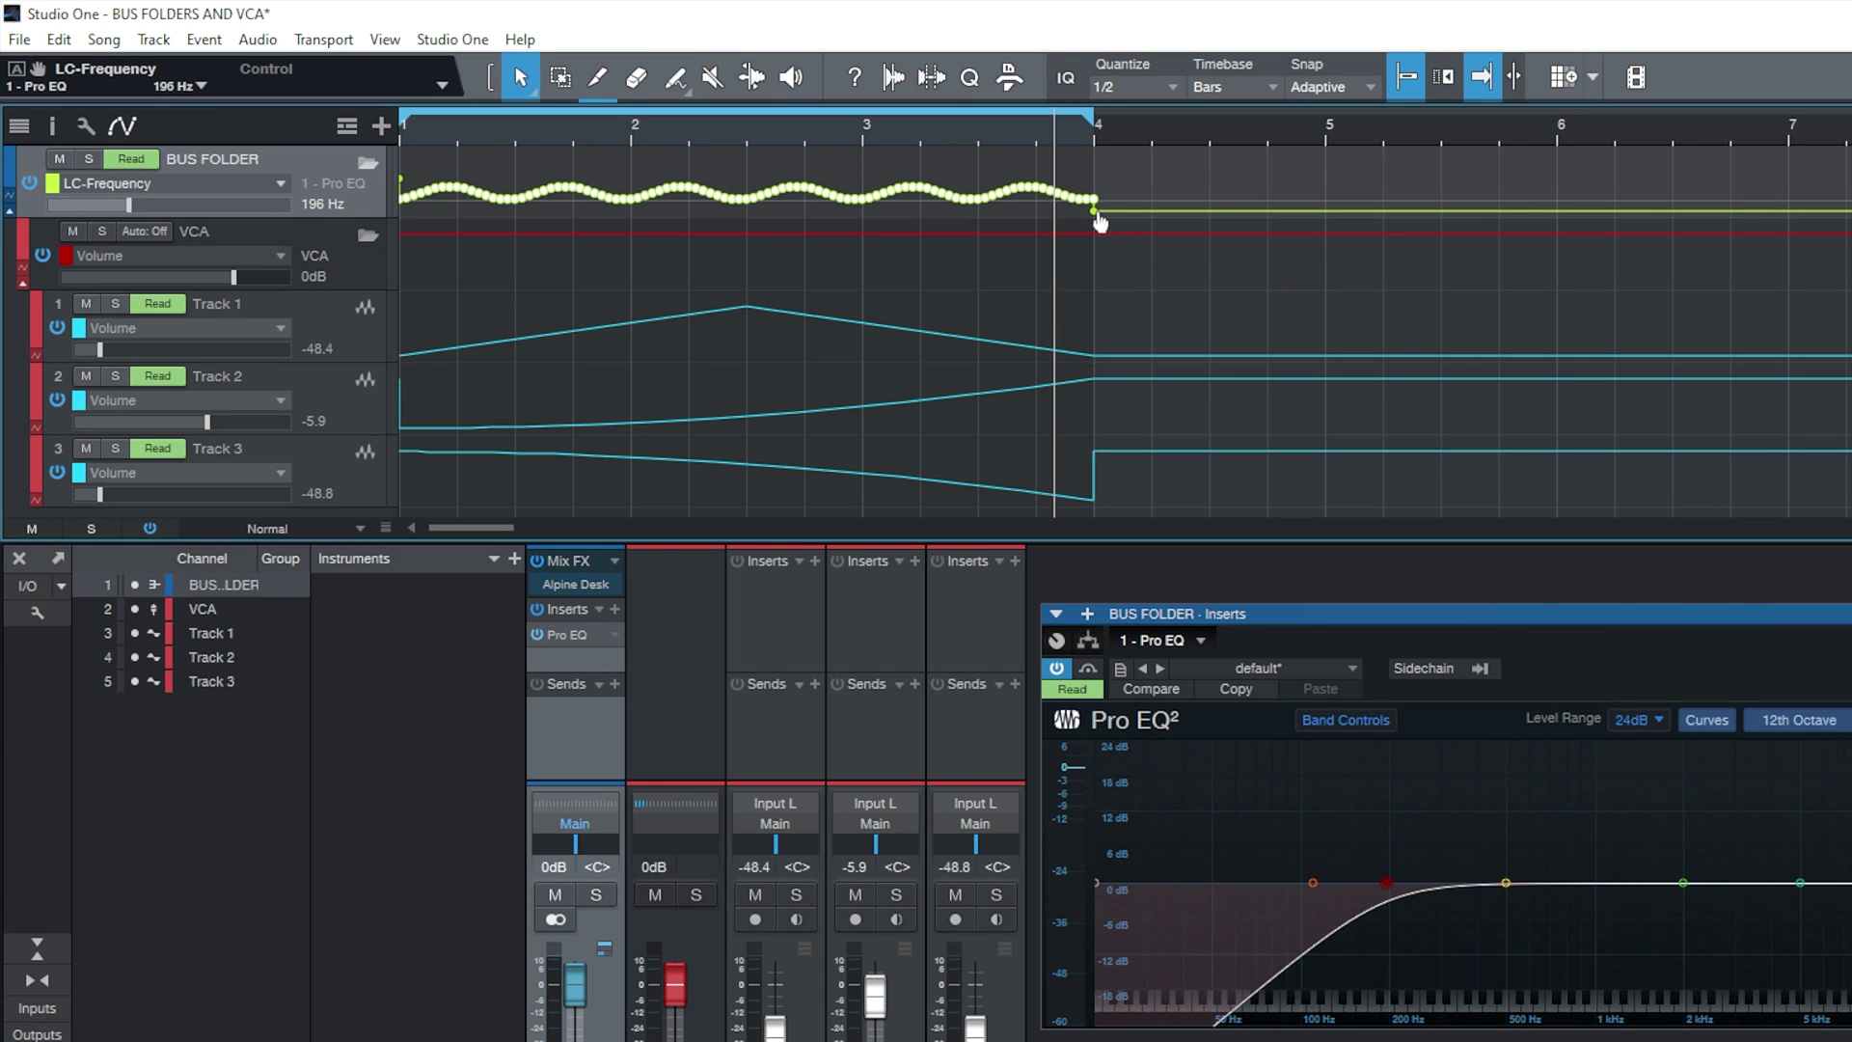
pyautogui.doubleClick(1094, 212)
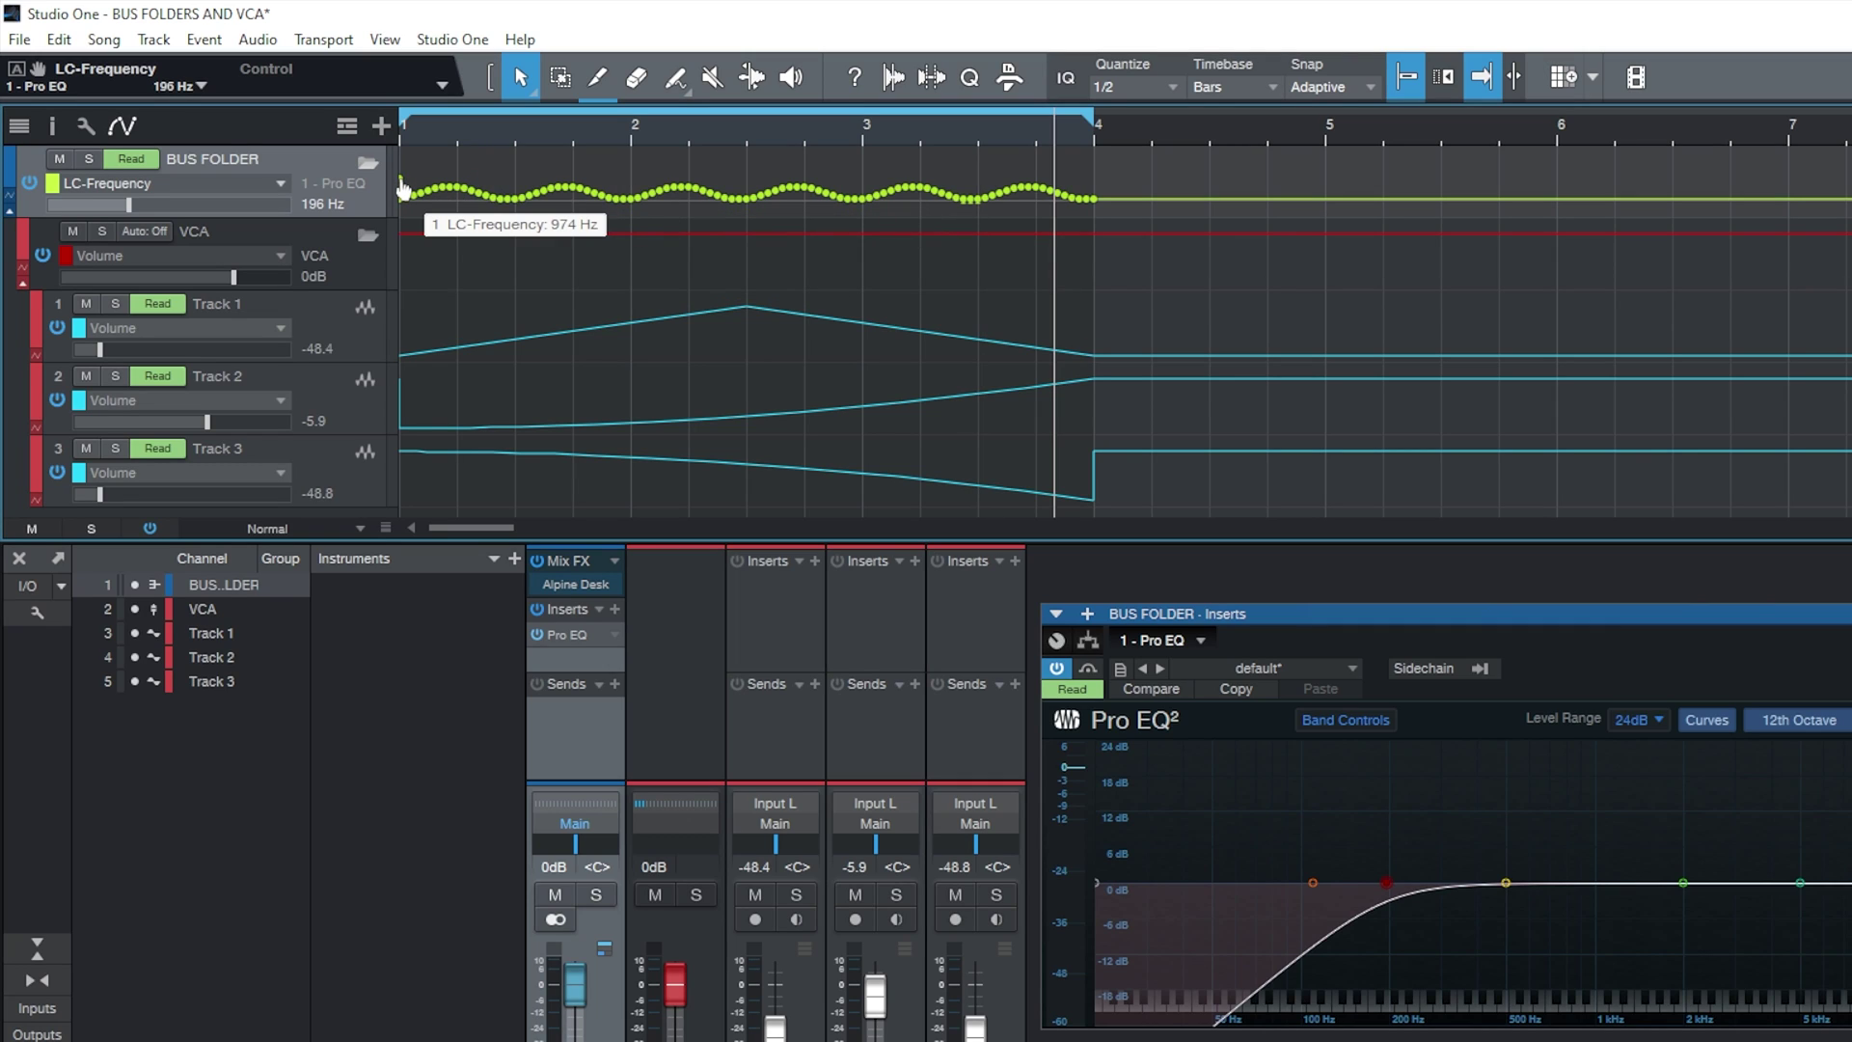
# - Play the song from the start to hear the low-cut sweep, then close the Pro EQ window
pyautogui.press(',')
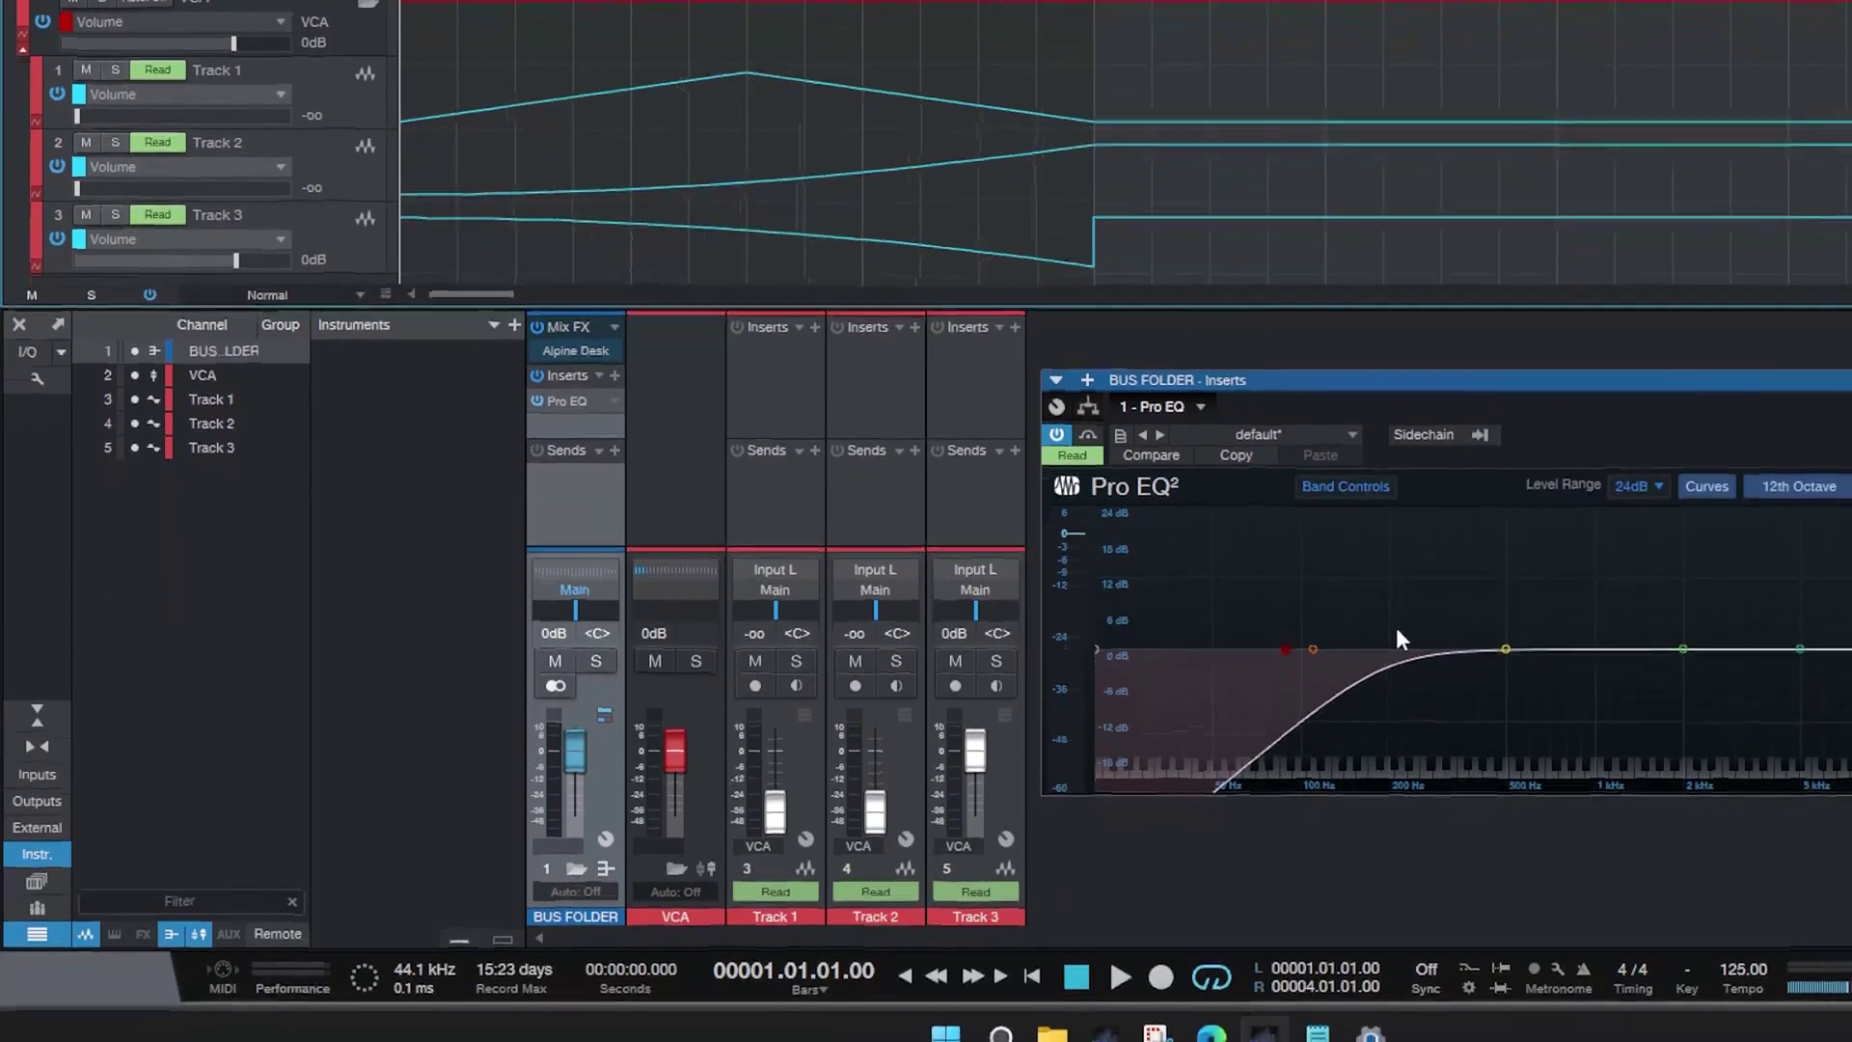
pyautogui.press('space')
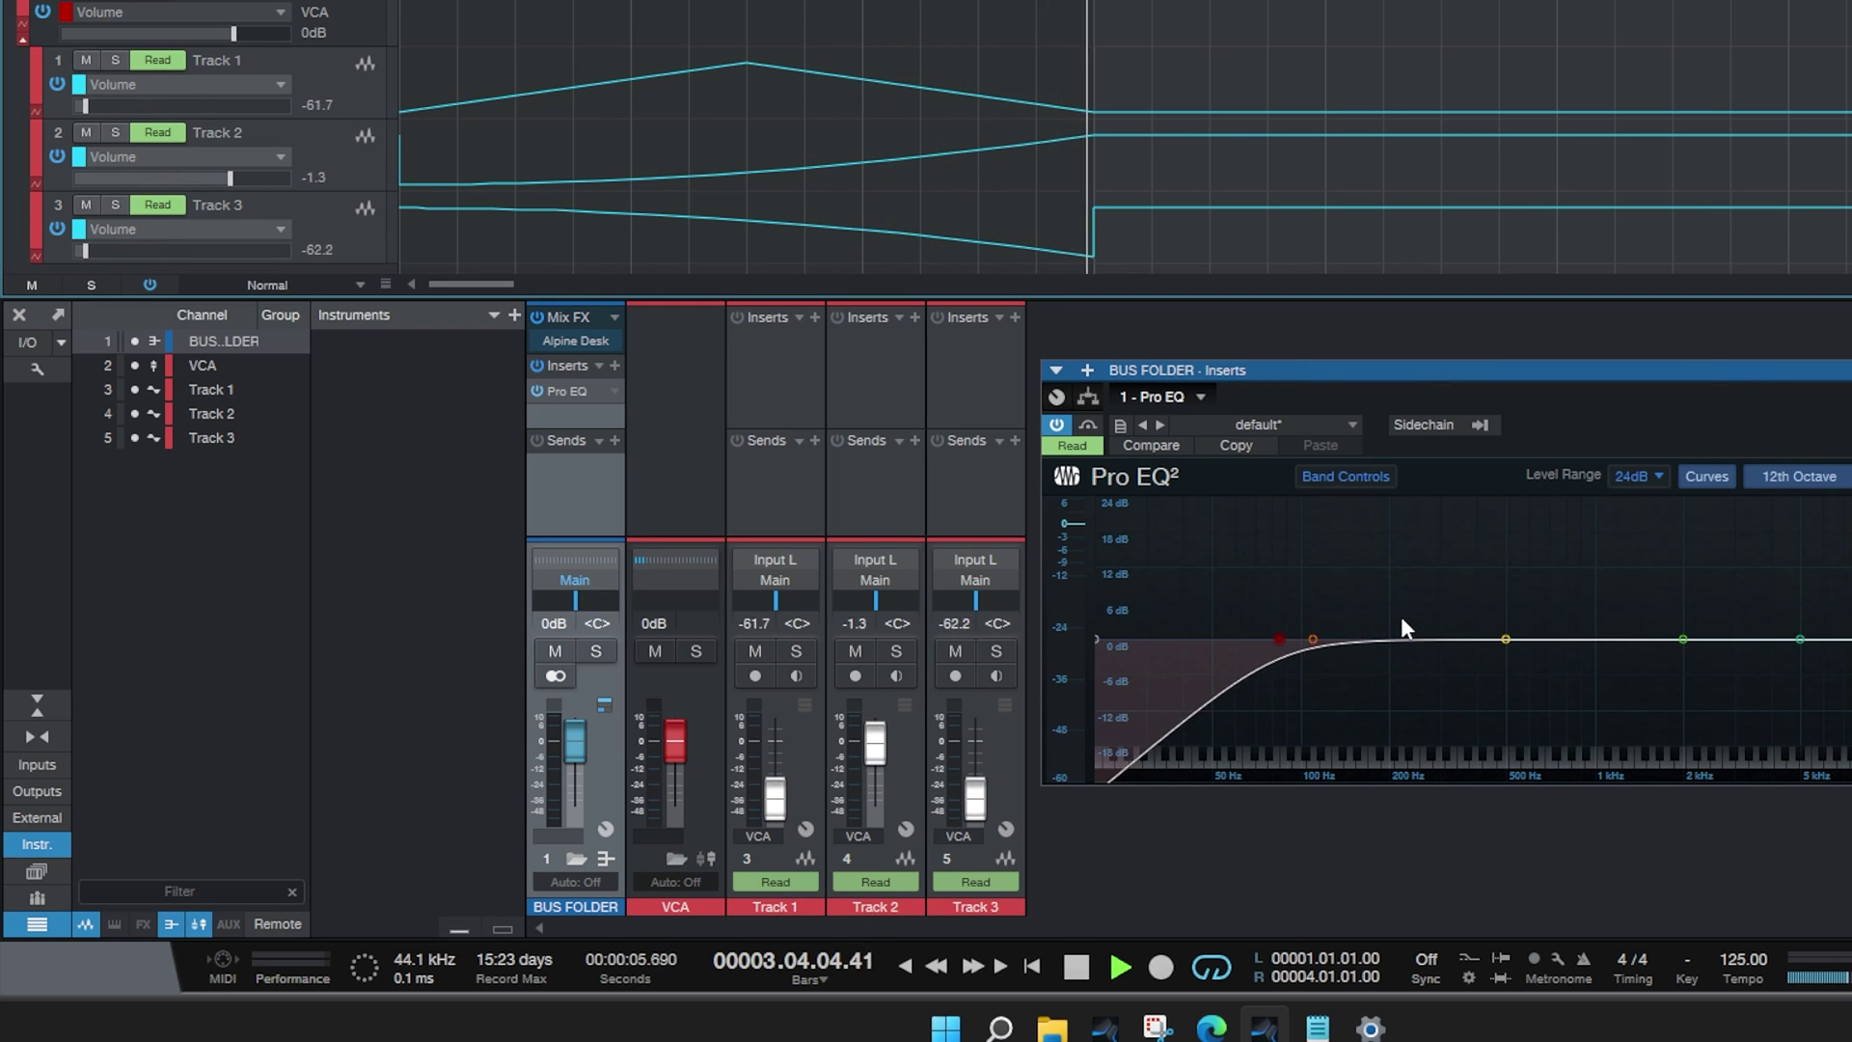
pyautogui.press('space')
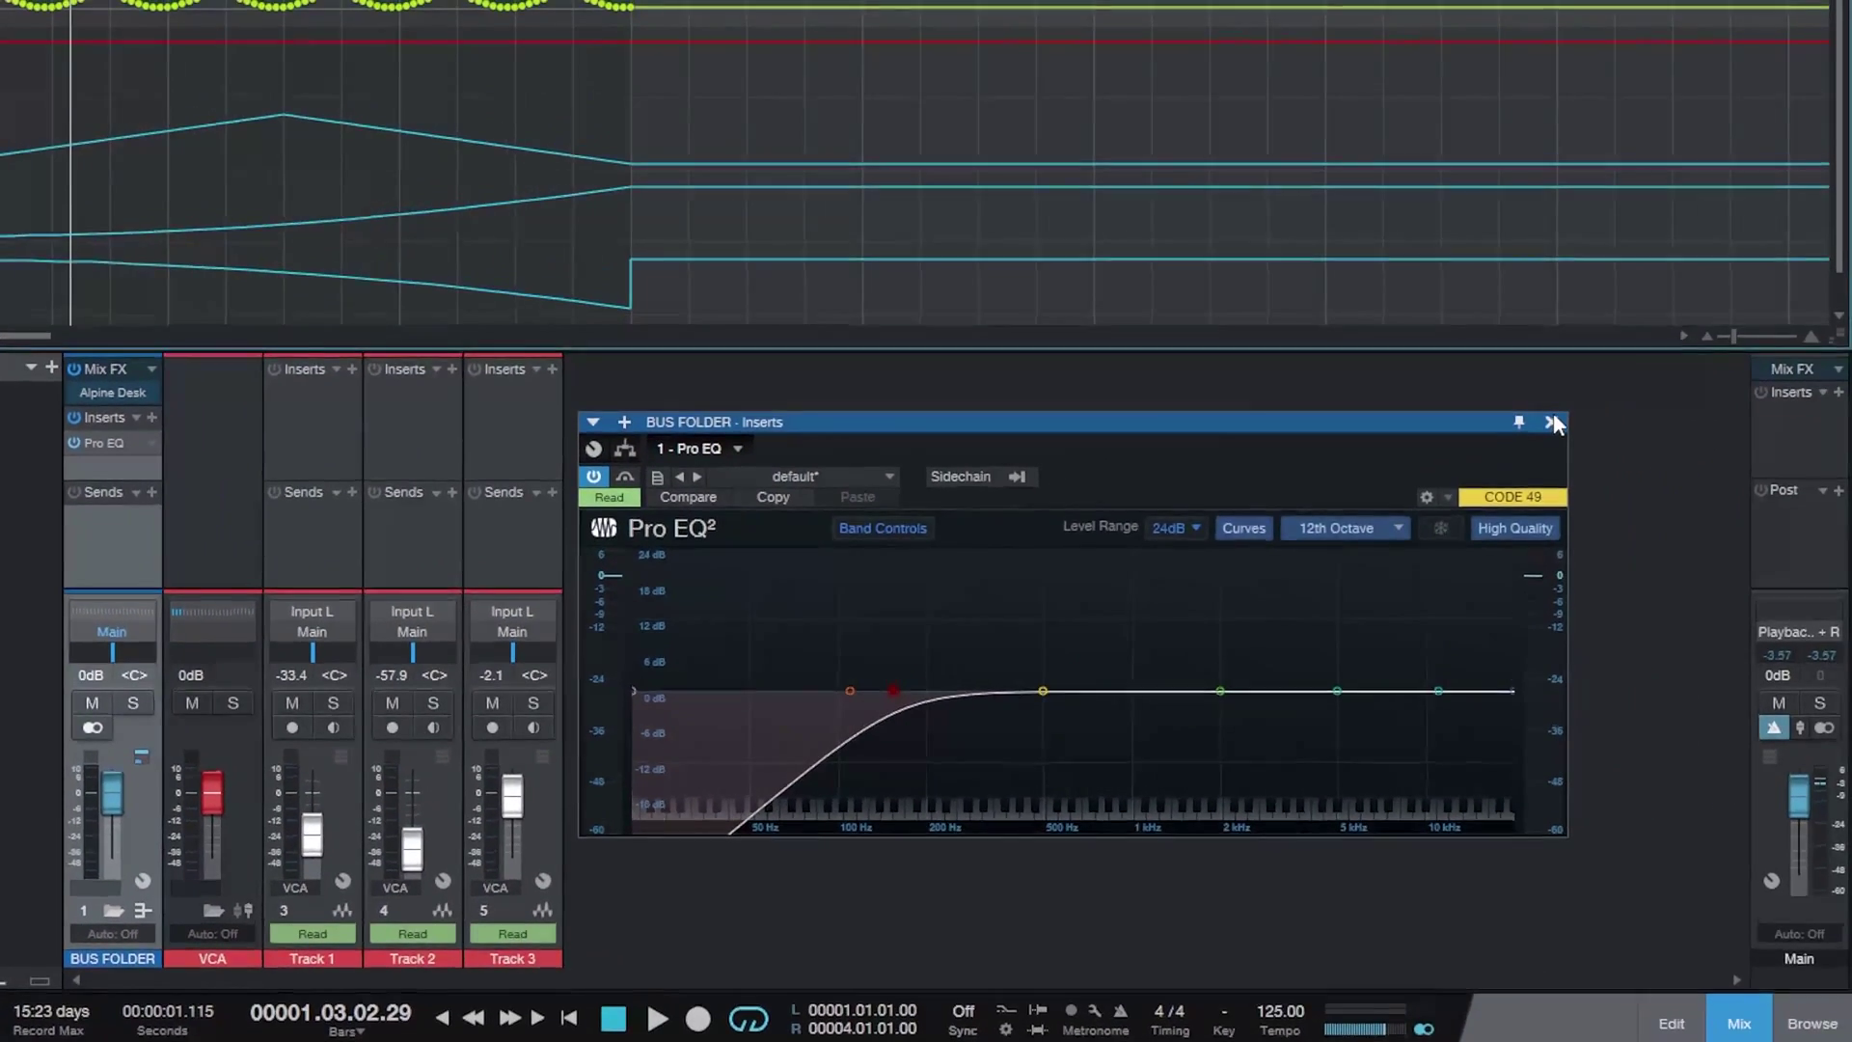
pyautogui.click(1851, 361)
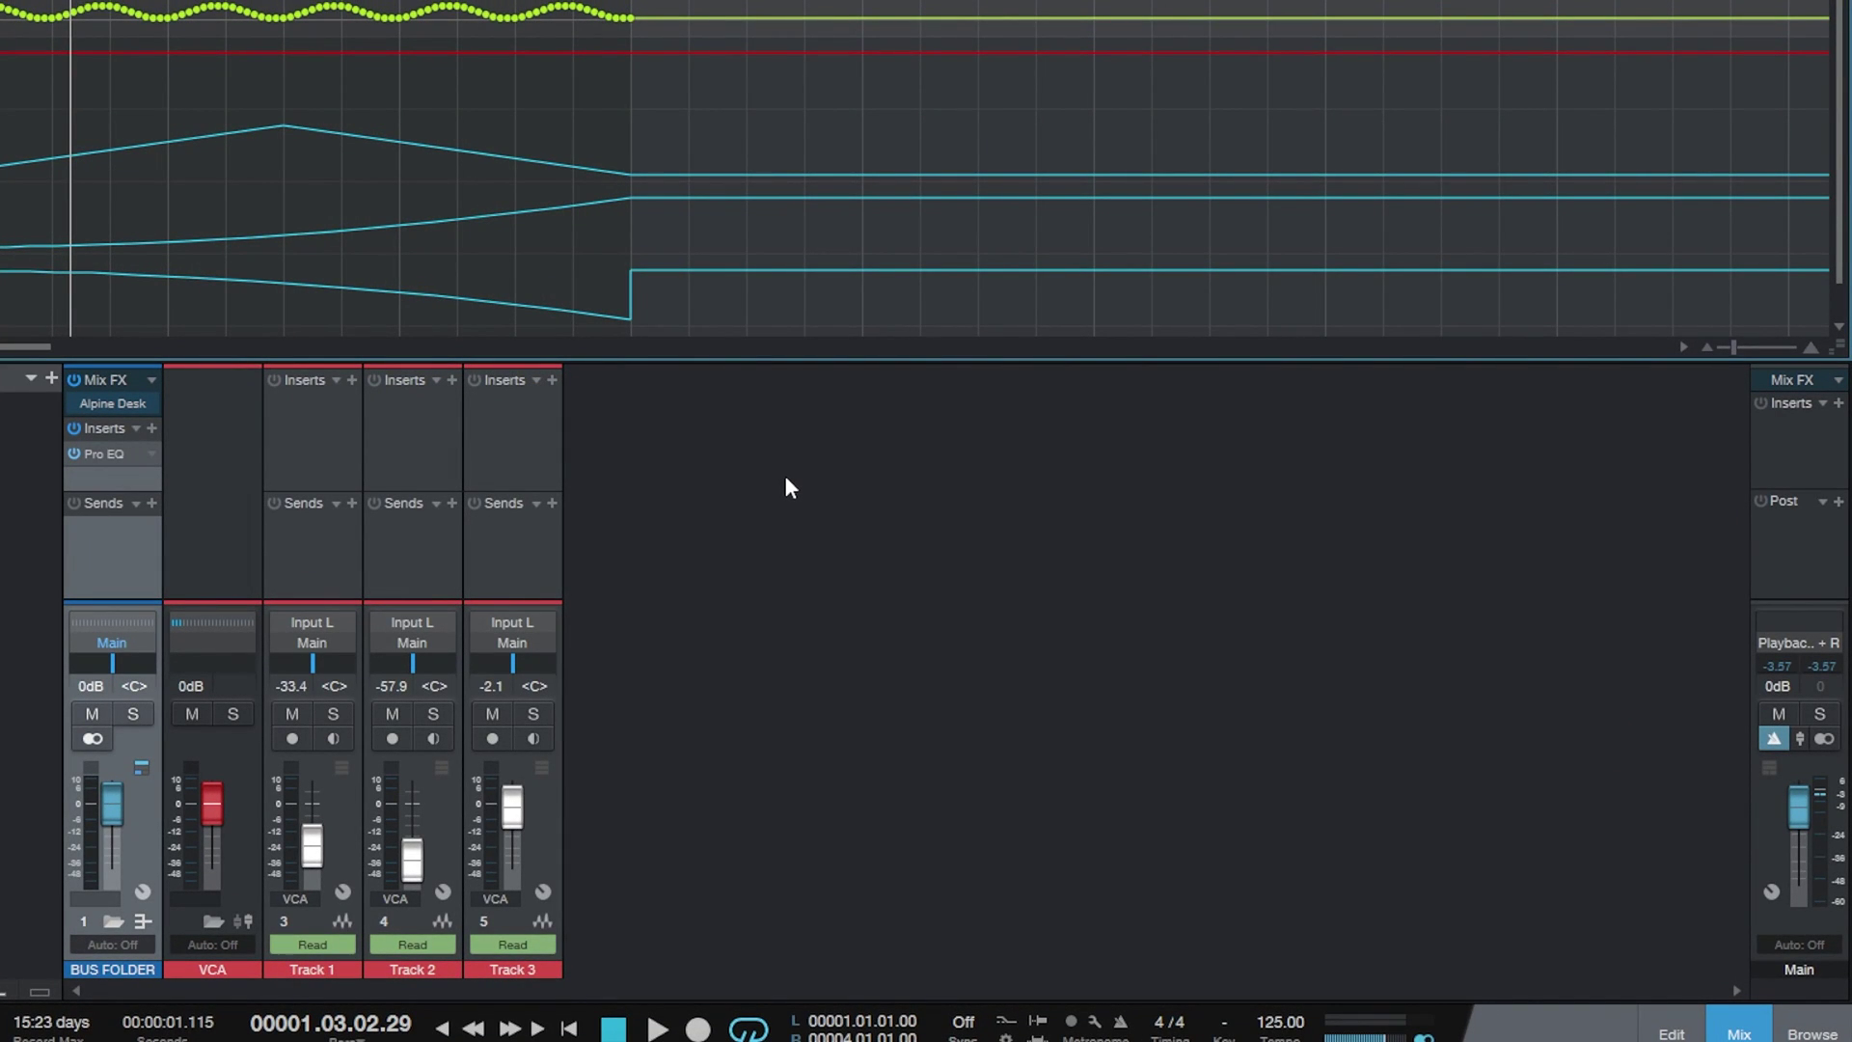
# - Hide the automation lanes and fold the VCA and BUS FOLDER mixer channels closed
pyautogui.press('a')
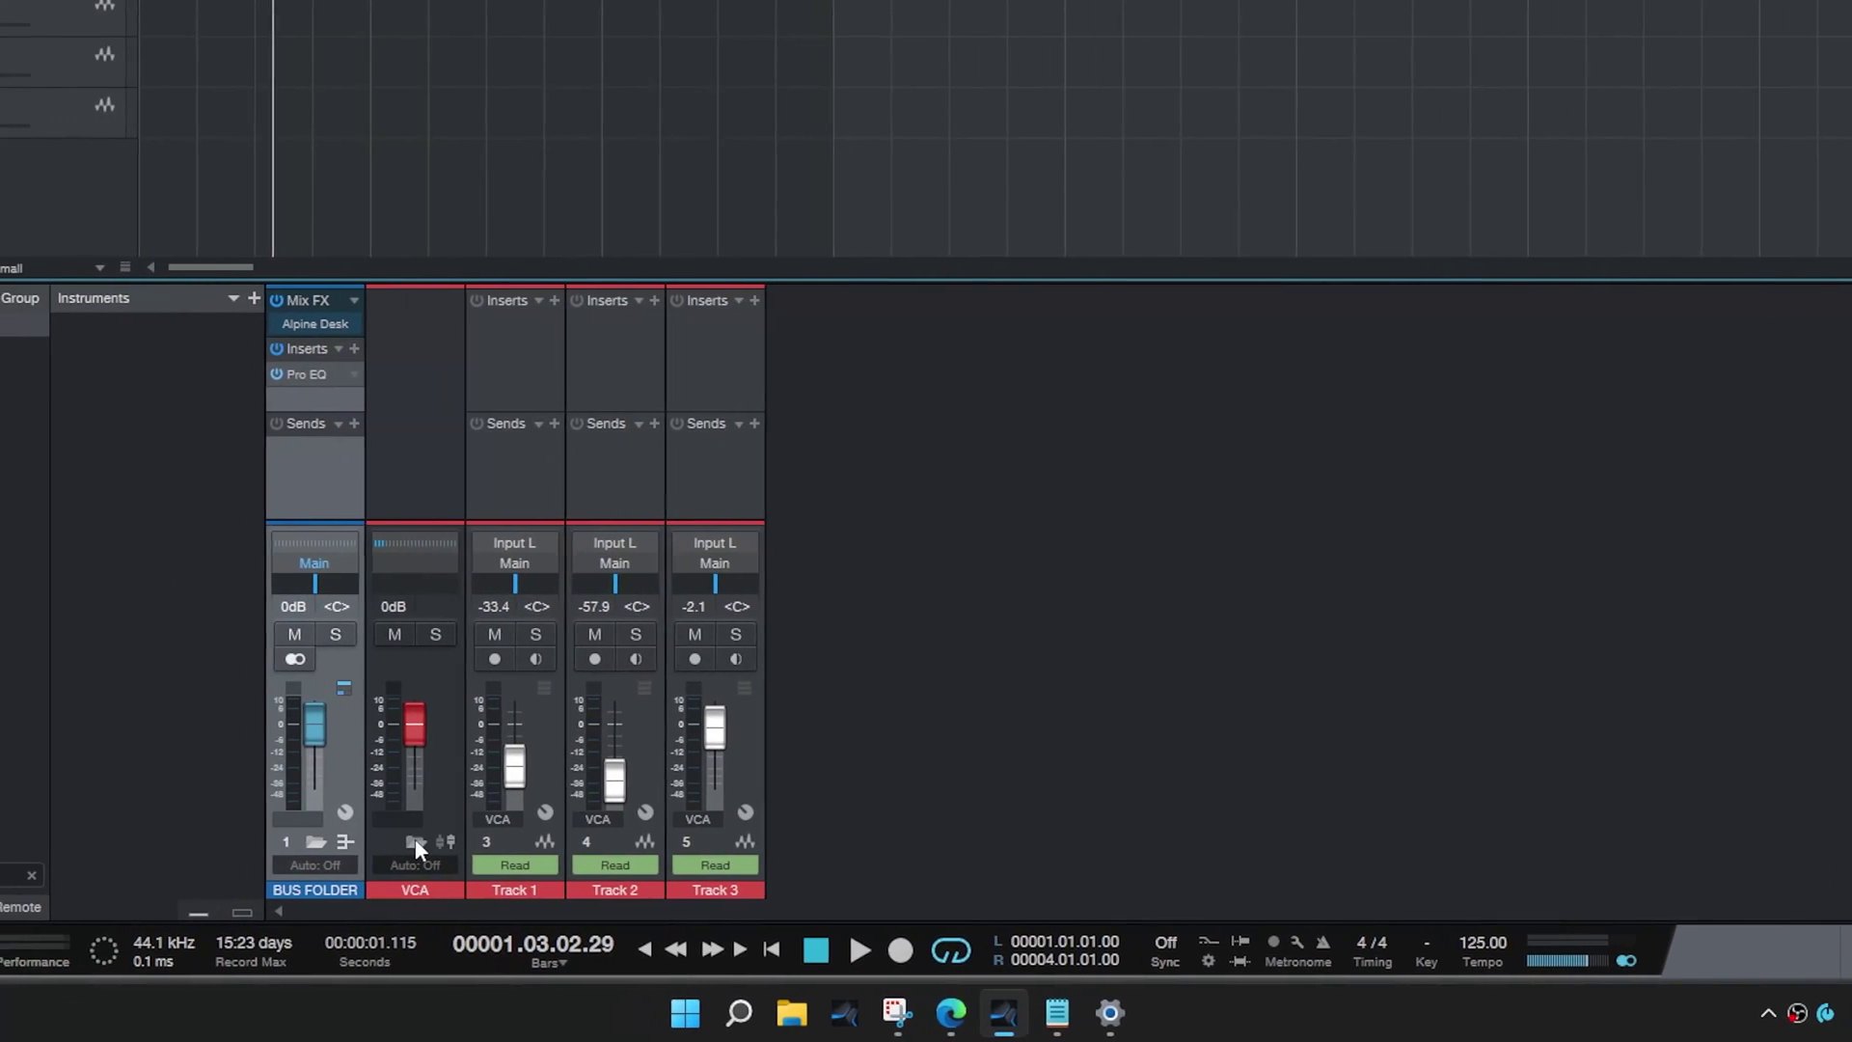
pyautogui.click(302, 877)
pyautogui.click(324, 842)
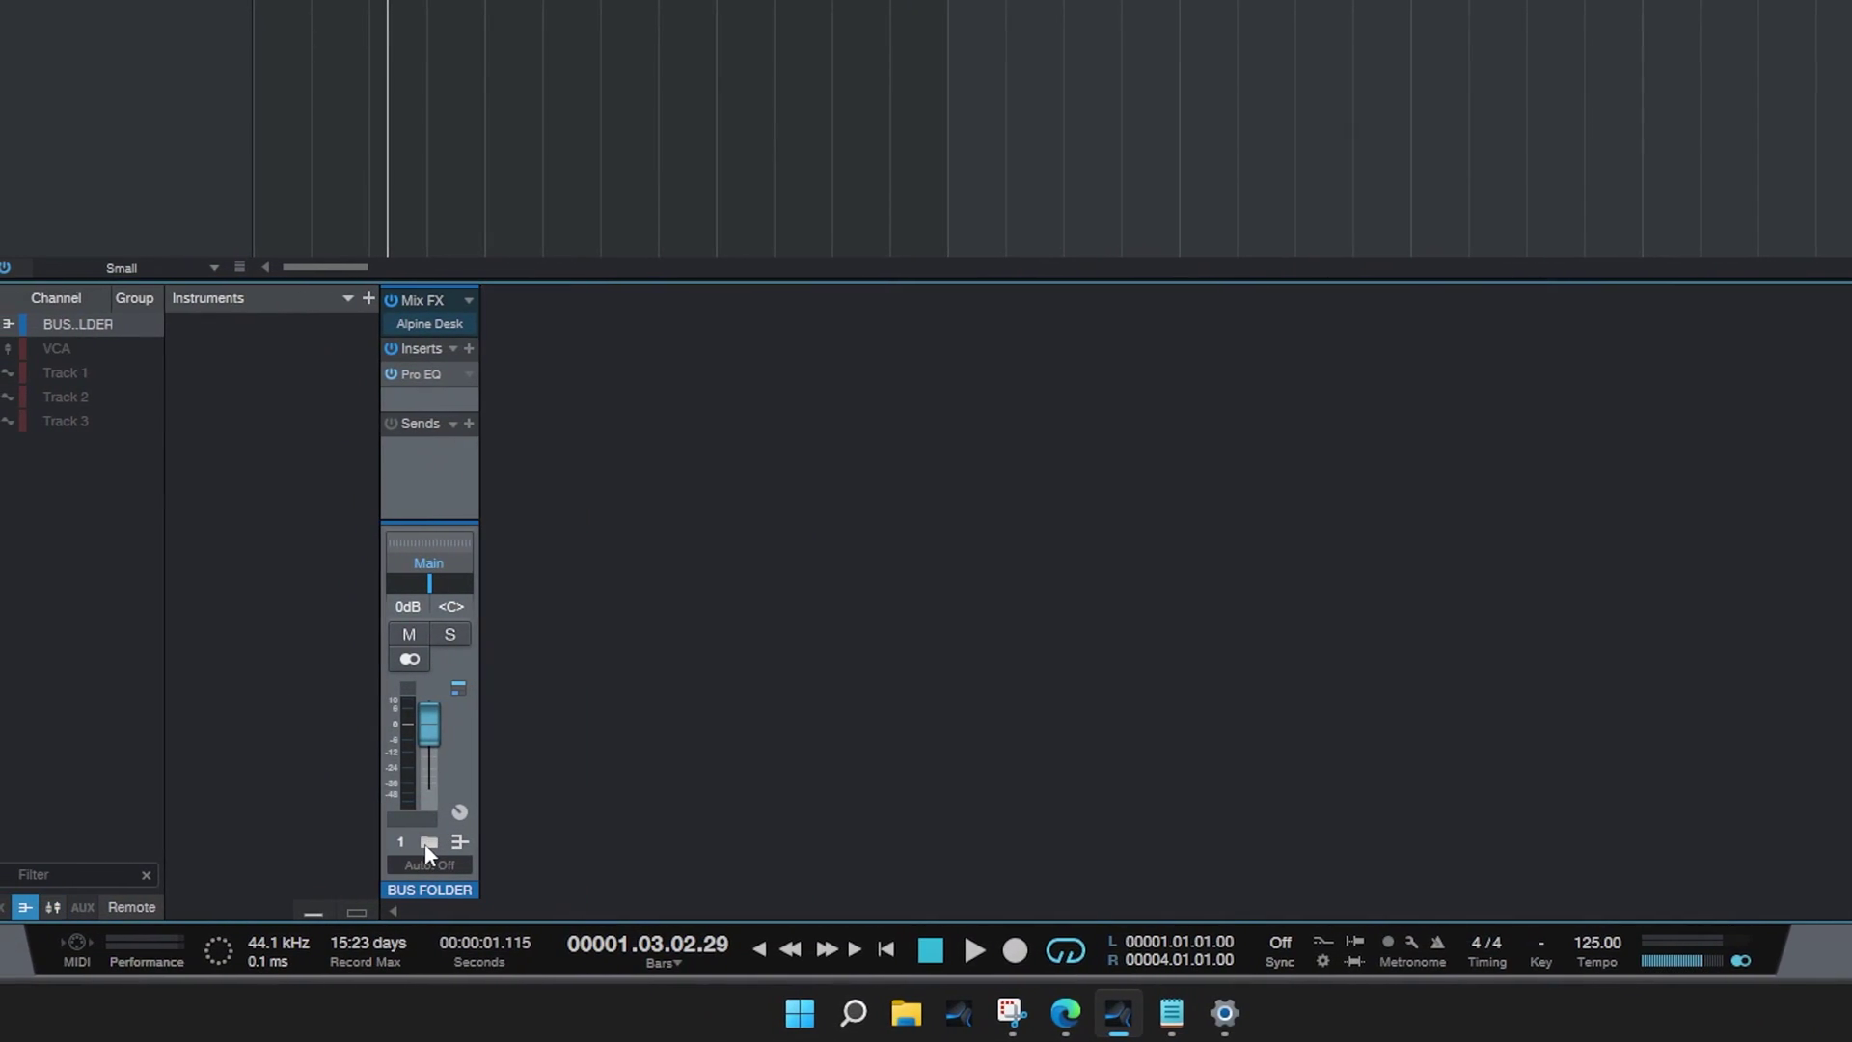